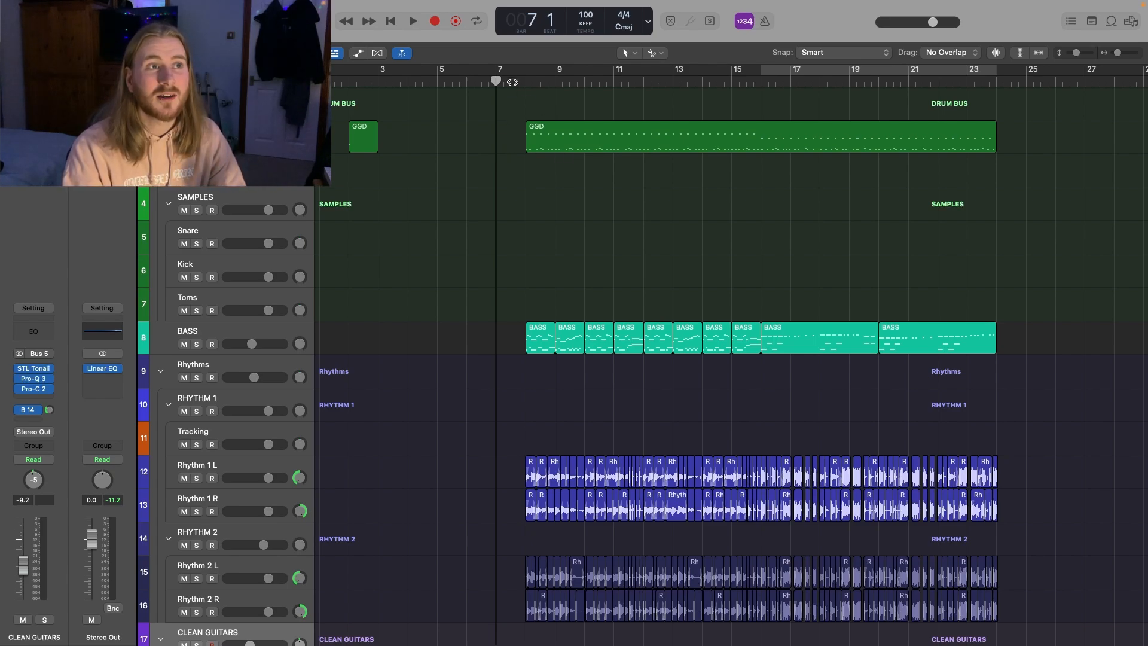
- Move the playhead to bar 7 and play back the arrangement
left_click_drag(507, 97, 521, 106)
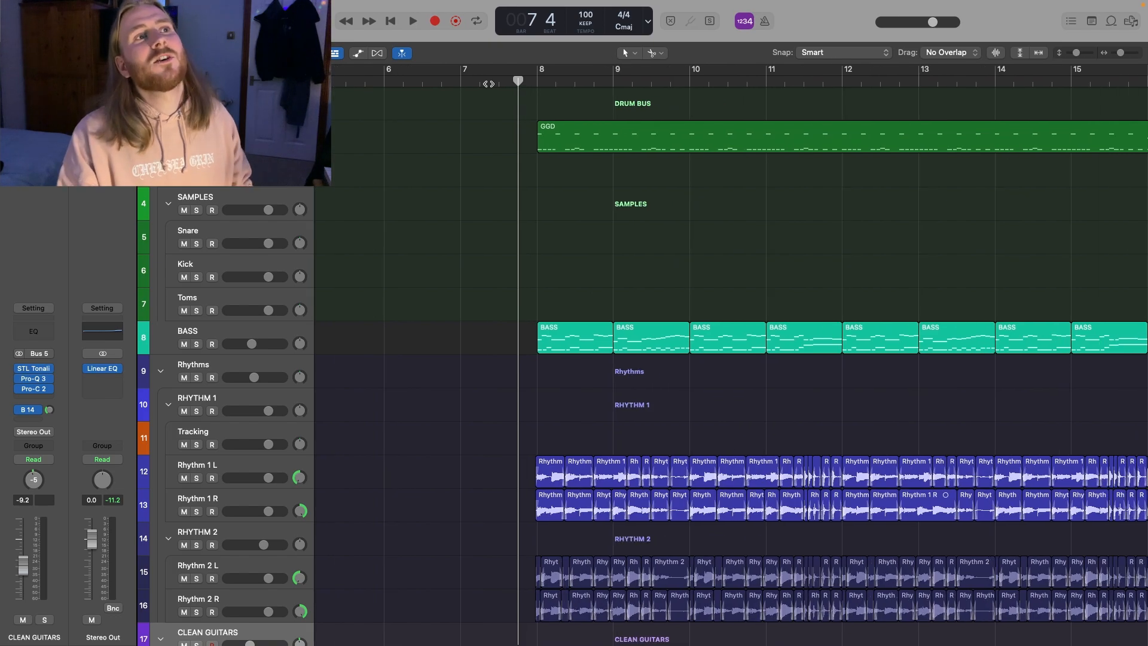
scroll(508, 104, "down", 4)
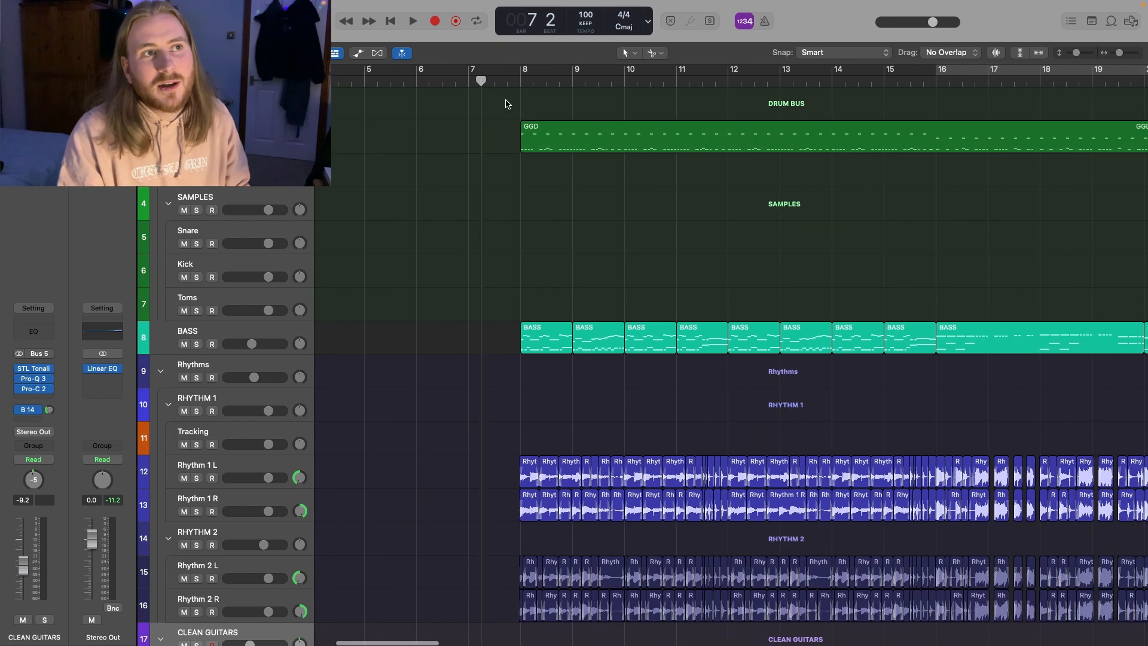
scroll(507, 104, "left", 2)
scroll(509, 105, "right", 2)
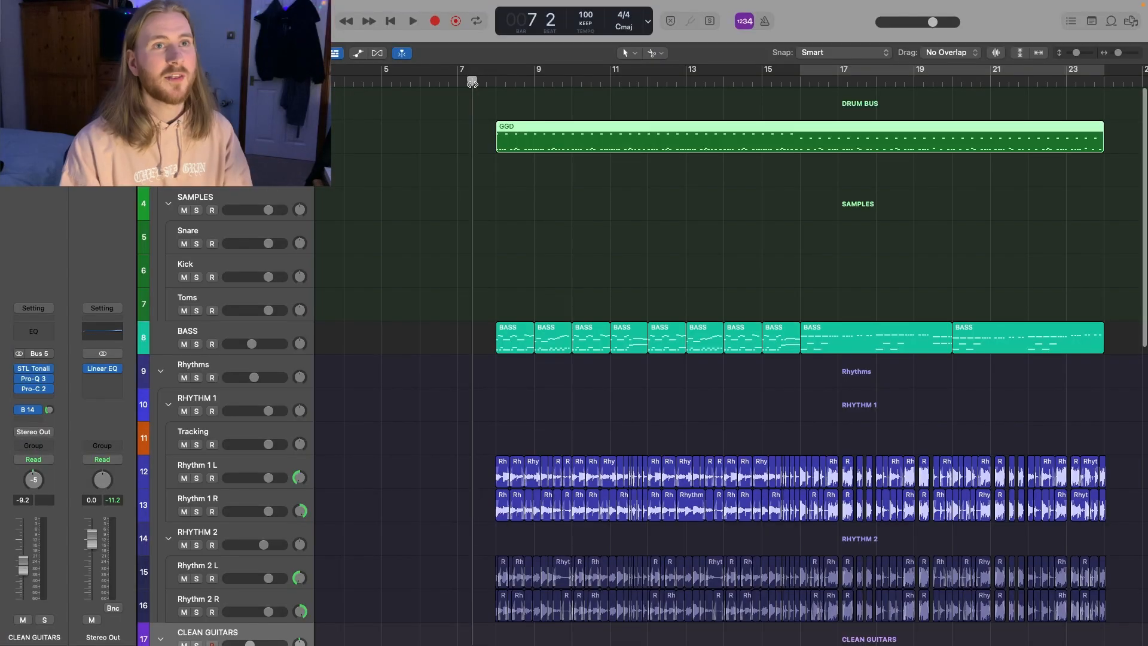
left_click_drag(472, 84, 479, 89)
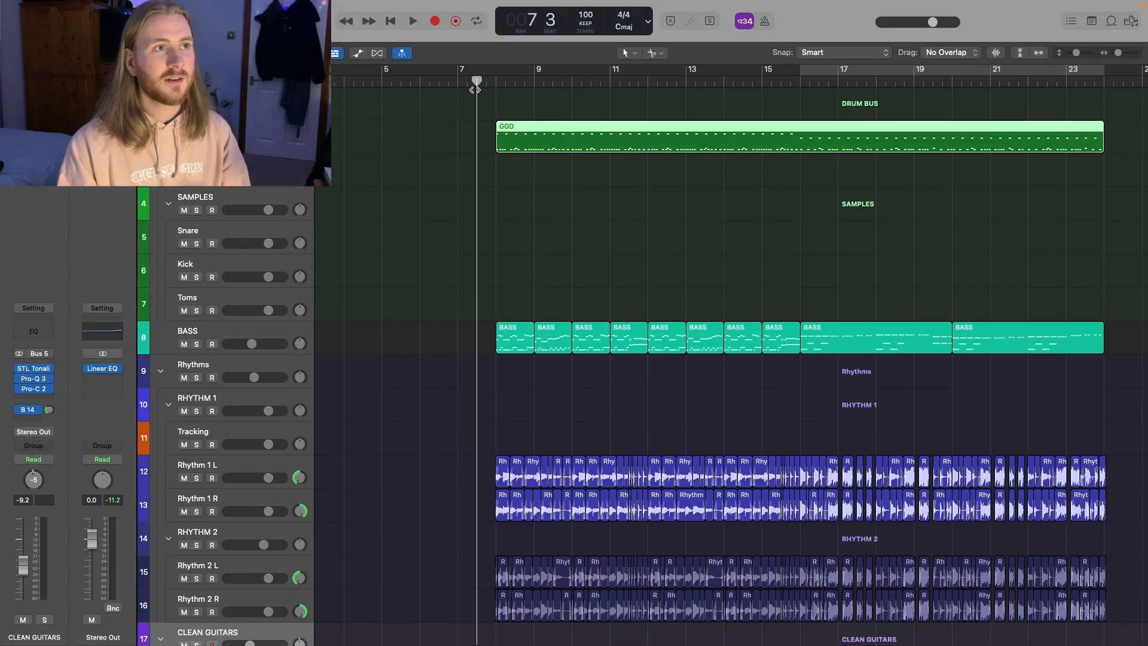
scroll(508, 141, "down", 1)
key("space")
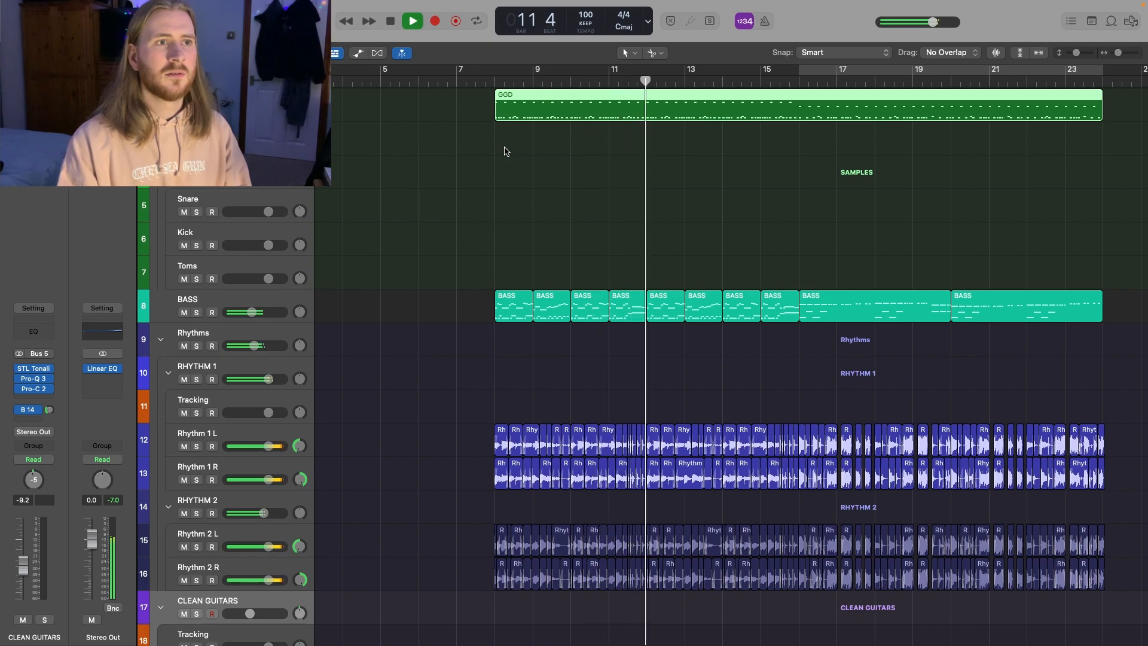
scroll(504, 152, "right", 3)
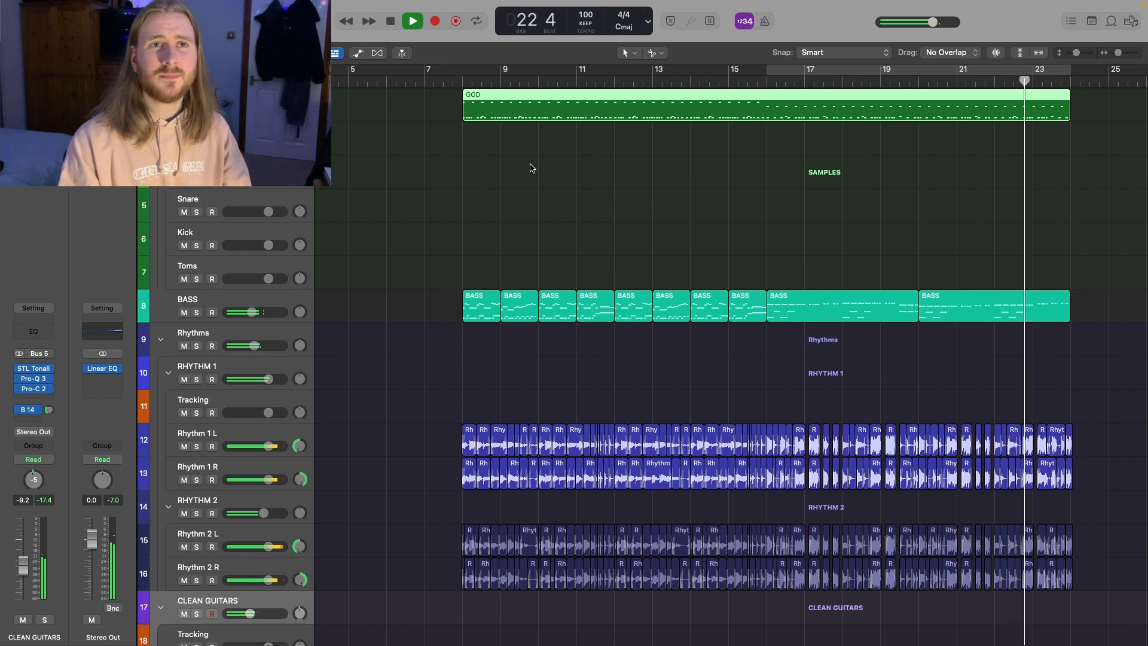
scroll(619, 190, "right", 1)
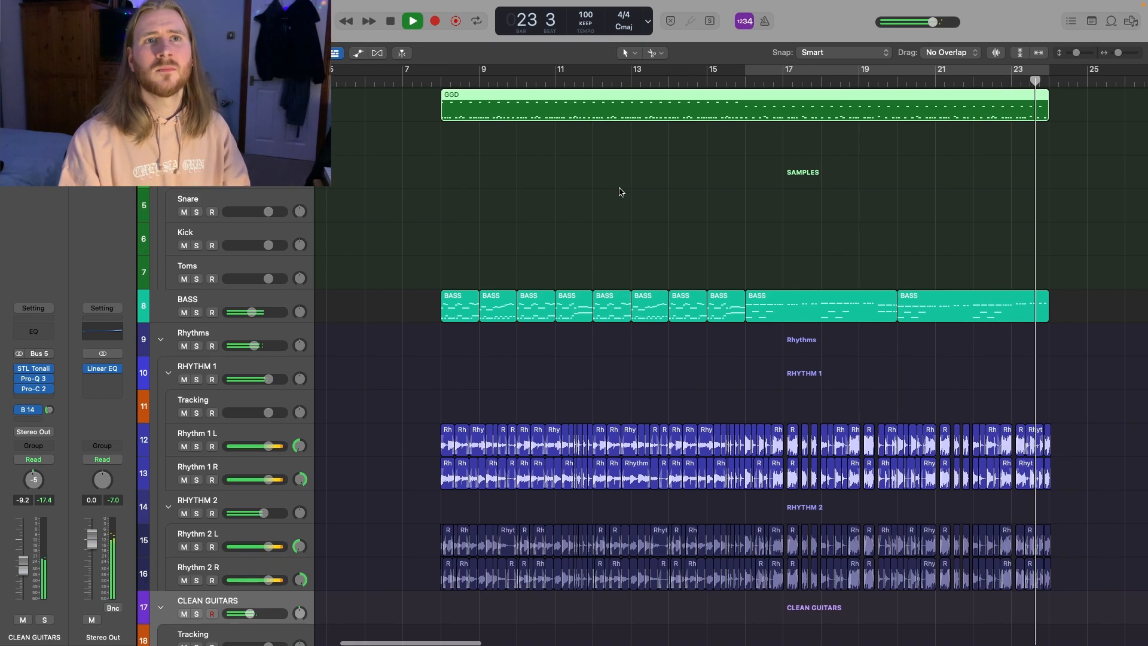
key("space")
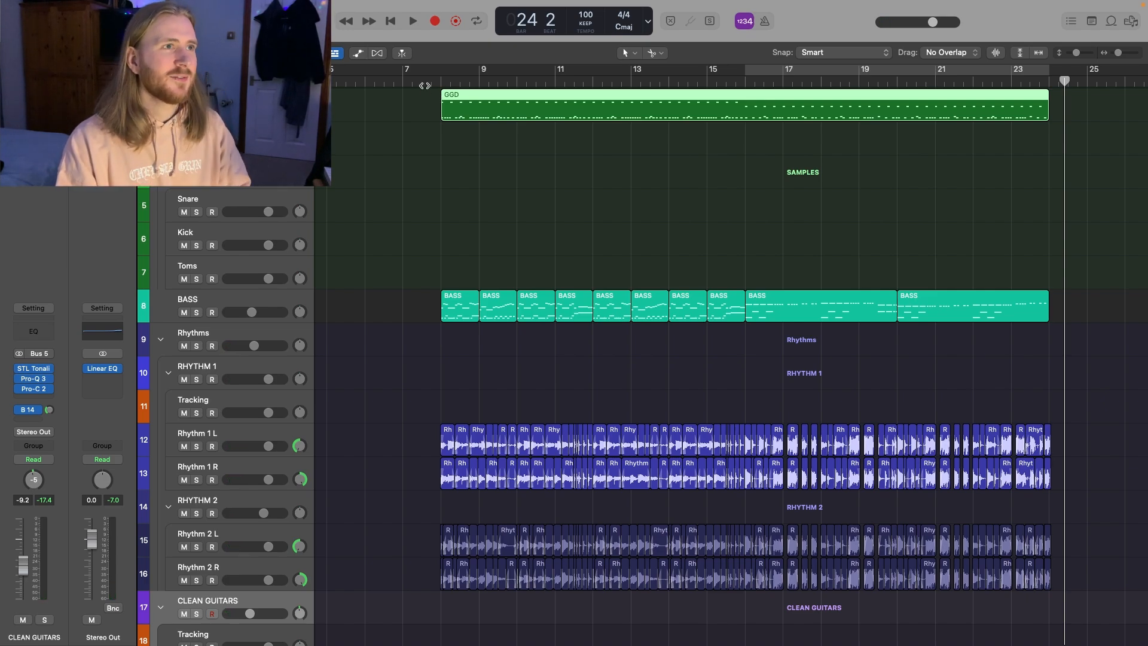
- Return the playhead to bar 7 and open the GGD drum region in the Piano Roll
scroll(426, 86, "up", 1)
left_click(424, 78)
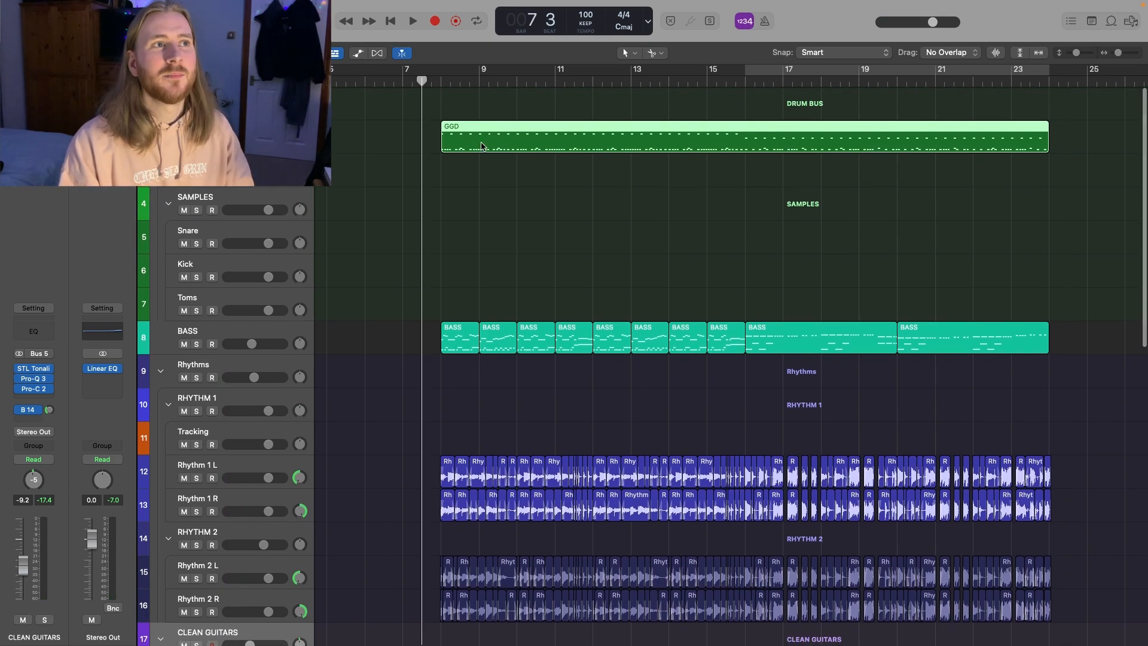
double_click(482, 146)
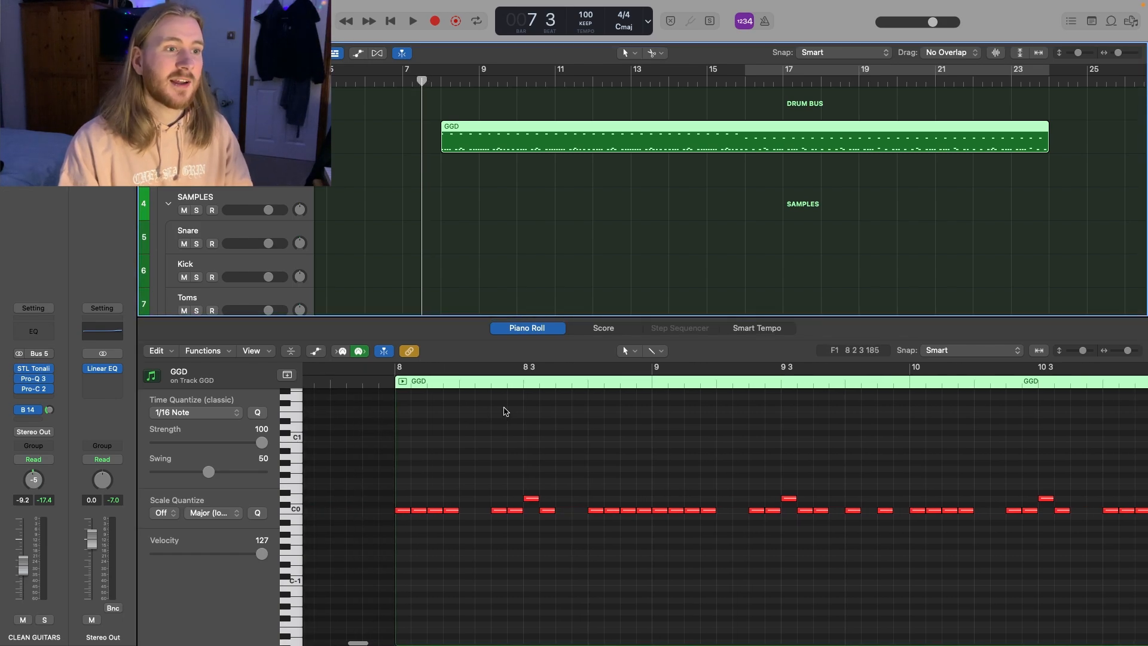
scroll(506, 410, "right", 2)
scroll(403, 430, "up", 3)
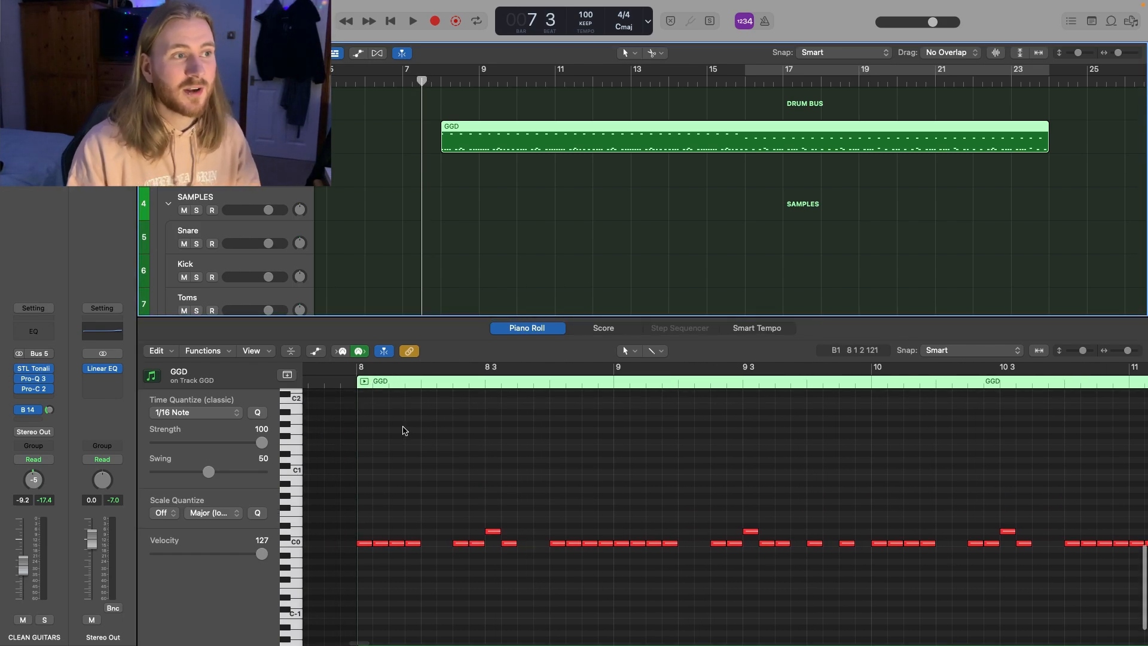
scroll(402, 431, "left", 2)
left_click(369, 383)
scroll(469, 431, "right", 2)
scroll(470, 431, "up", 1)
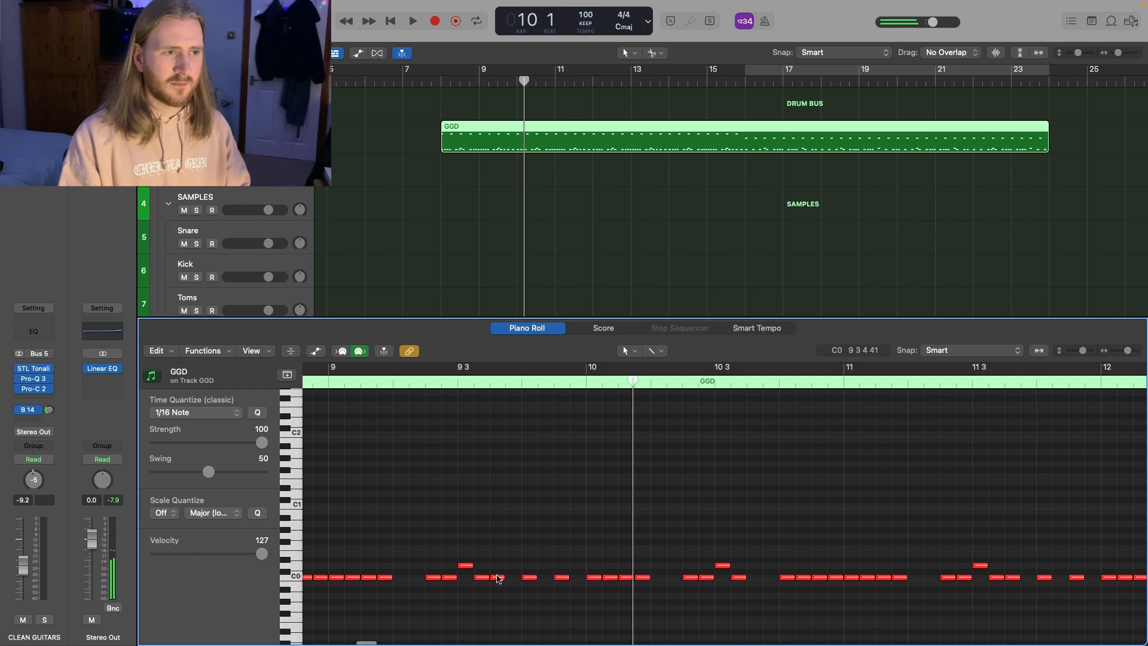
key("space")
- Raise several C0 drum notes around bars 9 and 10 by one semitone to C#0
mouse_move(711, 577)
left_mouse_down()
mouse_move(712, 565)
mouse_move(759, 566)
left_mouse_up()
left_click_drag(792, 578, 792, 569)
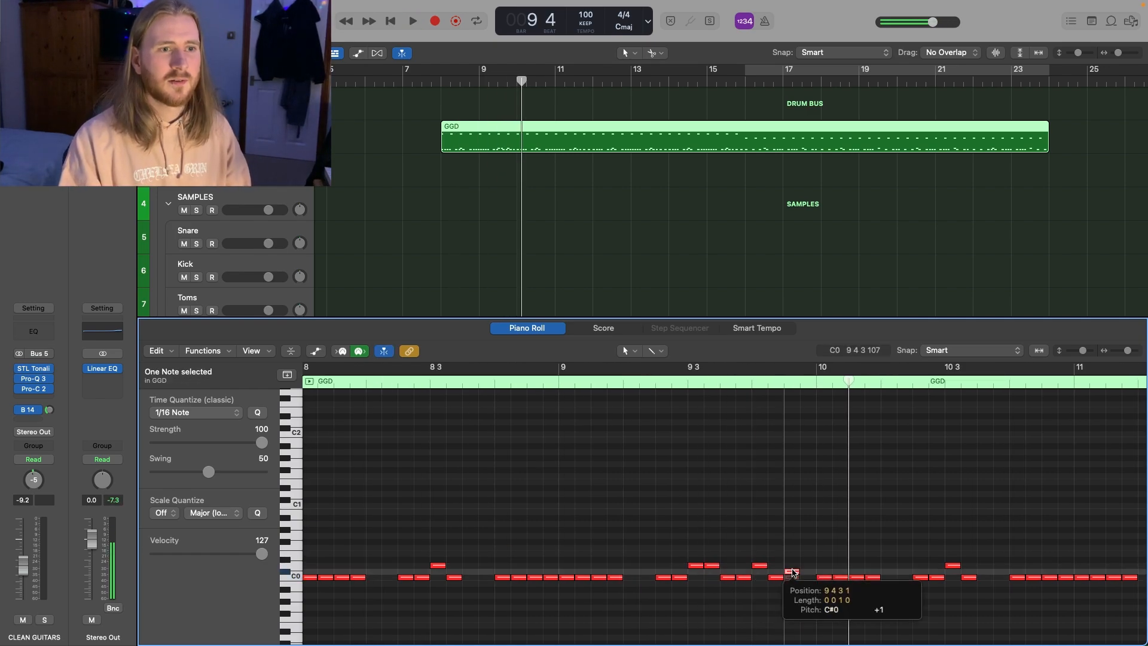
left_click(807, 565, "super")
- Play back the edited drum region and scroll through its notes
key("space")
scroll(688, 484, "down", 1)
key("space")
scroll(664, 466, "up", 6)
left_click(547, 382)
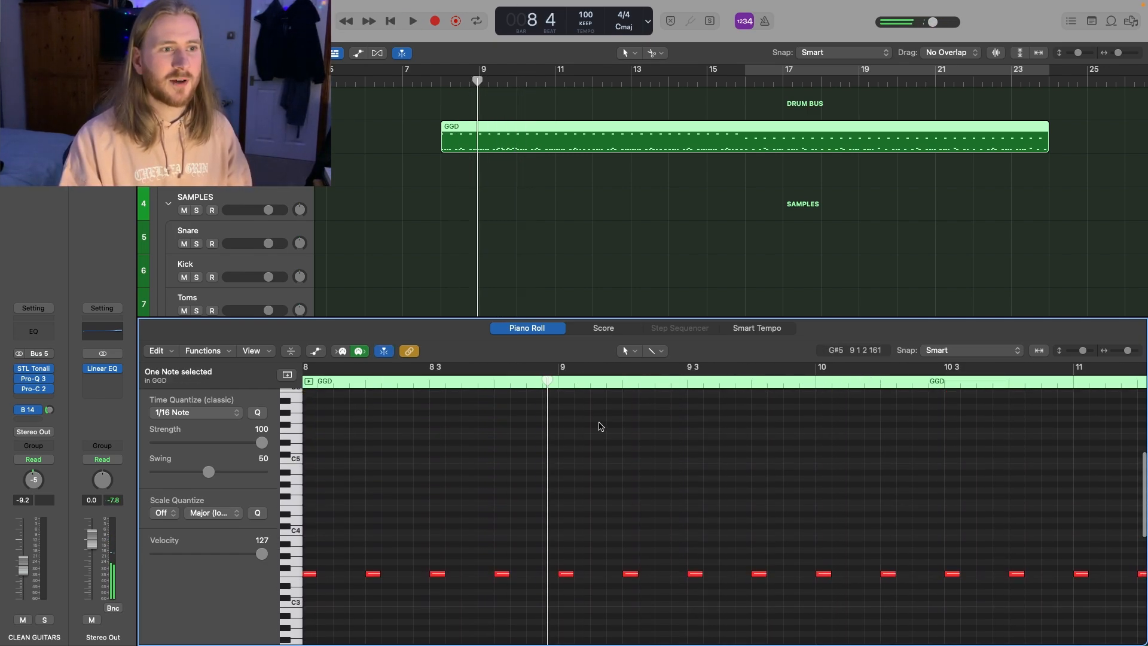
scroll(649, 460, "down", 8)
scroll(658, 469, "up", 5)
scroll(741, 495, "down", 2)
key("space")
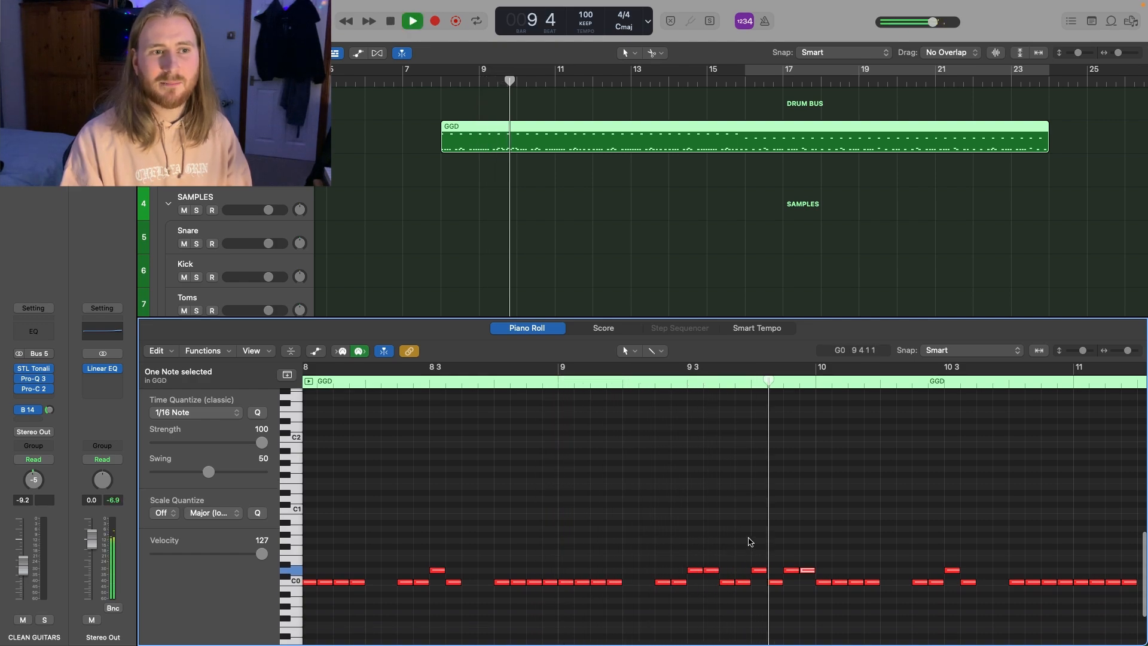
key("space")
scroll(751, 526, "up", 10)
left_click(700, 495)
scroll(704, 494, "up", 8)
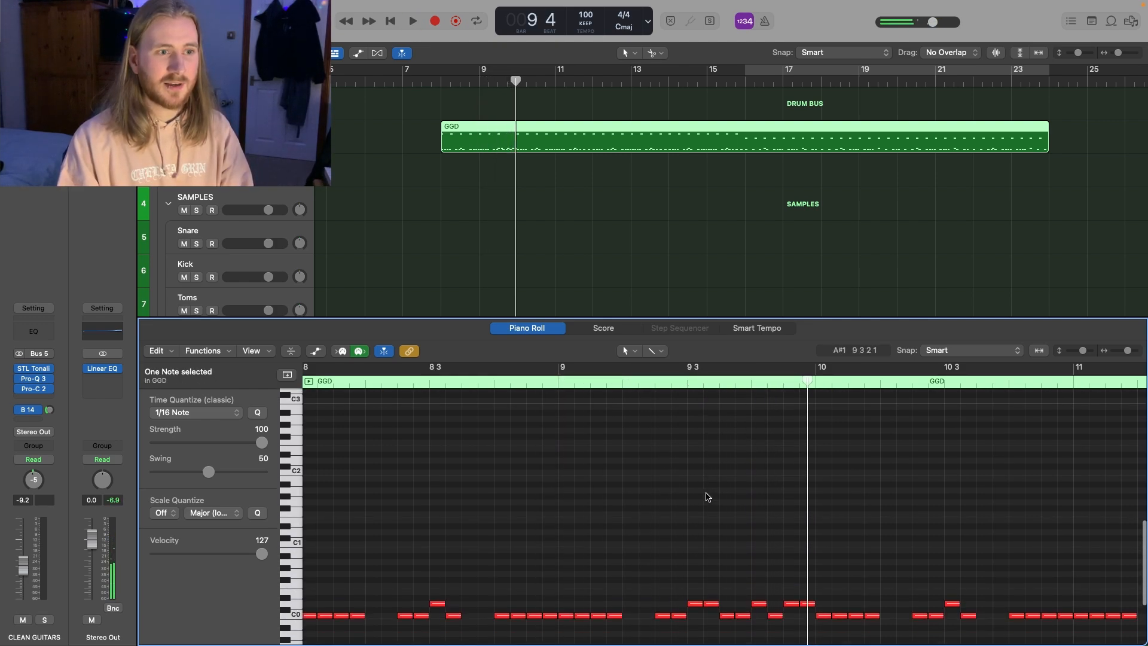
scroll(704, 473, "down", 10)
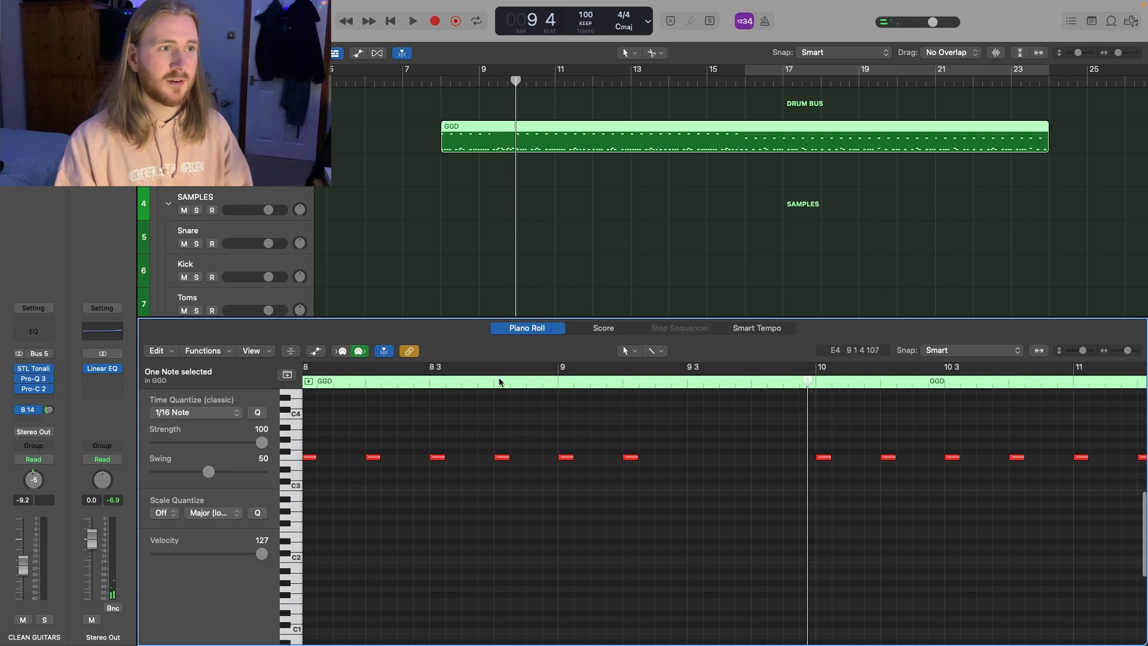
key("space")
scroll(574, 440, "down", 5)
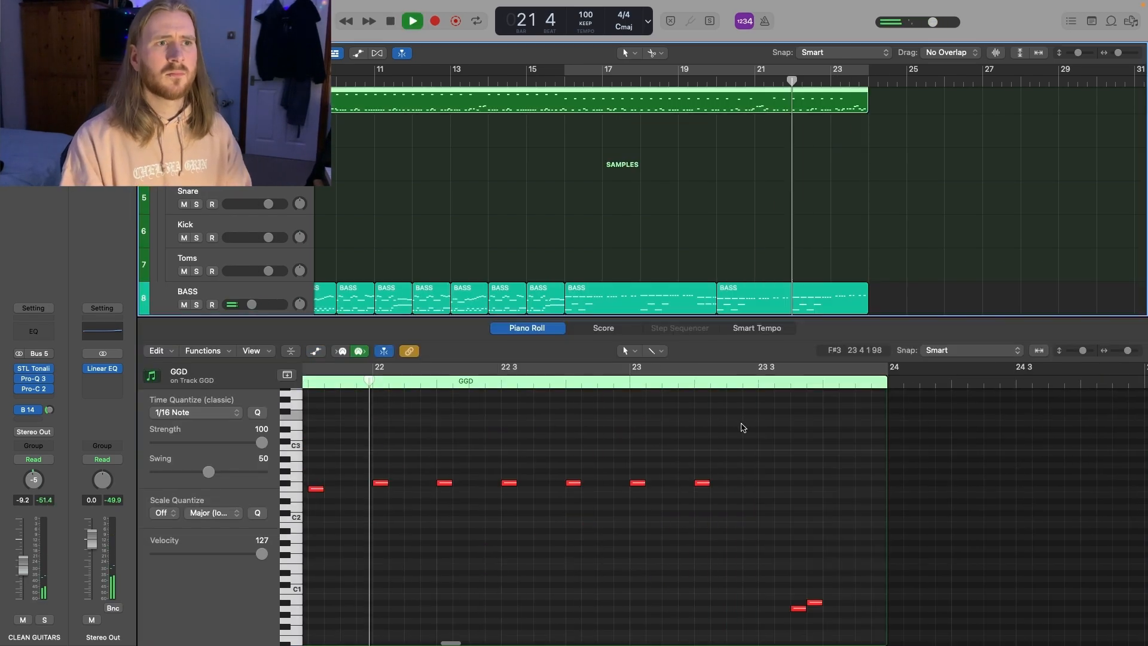
- Raise the low note near bar 13 by one semitone to F#2 and play it back
left_click_drag(690, 491, 690, 486)
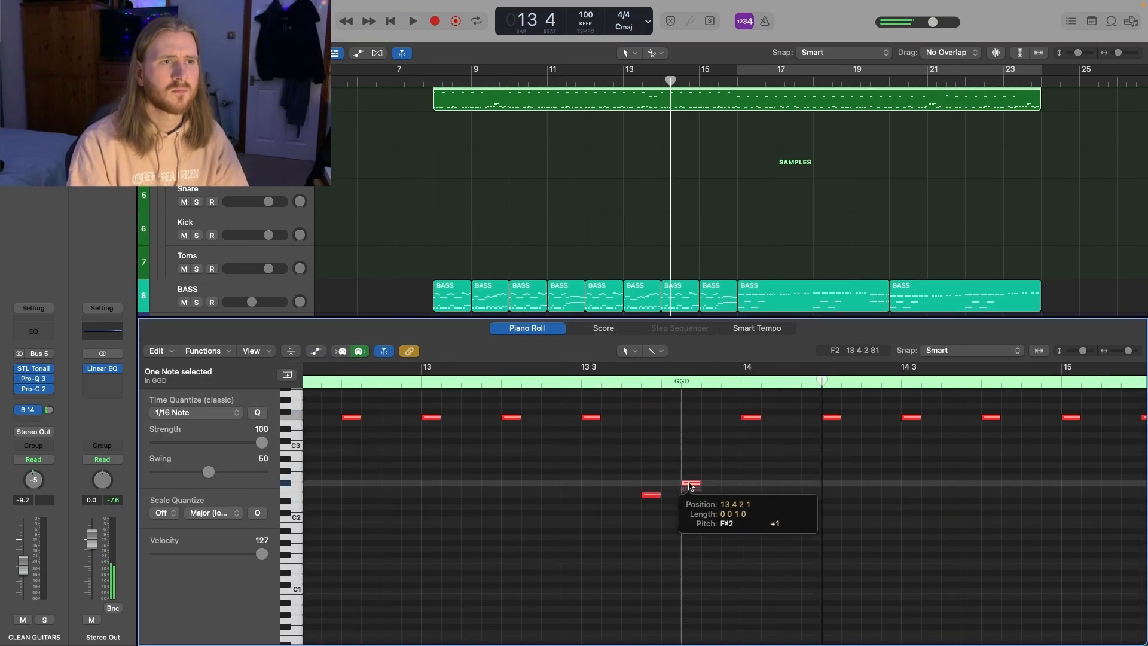
key("space")
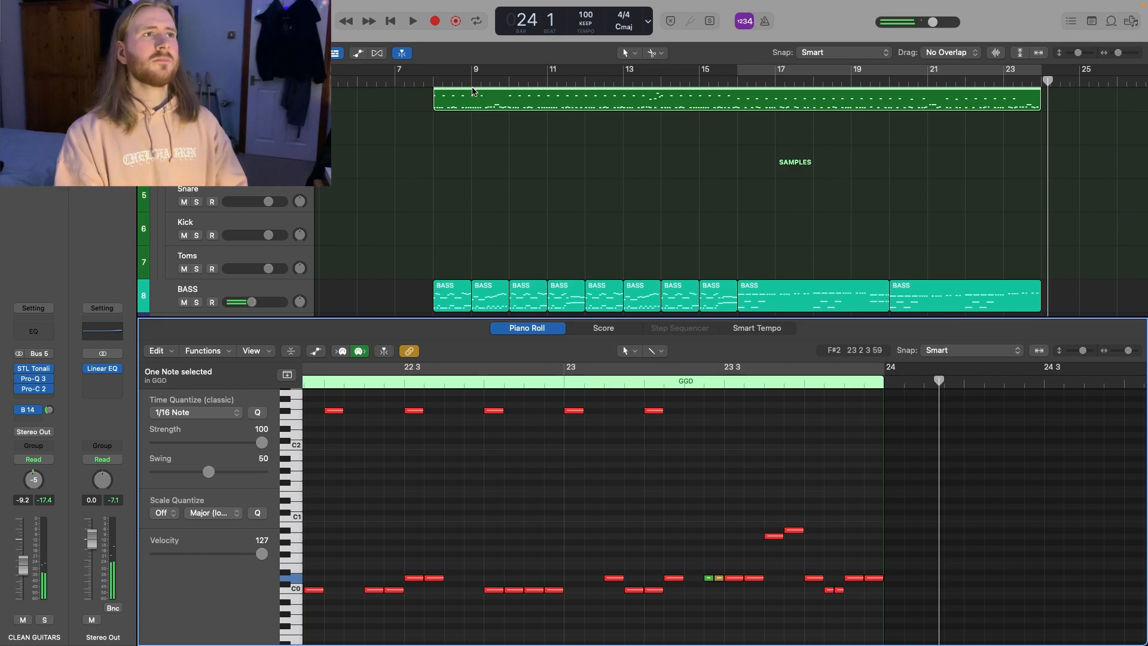
key("space")
- Scroll through the drum region's notes and deselect everything
scroll(484, 187, "up", 2)
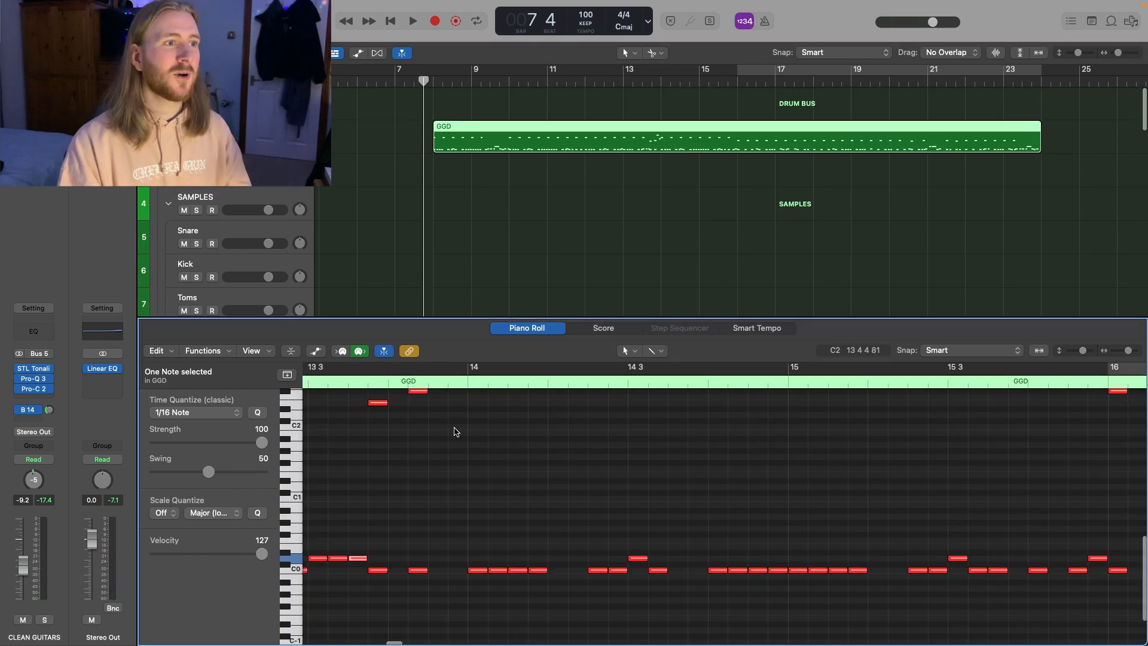
scroll(463, 429, "up", 3)
scroll(462, 424, "left", 5)
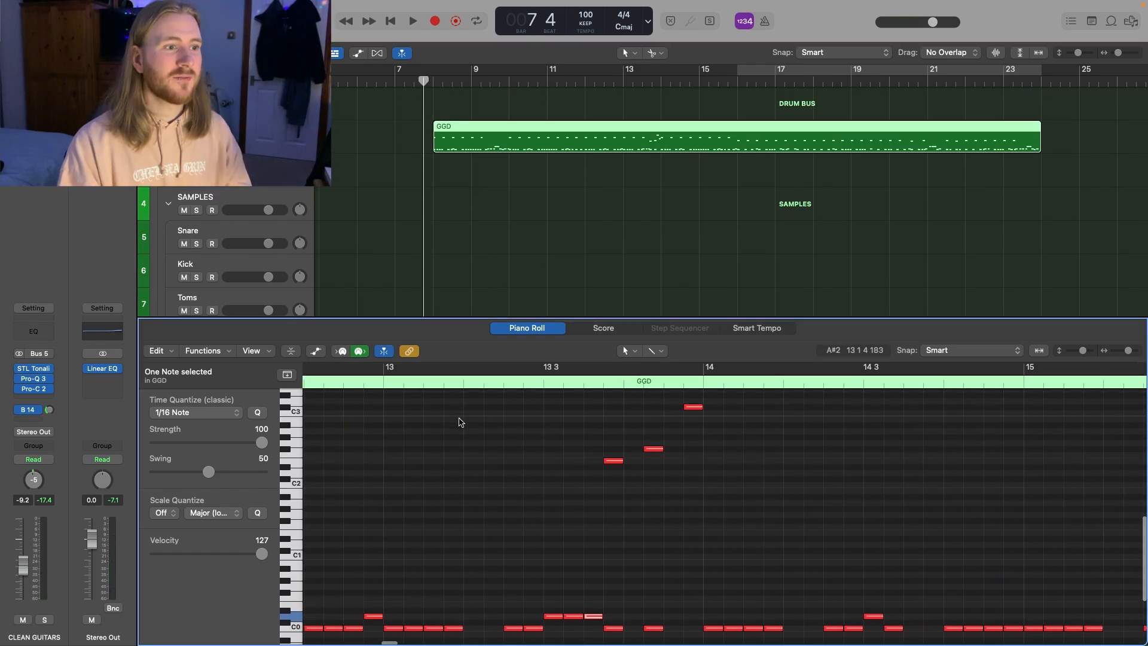
scroll(460, 418, "down", 3)
scroll(478, 417, "left", 10)
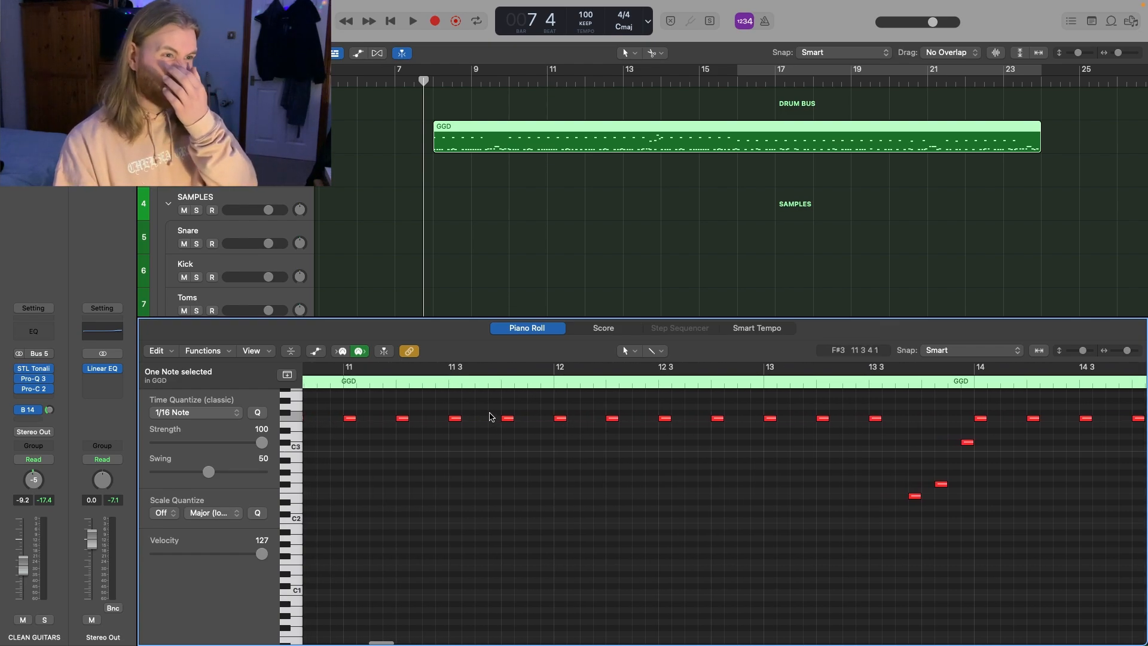
scroll(487, 404, "left", 6)
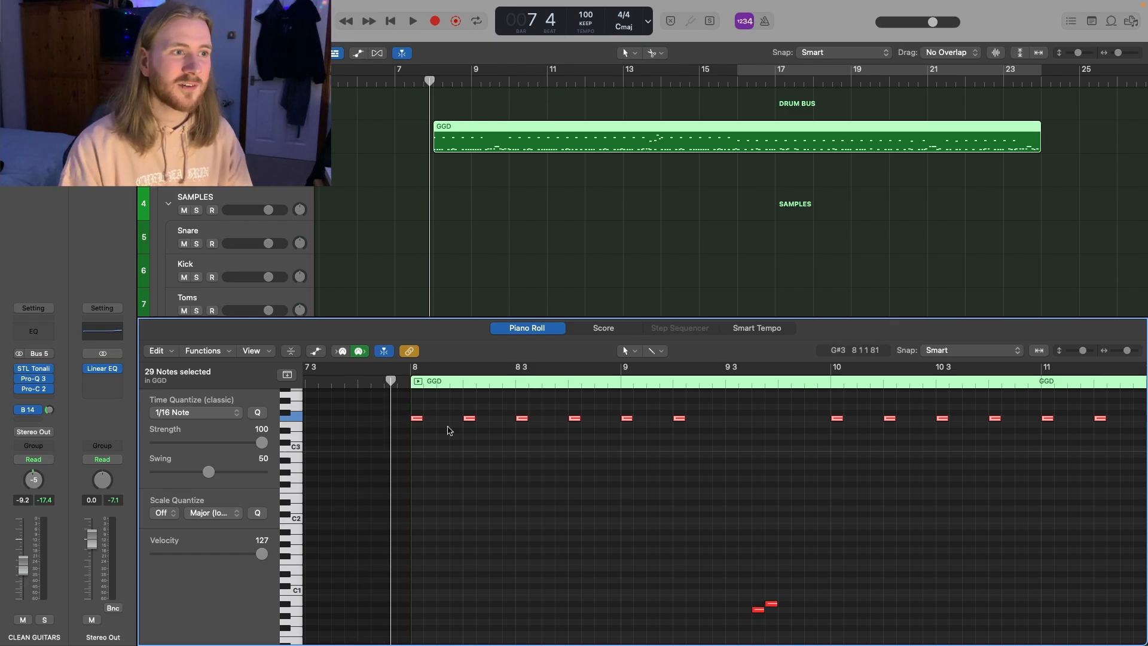
scroll(479, 455, "up", 5)
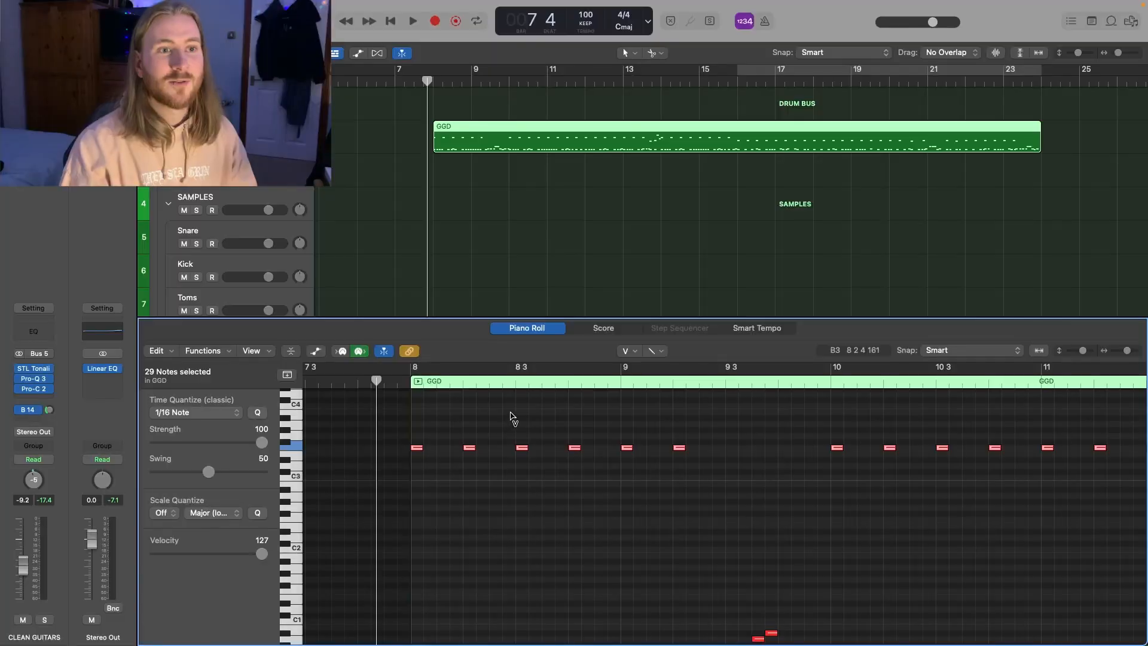
scroll(511, 417, "down", 1)
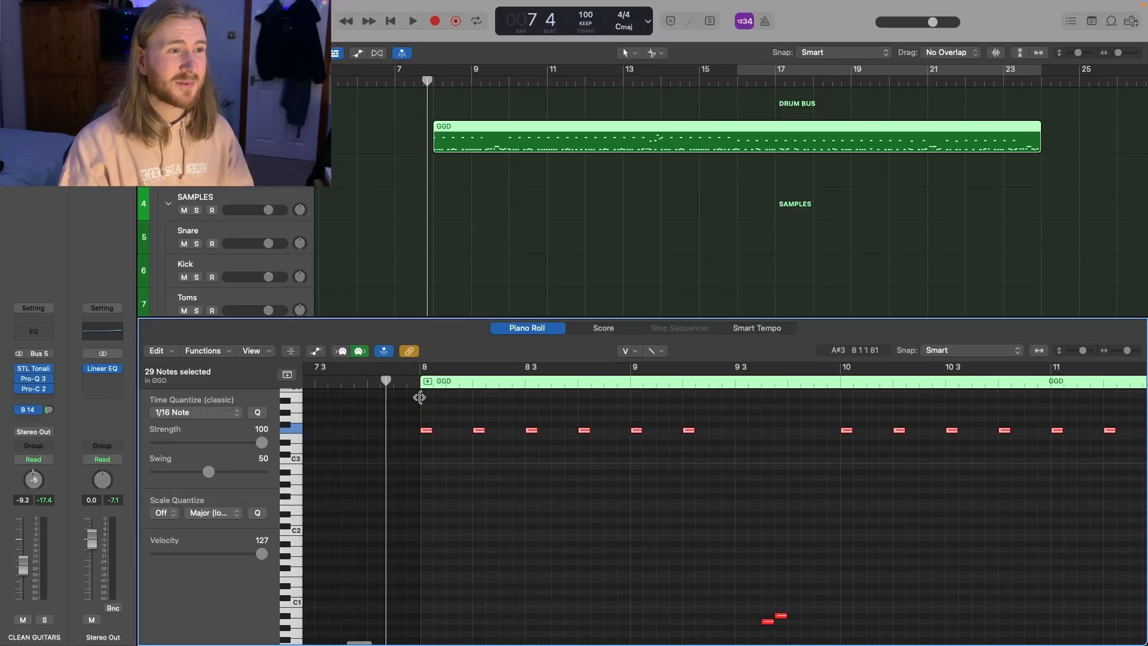
left_click(498, 415)
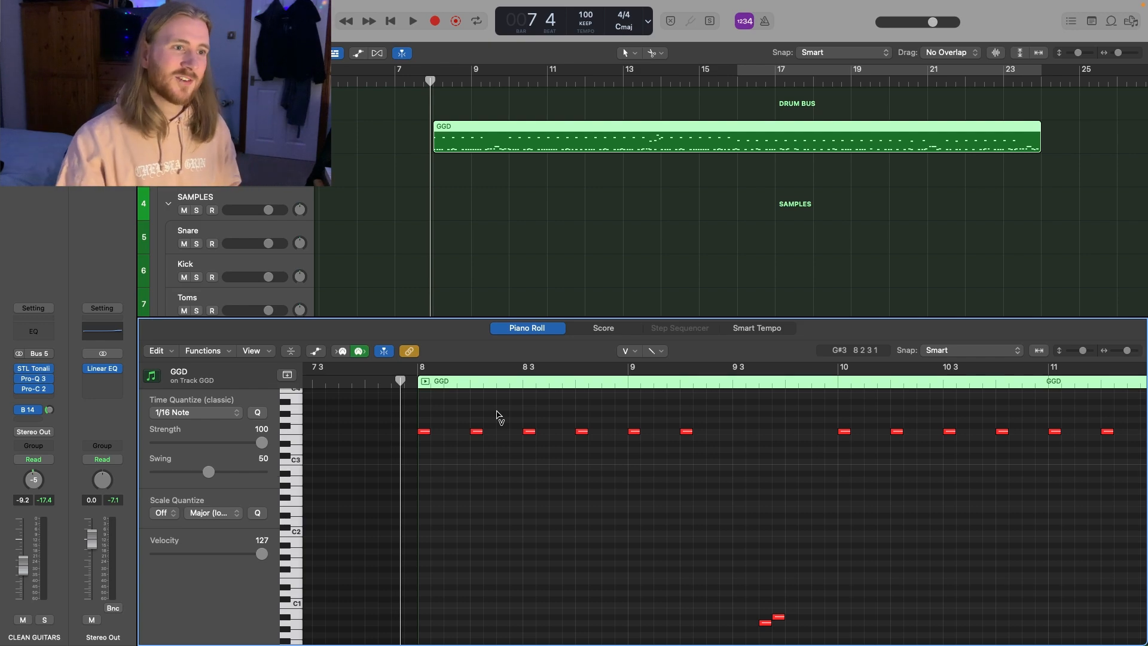
- Select the run of repeated notes from bar 16 to bar 20 and lower their velocity to about 107
scroll(497, 411, "down", 3)
scroll(576, 557, "right", 10)
scroll(522, 534, "down", 4)
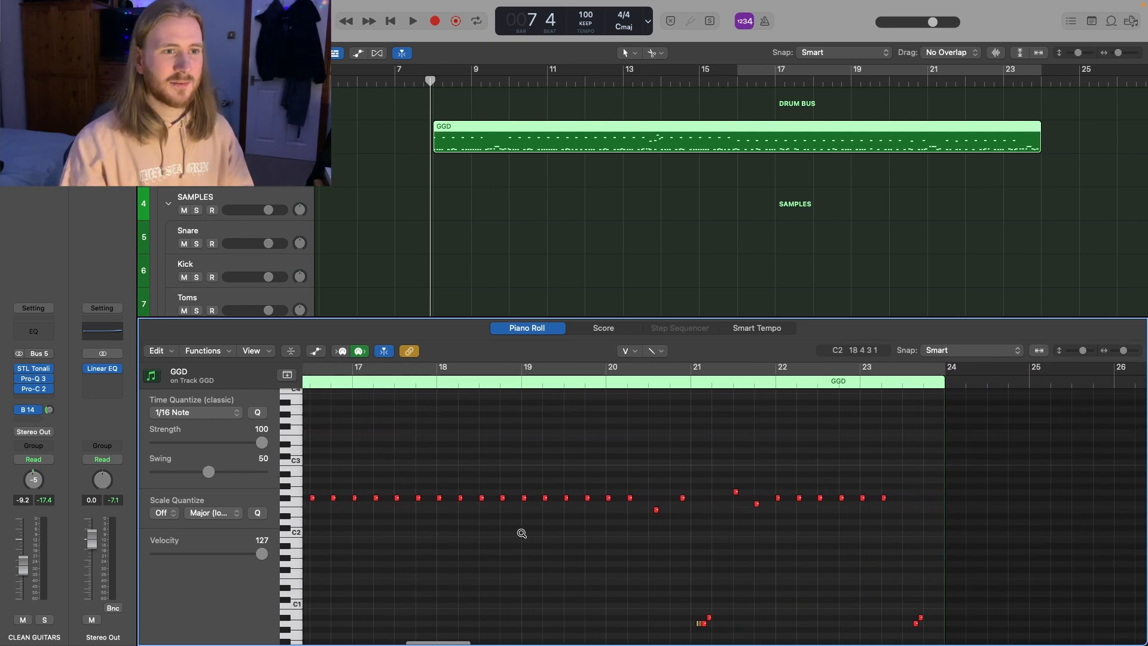
key("space")
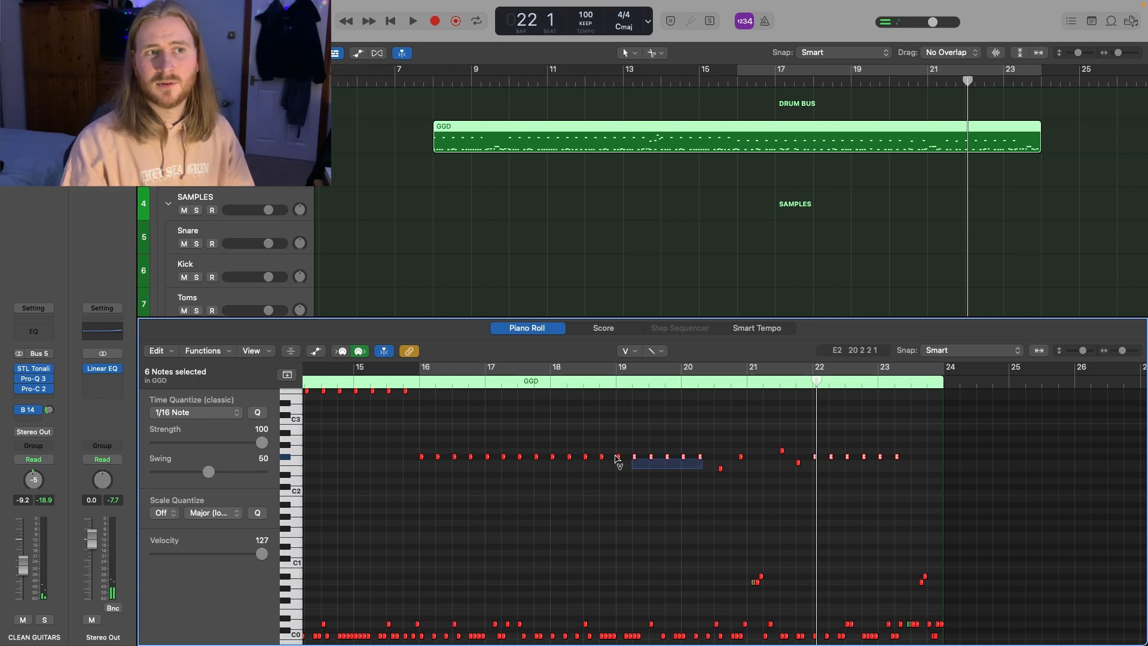
left_click_drag(618, 459, 406, 452)
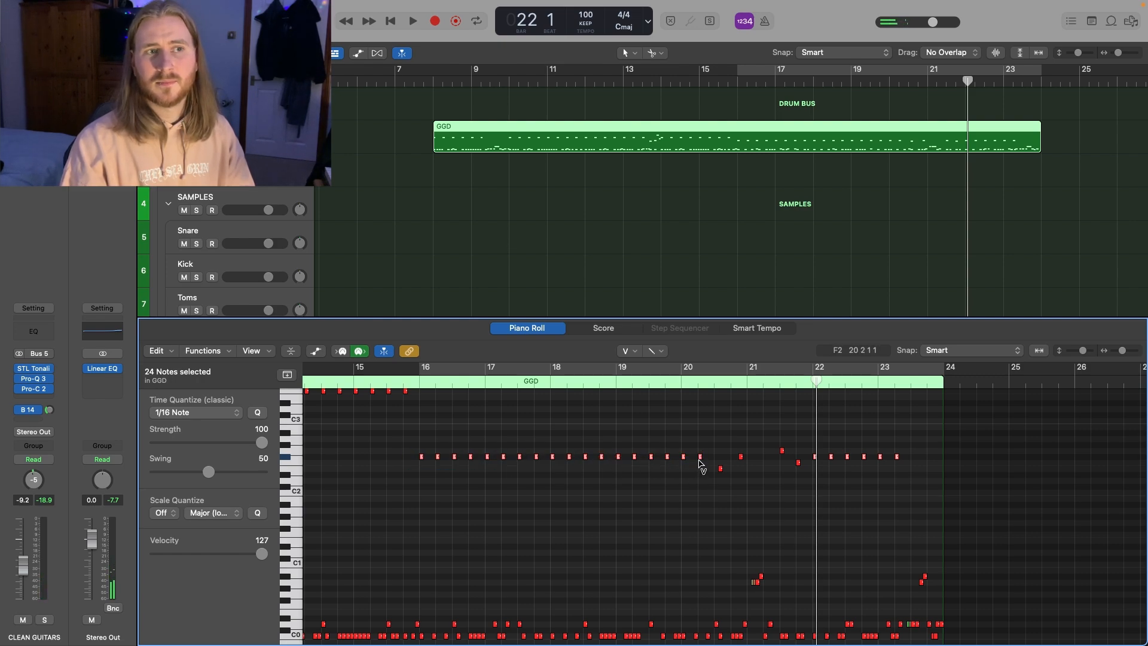
key("t")
key("Escape")
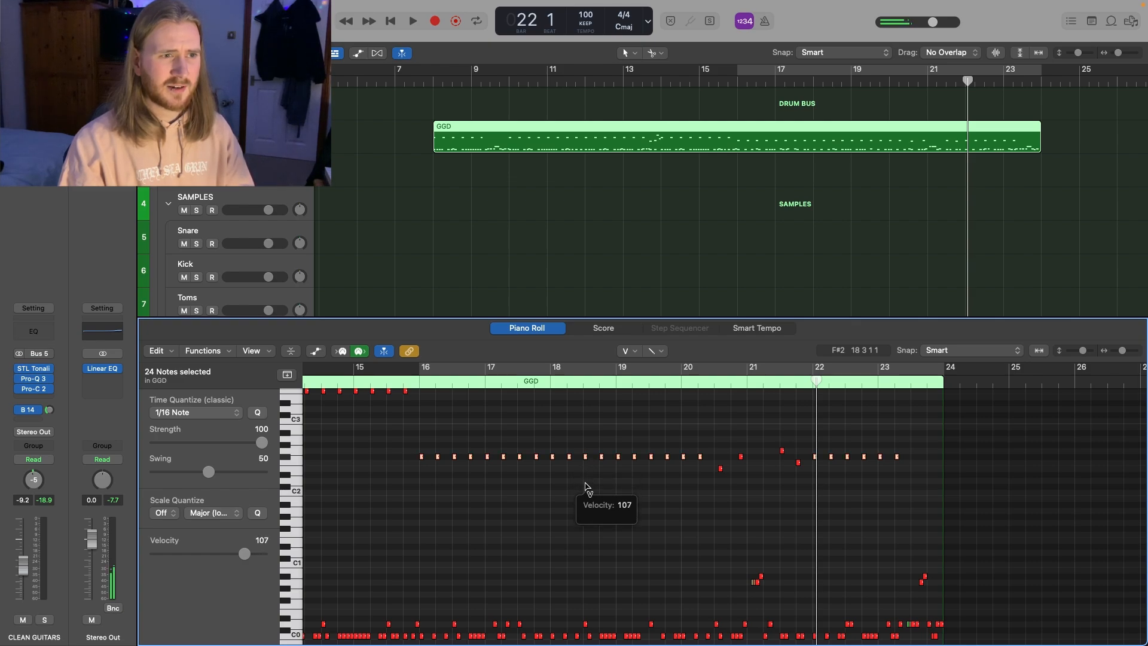
- Scroll through the drum region's notes to examine the pattern around bars 8 to 20
scroll(586, 486, "left", 15)
scroll(564, 433, "up", 2)
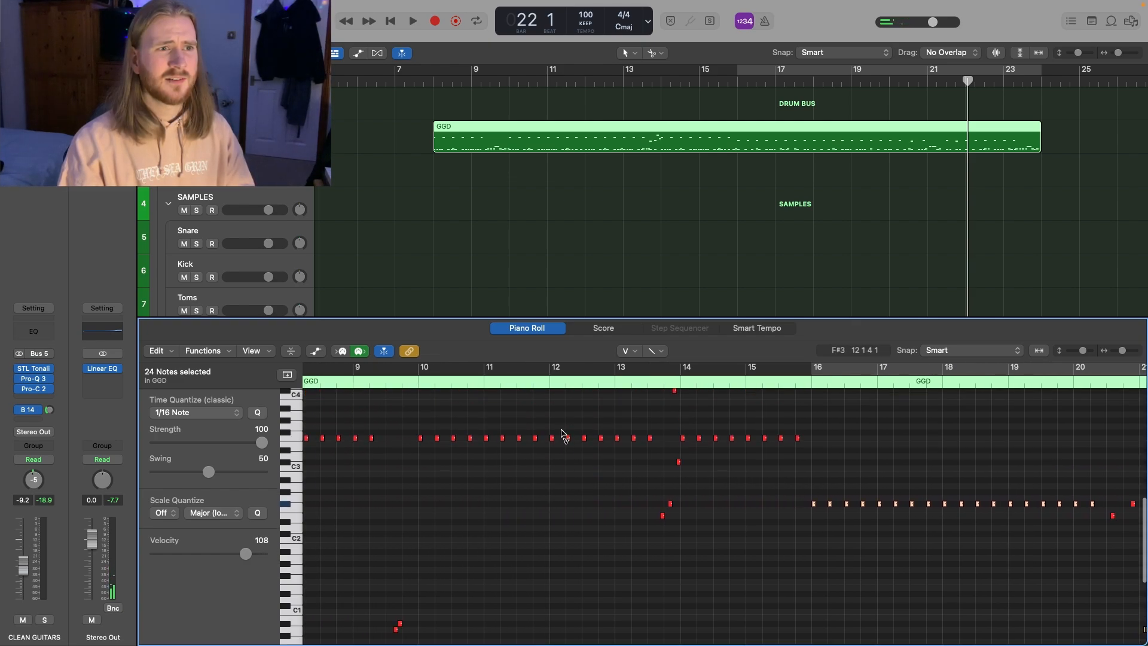
scroll(564, 434, "right", 3)
scroll(568, 435, "up", 3)
scroll(592, 461, "down", 2)
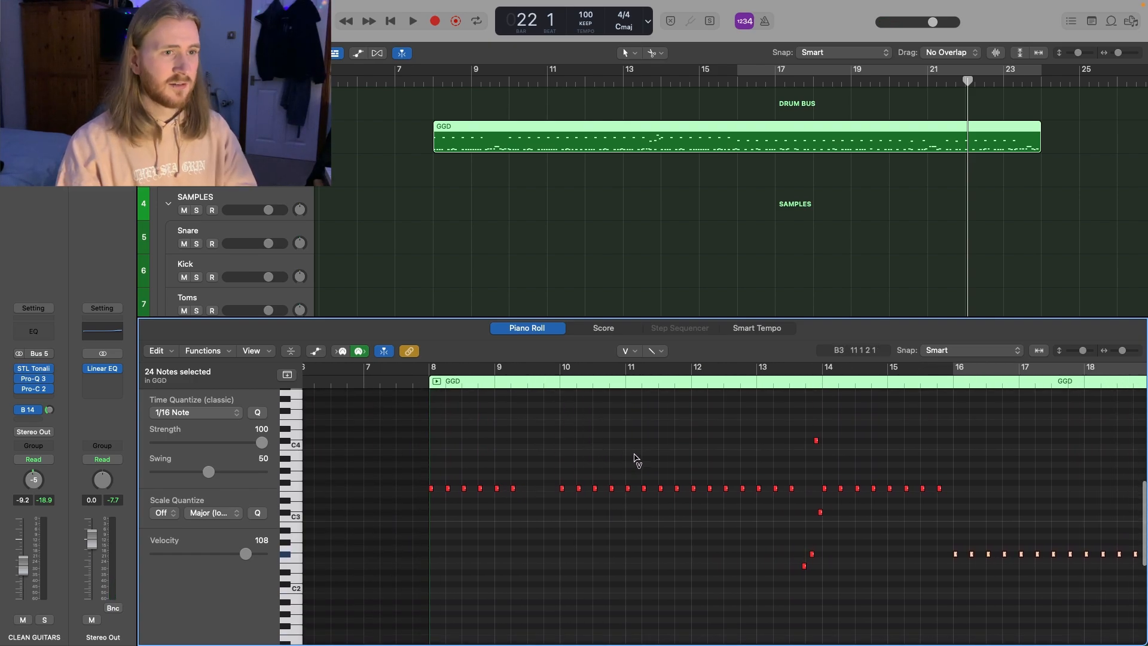
scroll(634, 461, "right", 2)
scroll(638, 456, "right", 2)
scroll(594, 455, "left", 5)
scroll(574, 456, "down", 2)
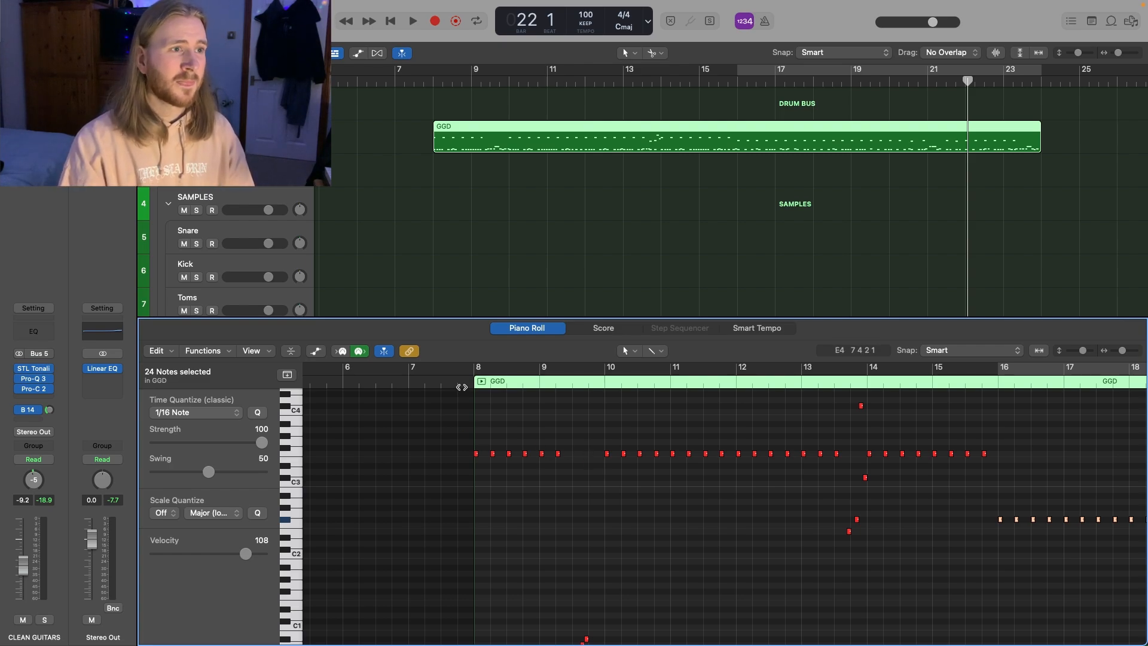
- Move the first note at bar 8 down to a lower drum pitch and play it back
left_click(476, 455)
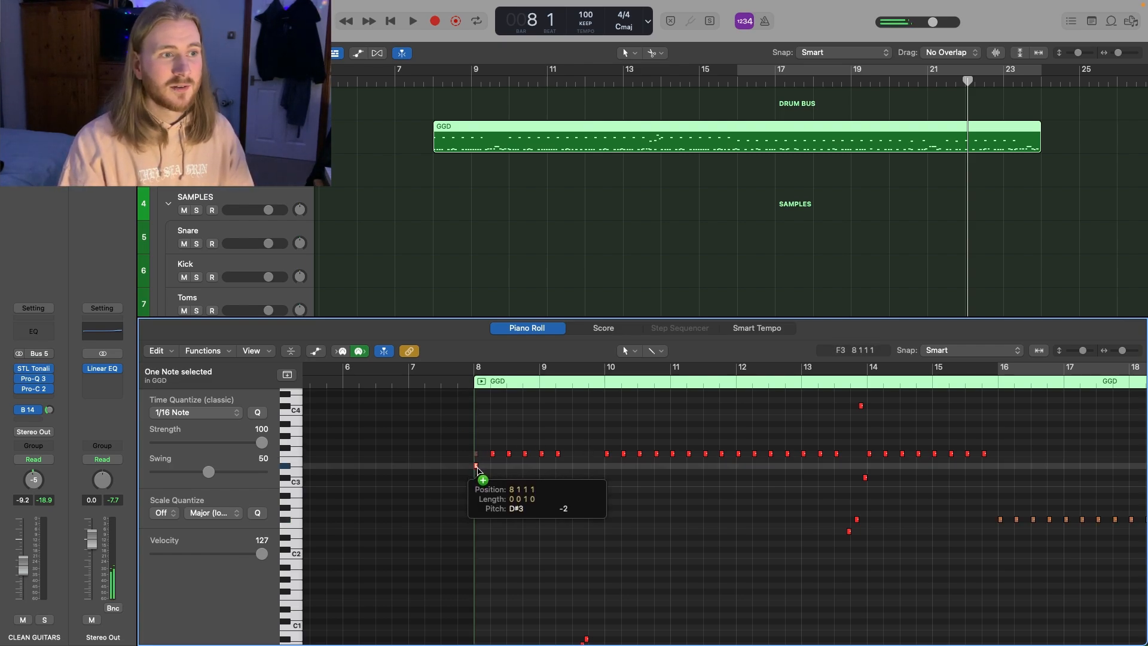
left_click_drag(477, 459, 477, 533)
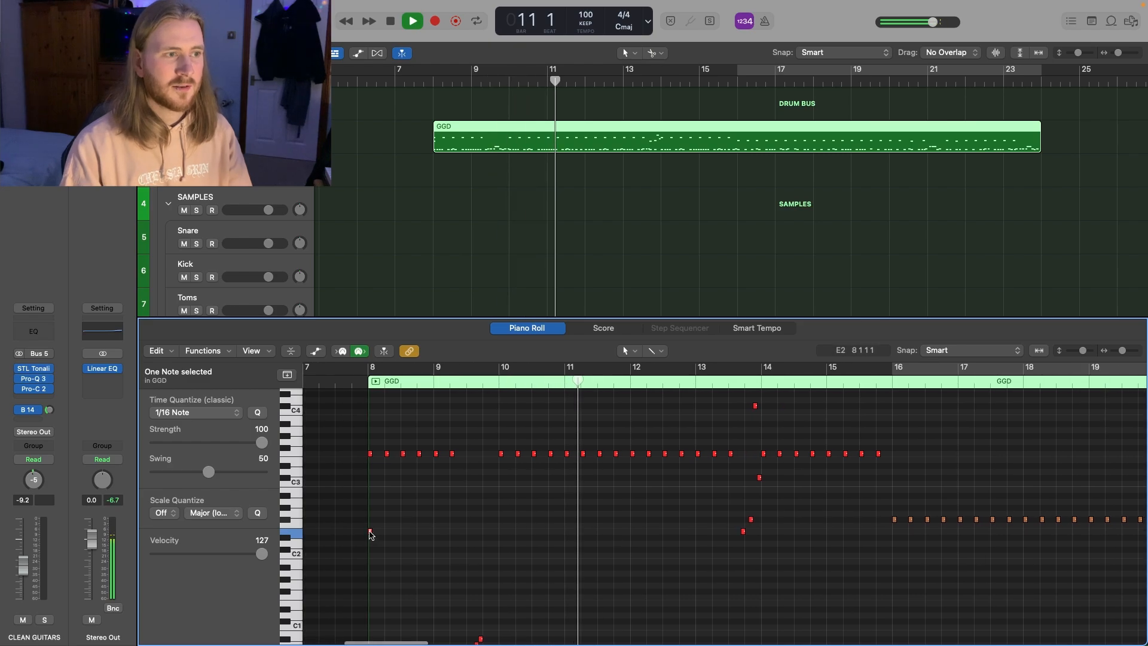
left_click_drag(370, 532, 591, 532)
key("space")
- Add notes on that lower drum pitch at several beats between bars 16 and 22 while playing back
scroll(637, 534, "up", 5)
key("shift+space")
scroll(626, 449, "down", 3)
scroll(606, 463, "right", 5)
scroll(606, 462, "down", 2)
scroll(607, 462, "right", 3)
left_click(544, 524, "super")
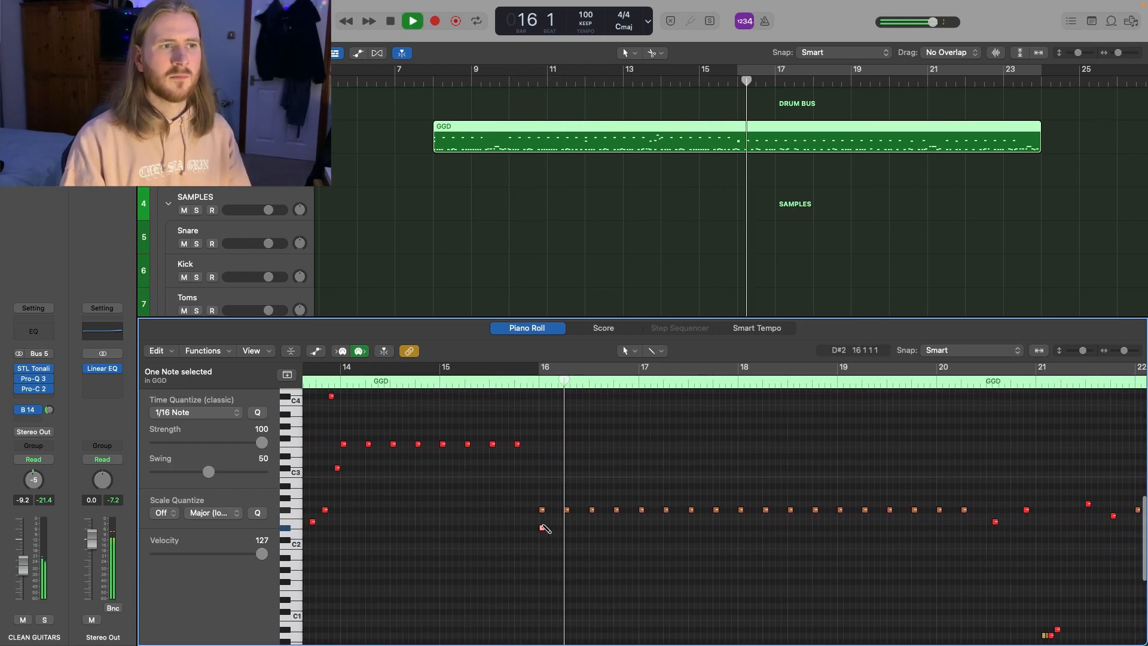
key("shift+space")
scroll(638, 461, "right", 4)
left_click(616, 523, "super")
scroll(617, 528, "right", 2)
left_click(759, 523, "super")
scroll(755, 533, "right", 5)
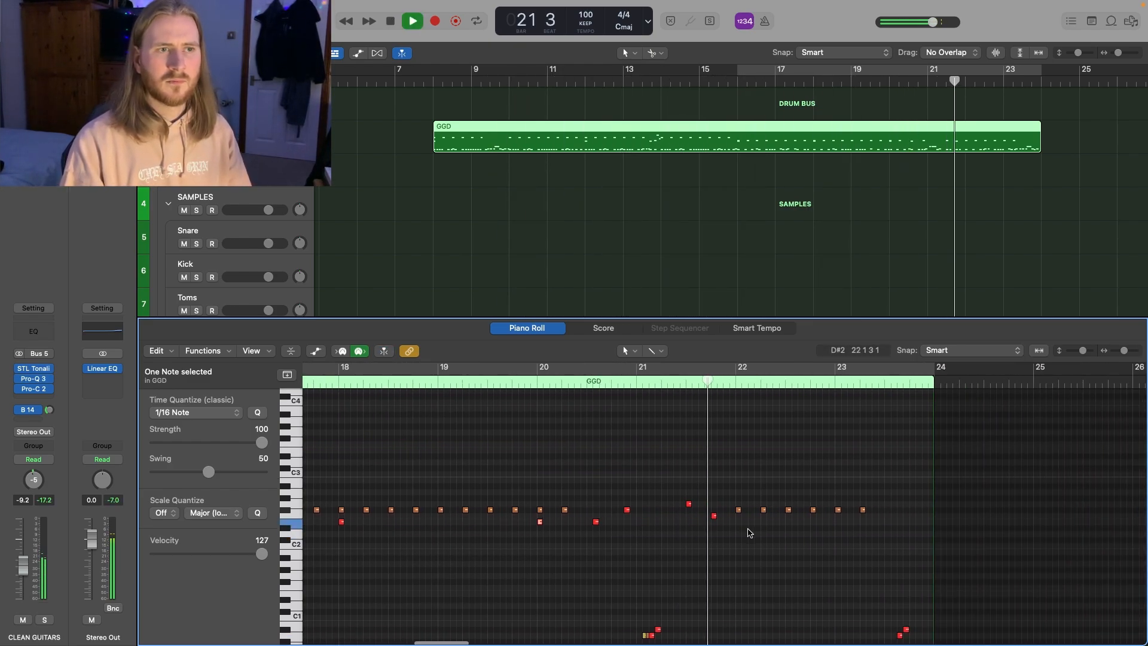
left_click(740, 524, "super")
key("space")
- Select the repeated upper-row notes and humanize them with the Transform Humanize preset, randomizing position by 15 and velocity by 8
scroll(690, 432, "down", 3)
scroll(690, 432, "right", 3)
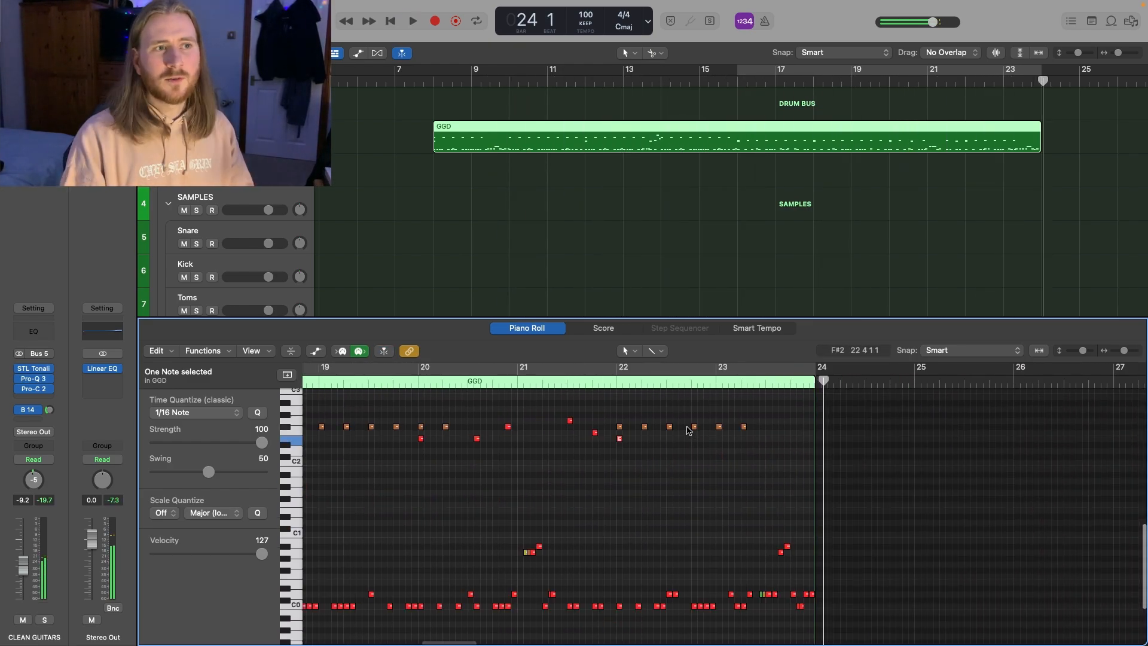
scroll(705, 432, "down", 3)
scroll(658, 428, "left", 5)
scroll(543, 420, "left", 5)
scroll(543, 419, "up", 3)
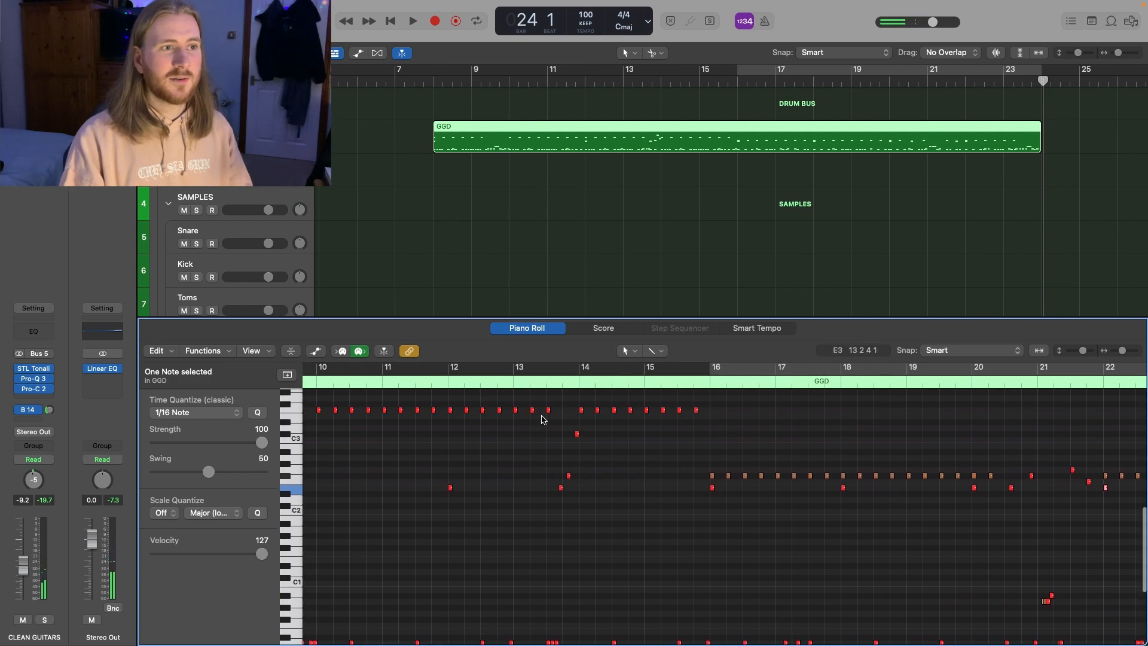
scroll(475, 428, "left", 1)
left_click_drag(1053, 483, 333, 433)
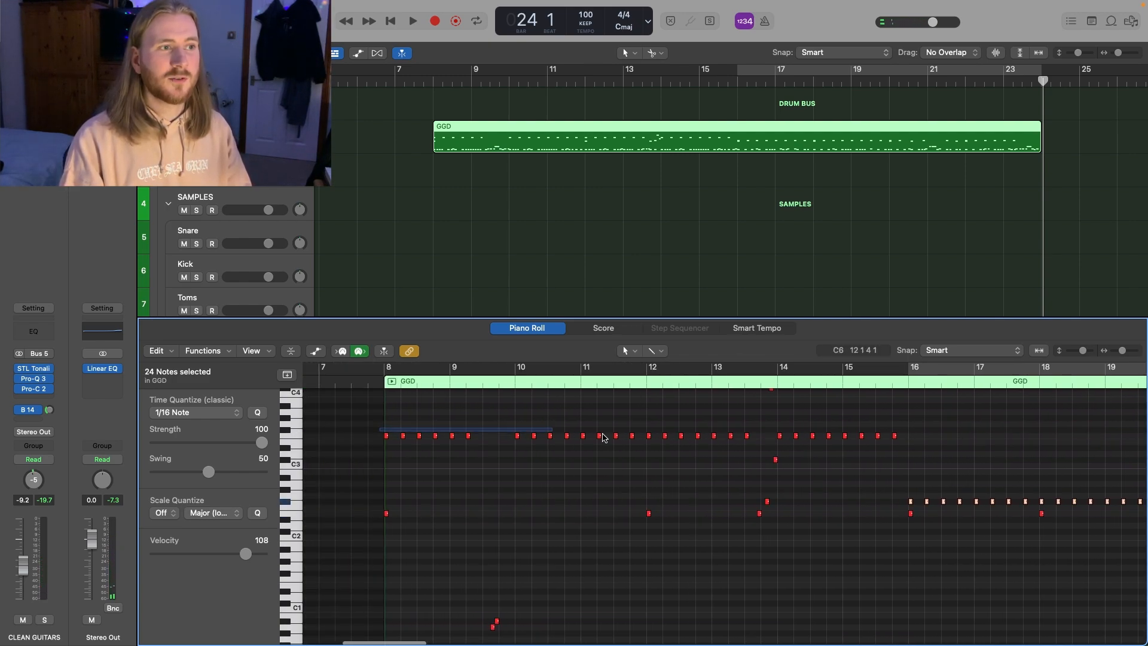
left_click_drag(603, 437, 961, 436)
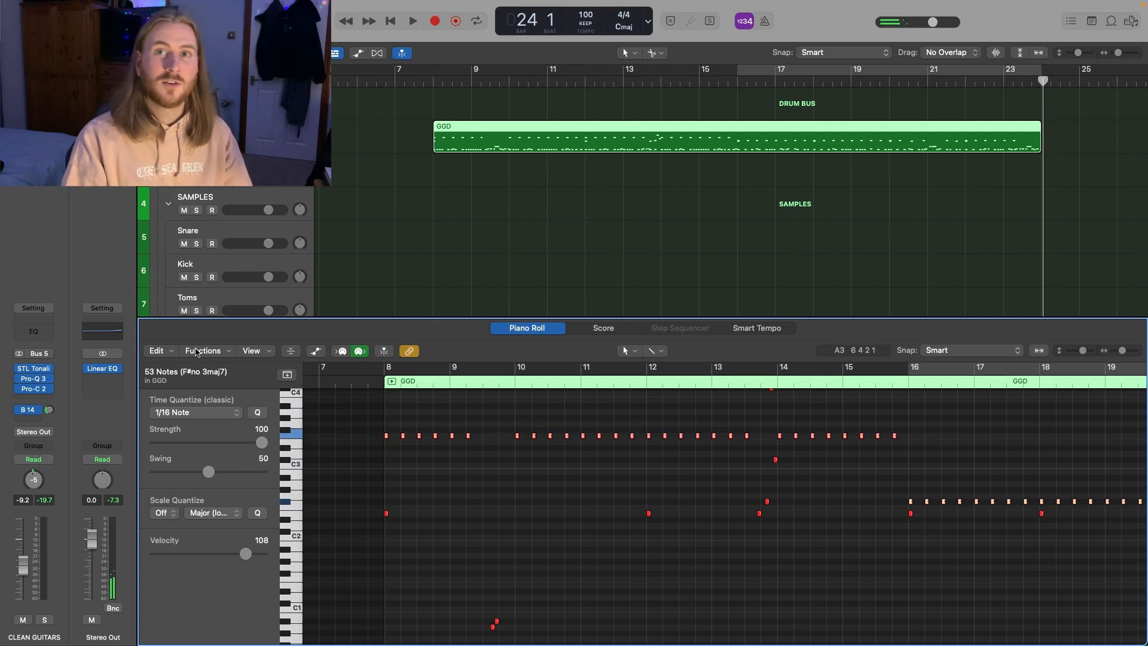
key("super+Left")
key("super+9")
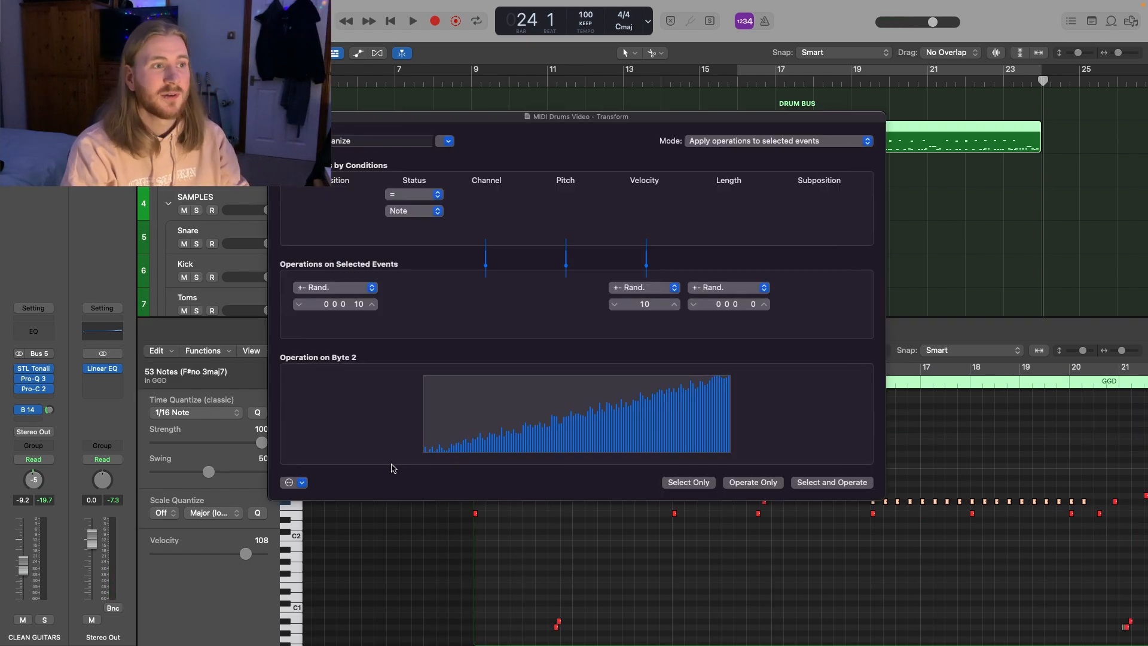
left_click_drag(567, 117, 647, 119)
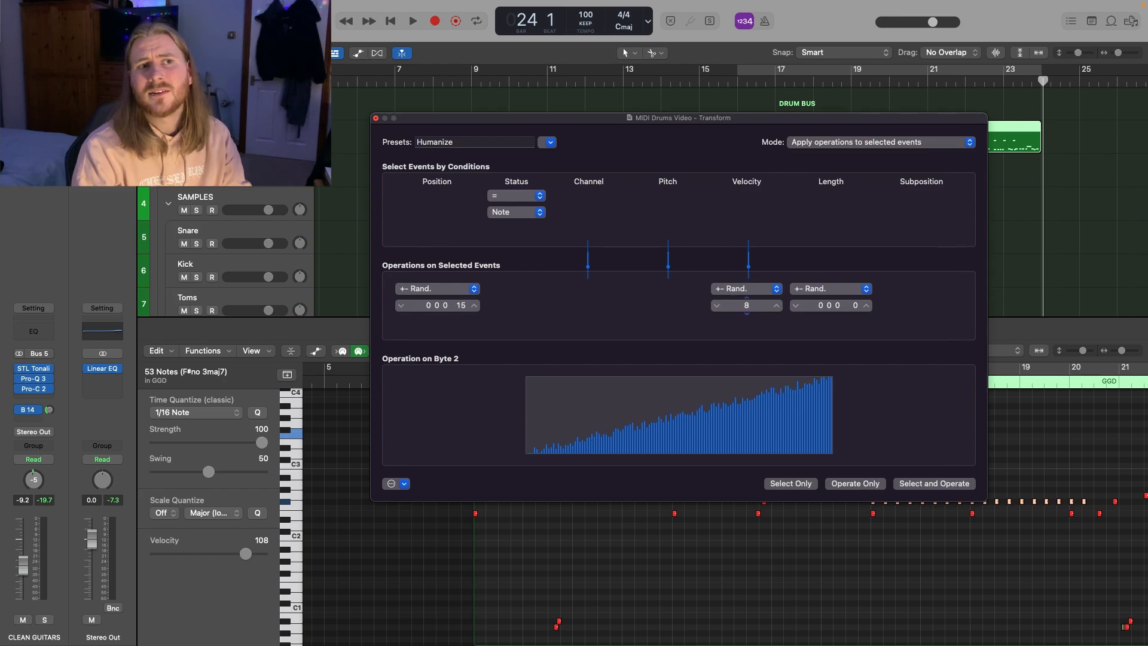
left_click(864, 488)
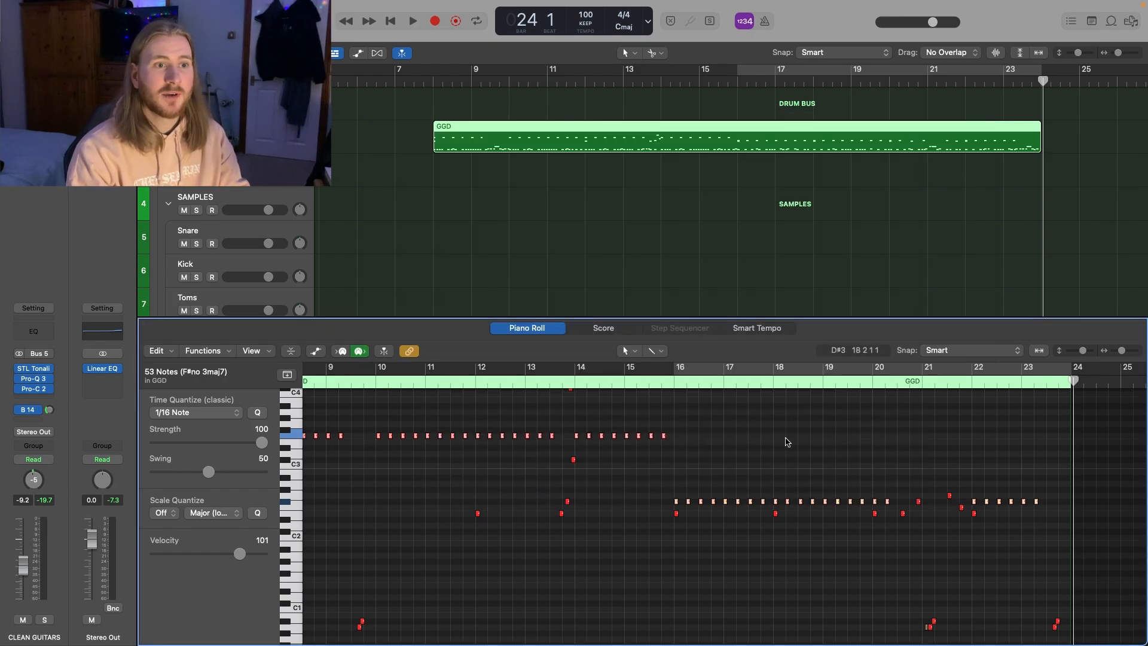
- Deselect the notes and zoom in to examine the humanized note timing around bars 13 to 18
left_click(786, 441)
scroll(754, 462, "up", 5)
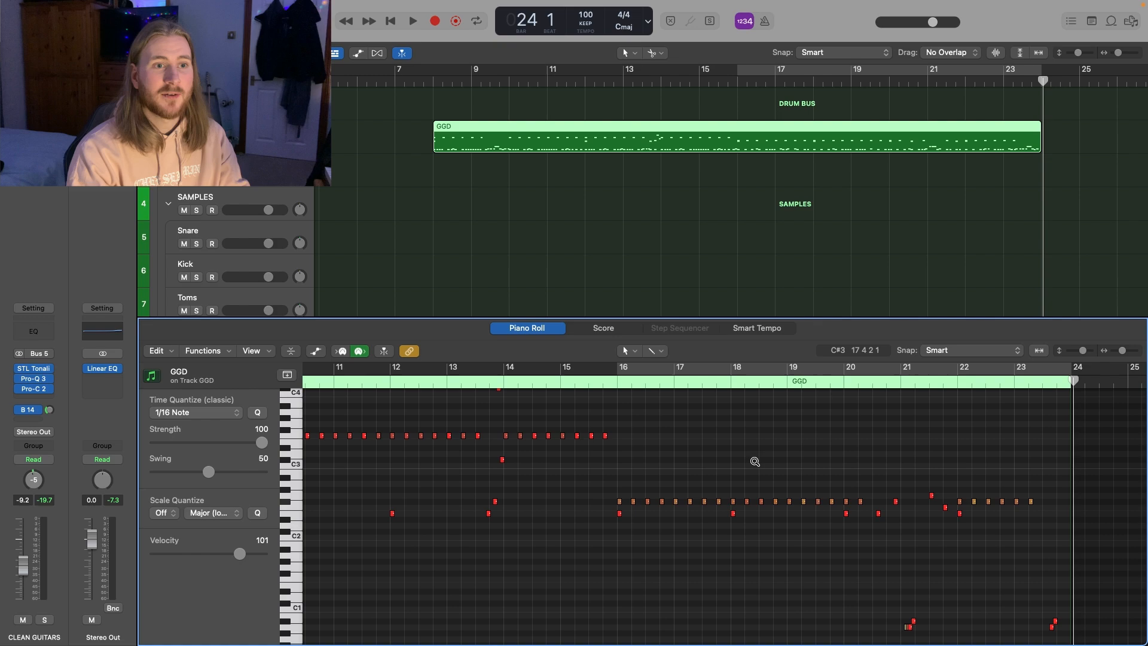
scroll(689, 462, "left", 3)
scroll(688, 462, "up", 5)
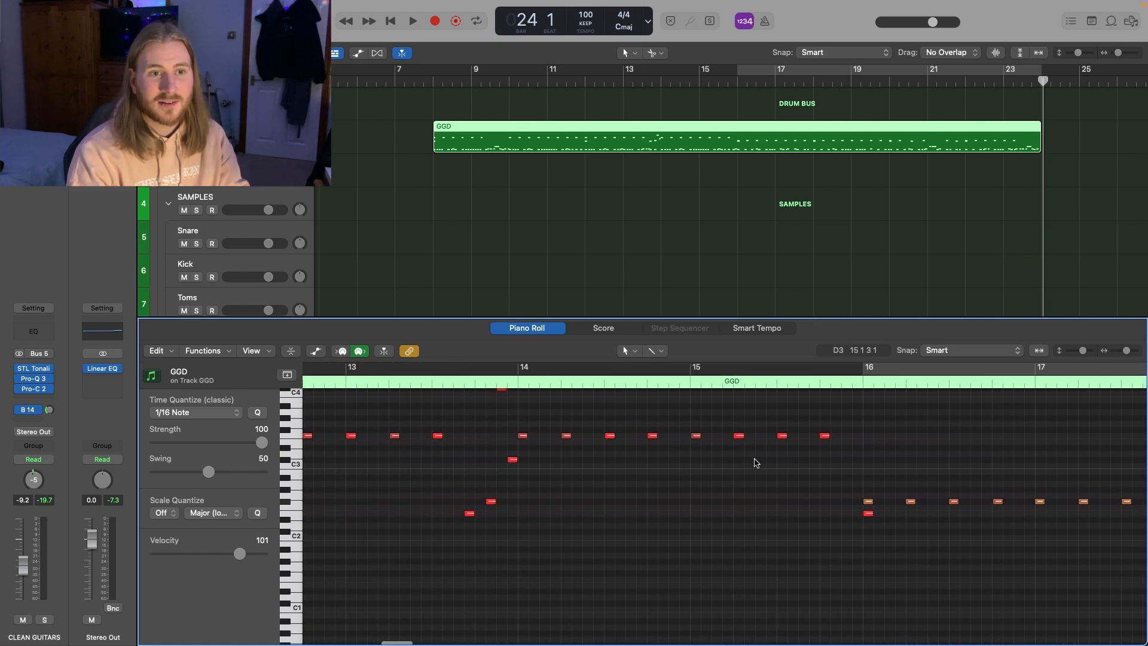
scroll(802, 470, "up", 3)
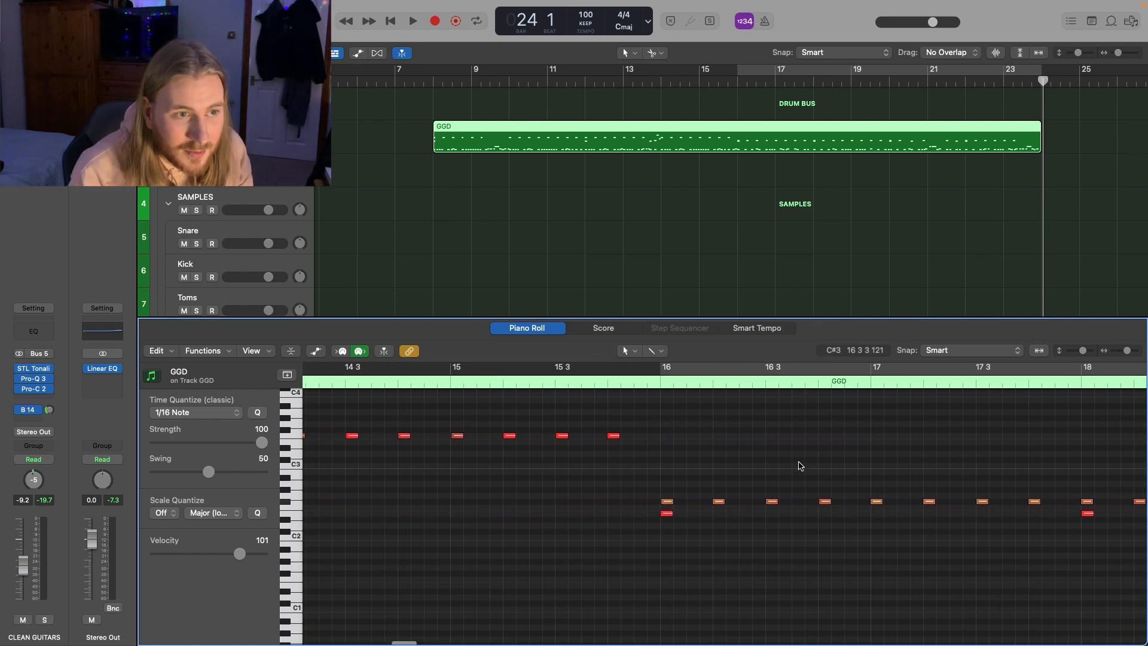
scroll(777, 460, "down", 4)
scroll(747, 445, "left", 3)
scroll(746, 442, "left", 1)
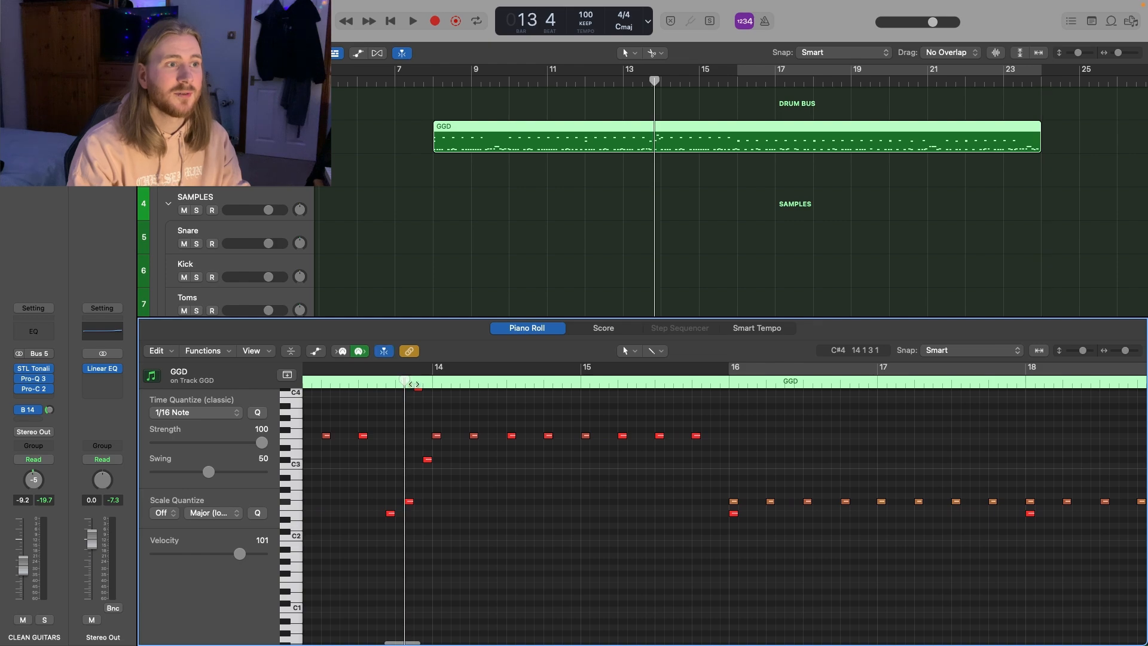
- Play back the humanized section from bar 16 and follow the notes
key("space")
left_click(722, 384)
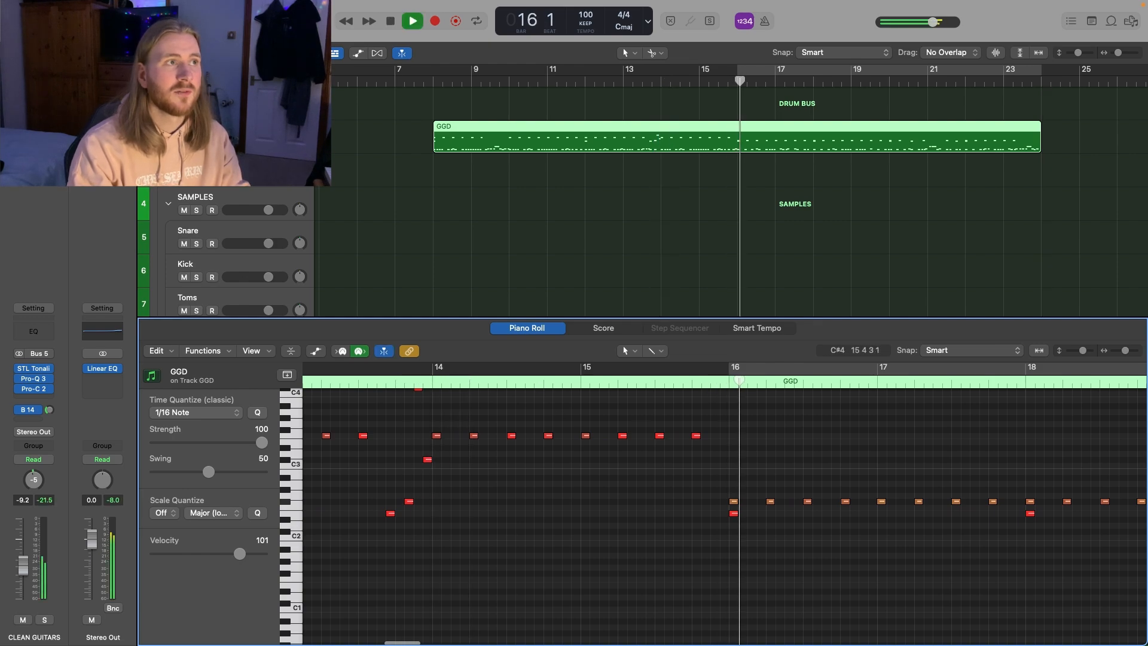
left_click(196, 109)
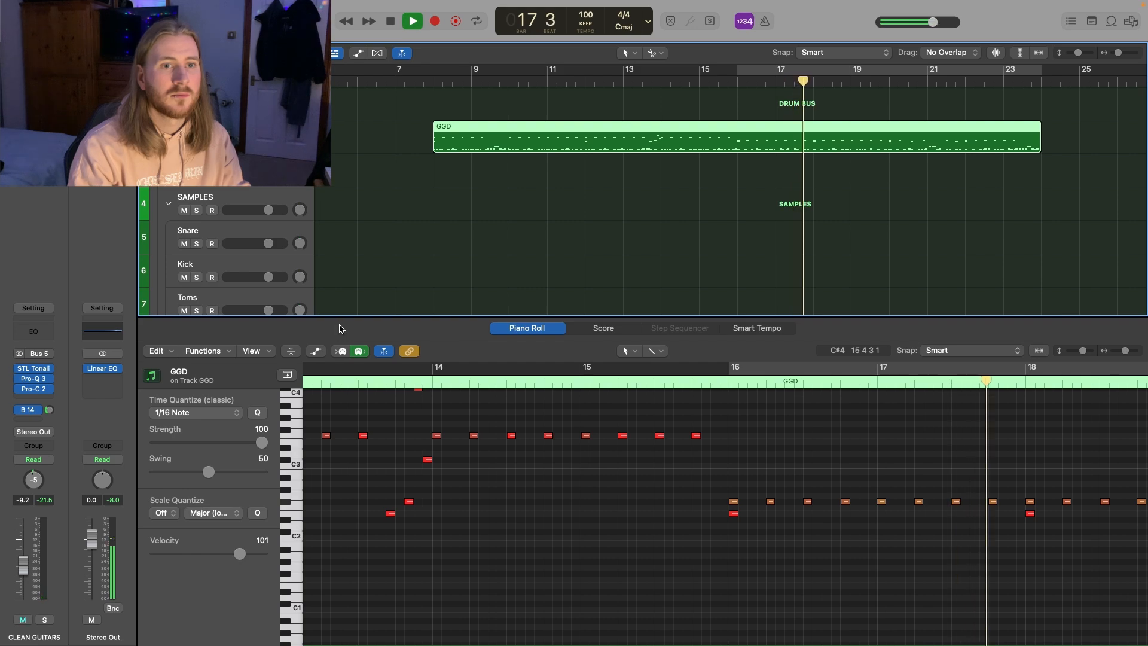
scroll(478, 389, "right", 3)
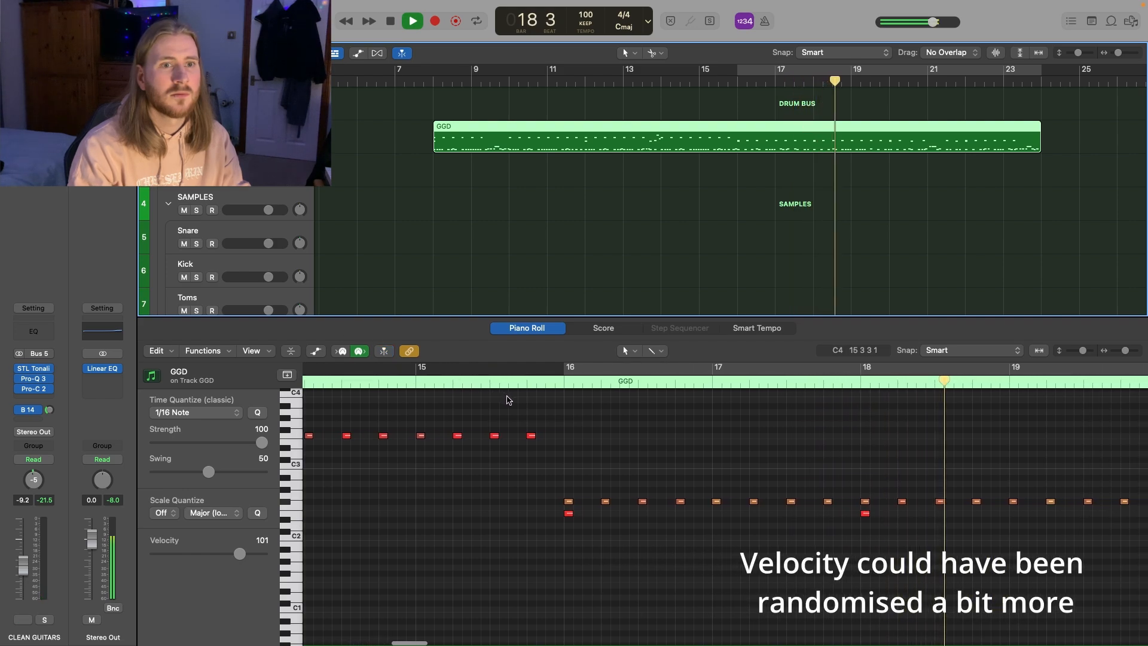
scroll(505, 398, "right", 4)
scroll(519, 401, "right", 2)
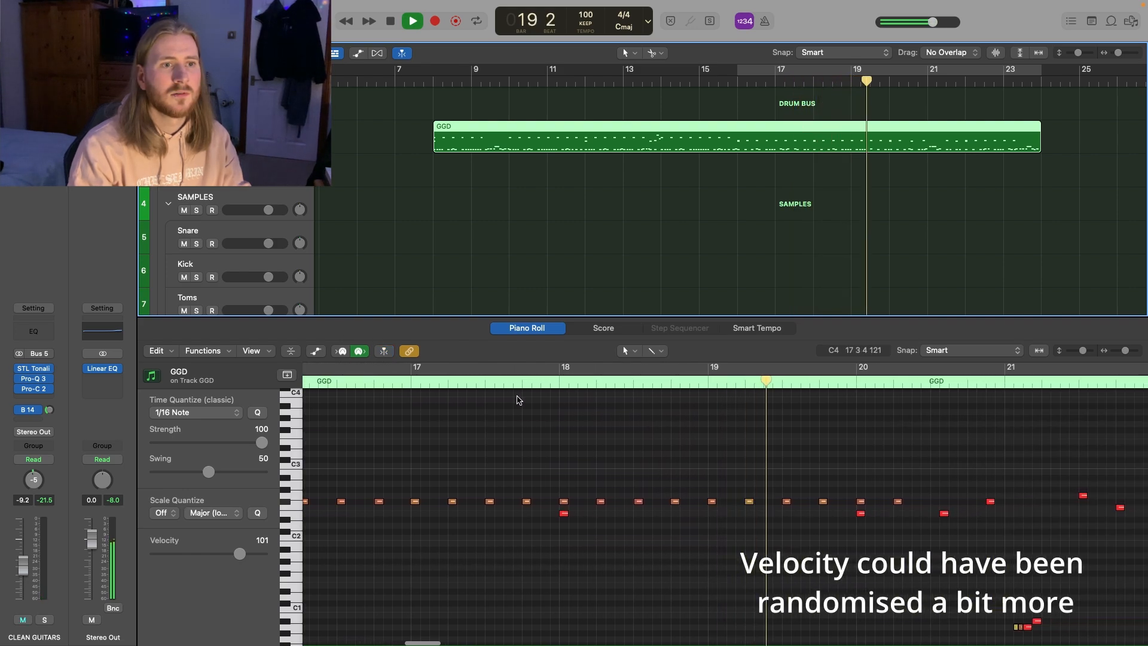
key("space")
scroll(575, 446, "left", 10)
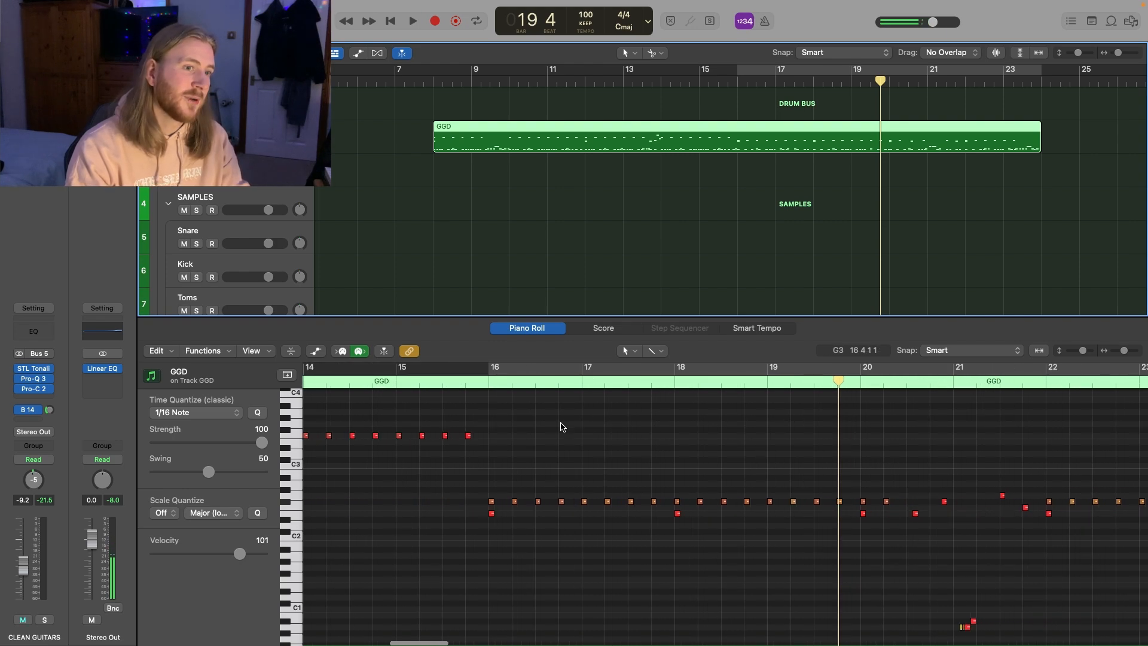
scroll(558, 435, "down", 6)
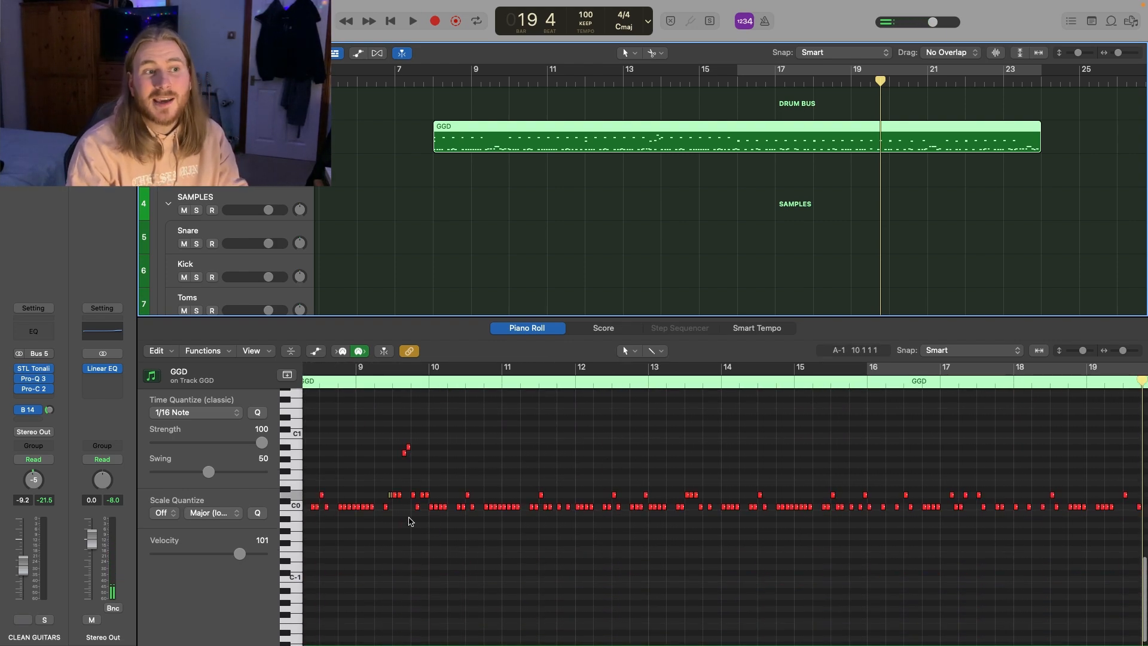
scroll(411, 500, "left", 6)
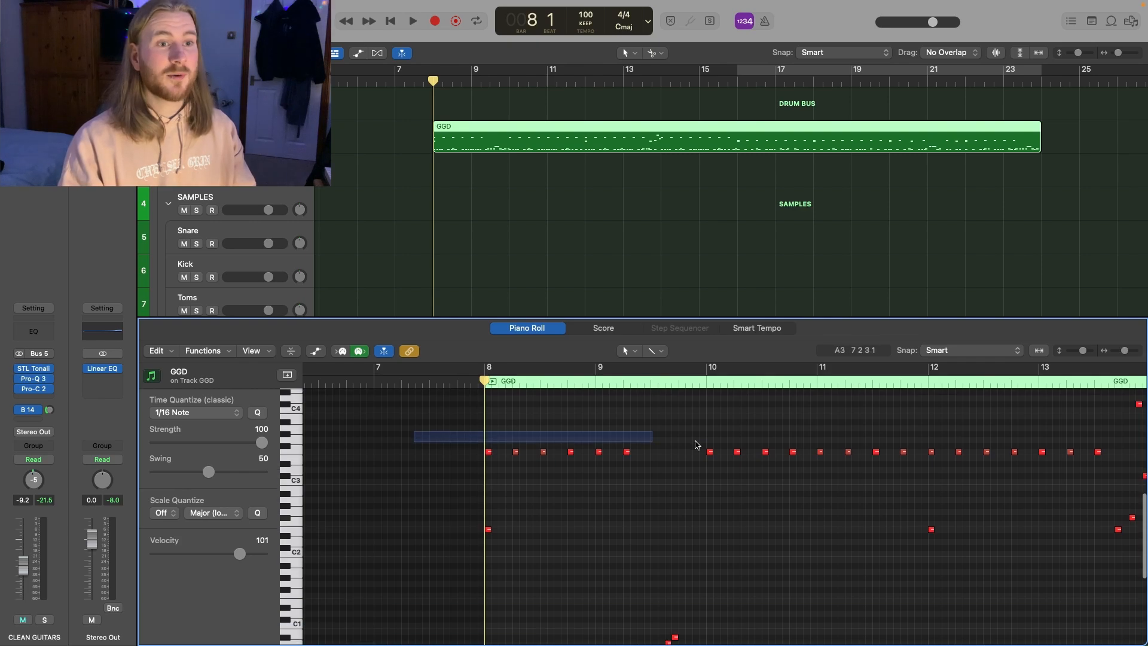
- Create an empty MIDI region at bar 8 on the China track and close the Kontakt instrument window
left_click_drag(697, 445, 1114, 463)
left_click(402, 179)
right_click(449, 173)
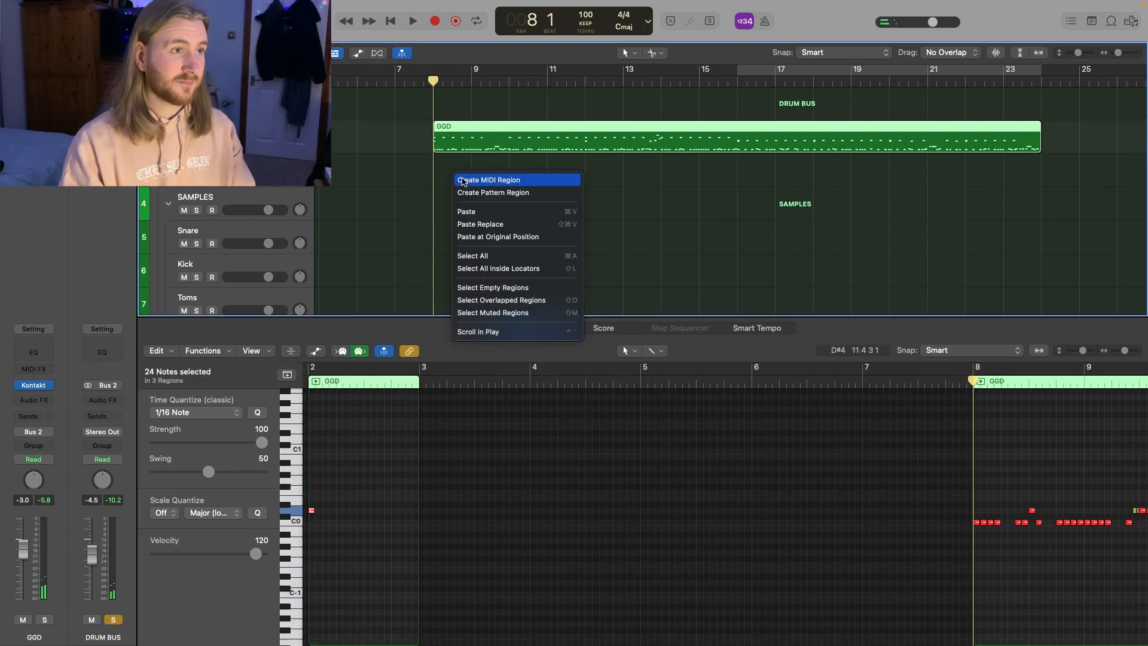
left_click(472, 182)
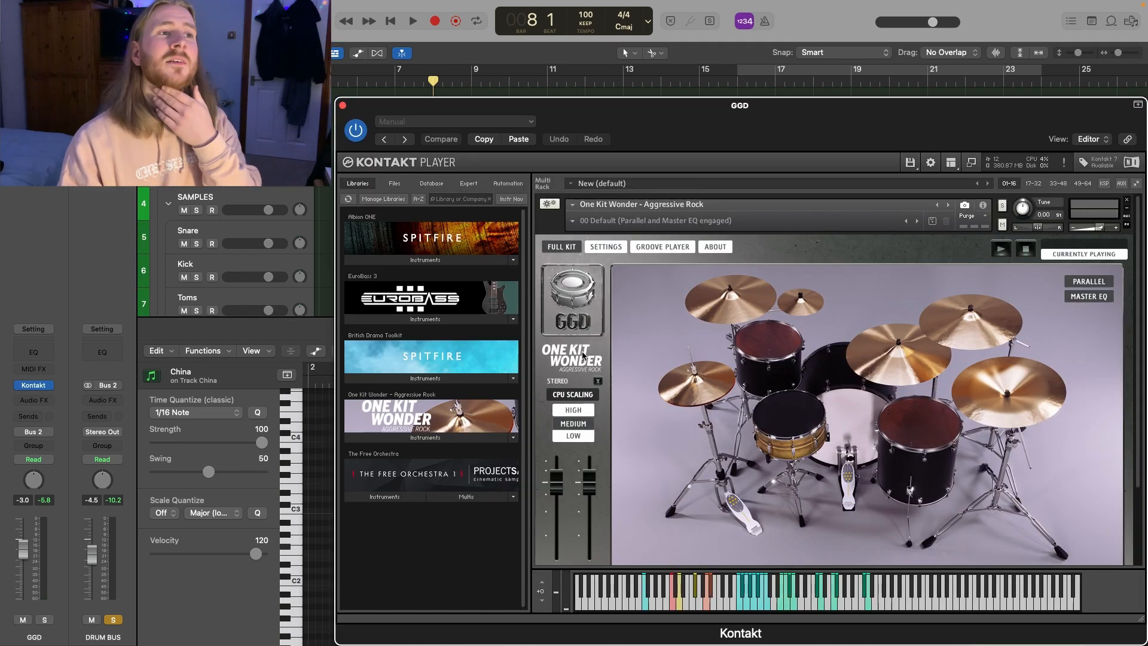
left_click_drag(721, 158, 653, 88)
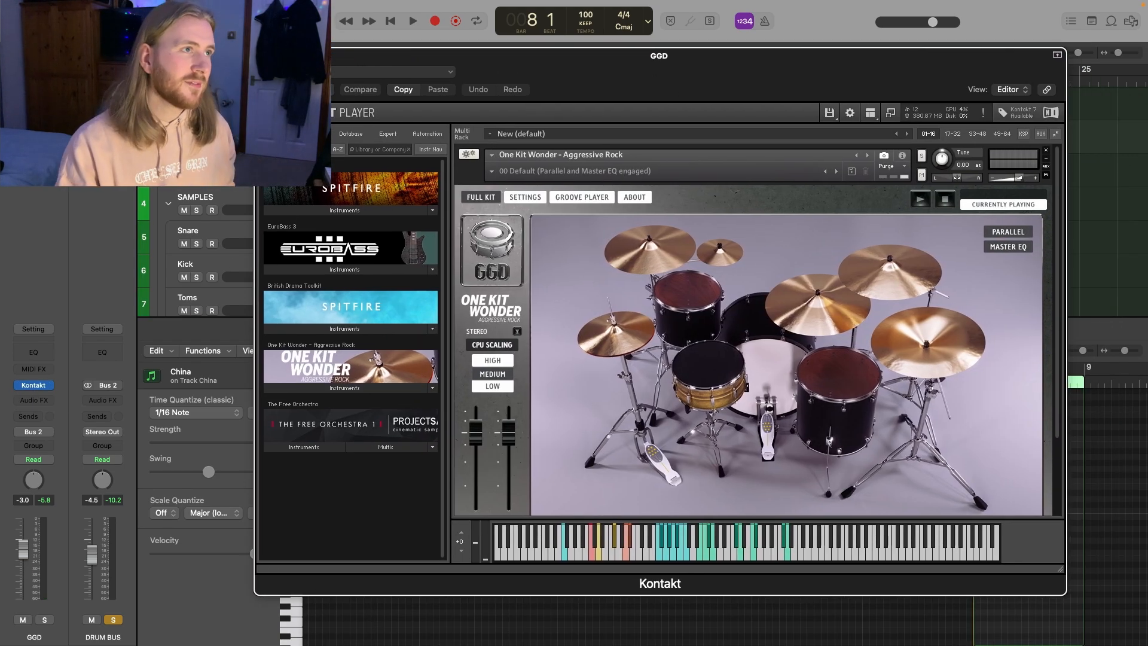
left_click(264, 56)
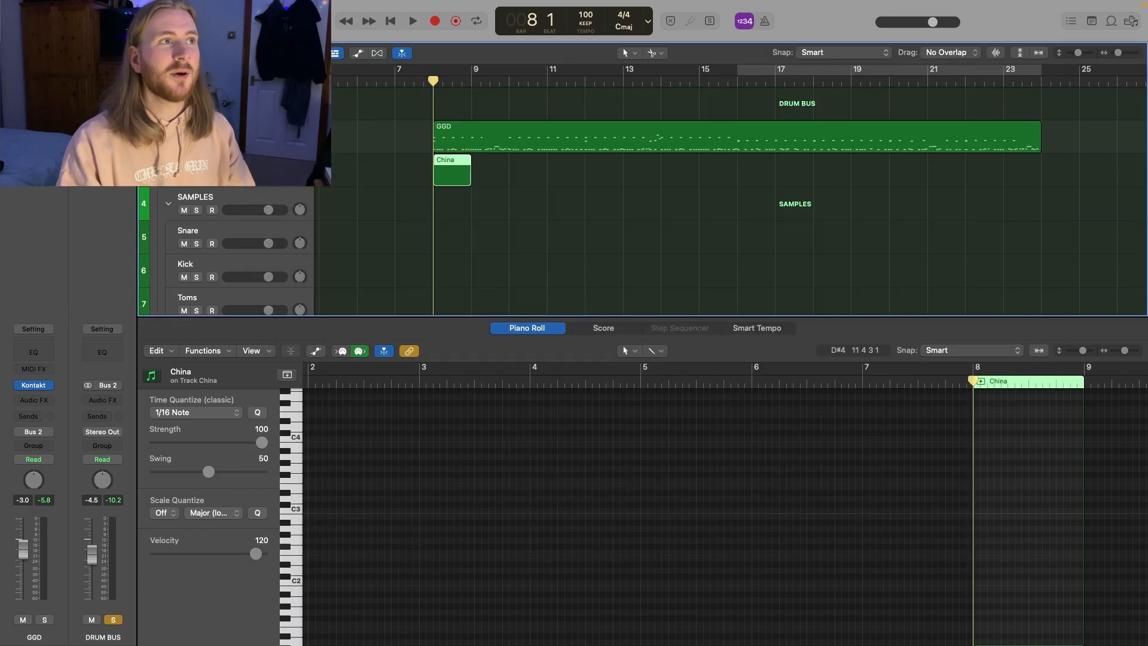
- Move the repeated cymbal notes from bars 8 to 16 of the GGD region into the China region and close the Piano Roll
left_click(448, 136)
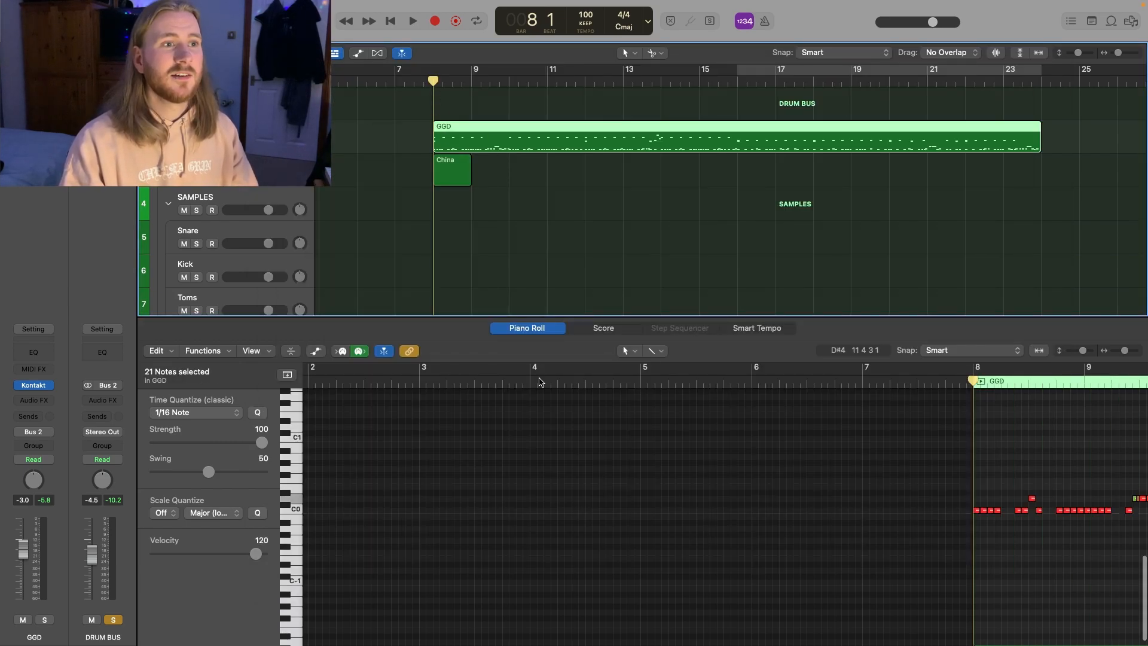
scroll(687, 431, "right", 5)
scroll(688, 431, "down", 2)
scroll(688, 431, "right", 3)
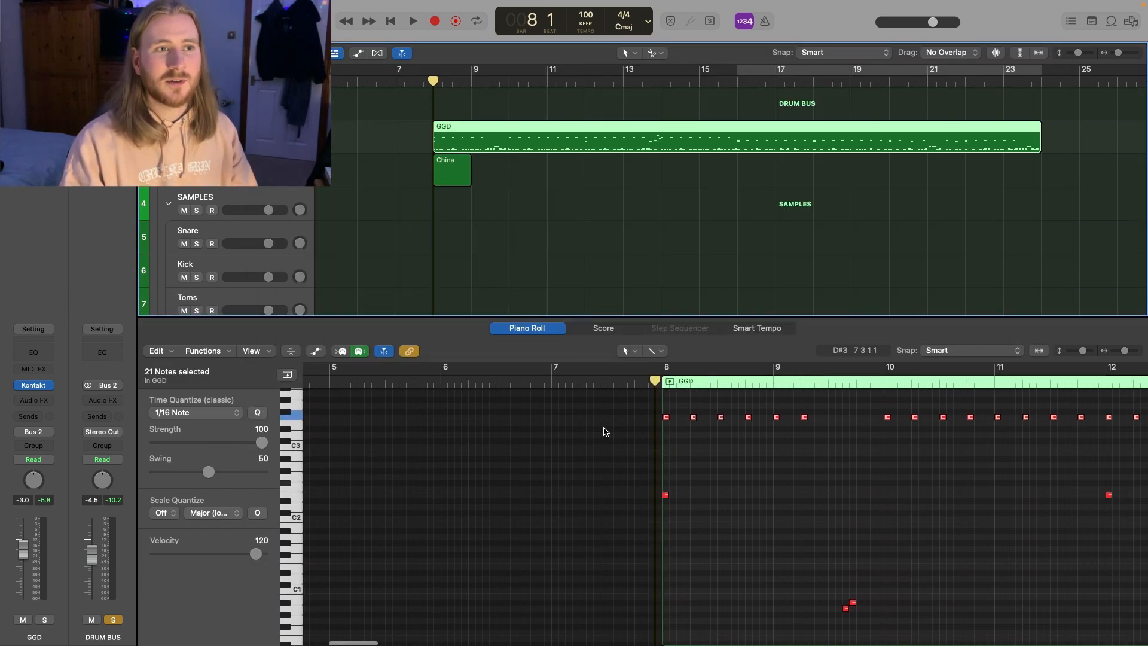
left_click_drag(488, 423, 1038, 405)
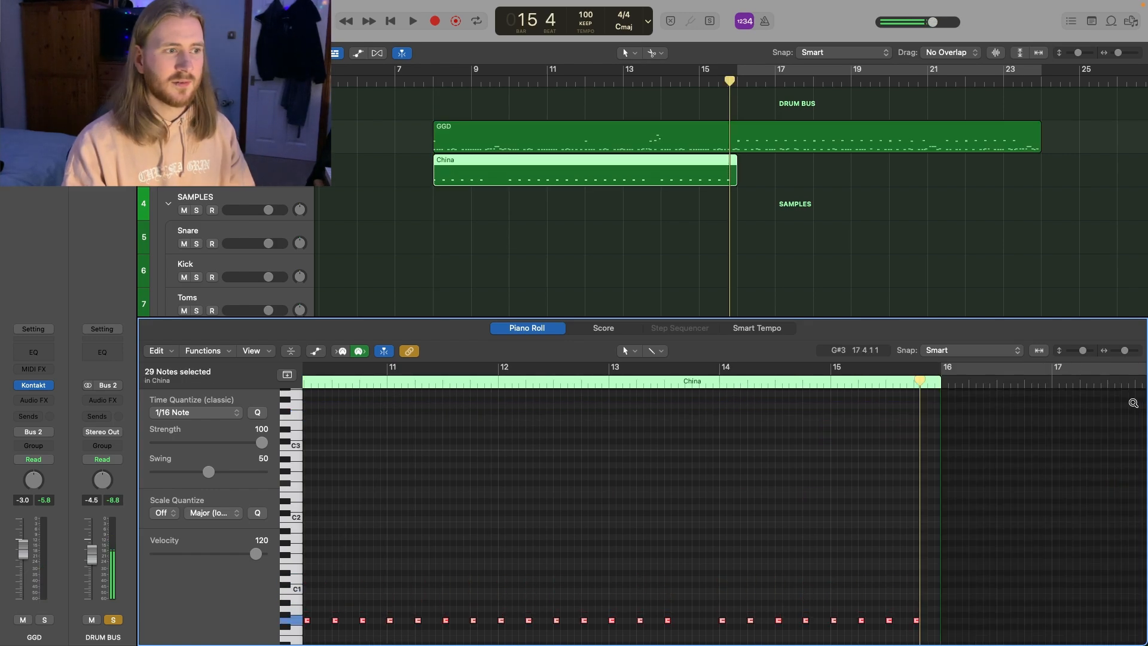
key("p")
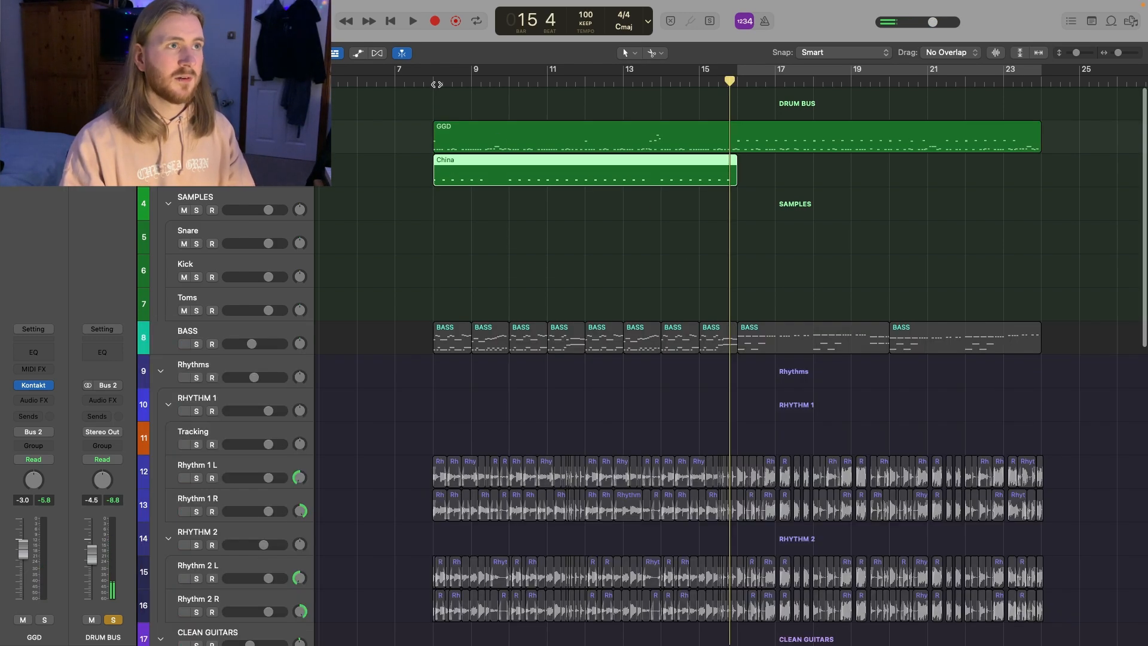
- Play the arrangement from bar 7 and select the Snare track in the Samples folder
left_click(433, 83)
key("space")
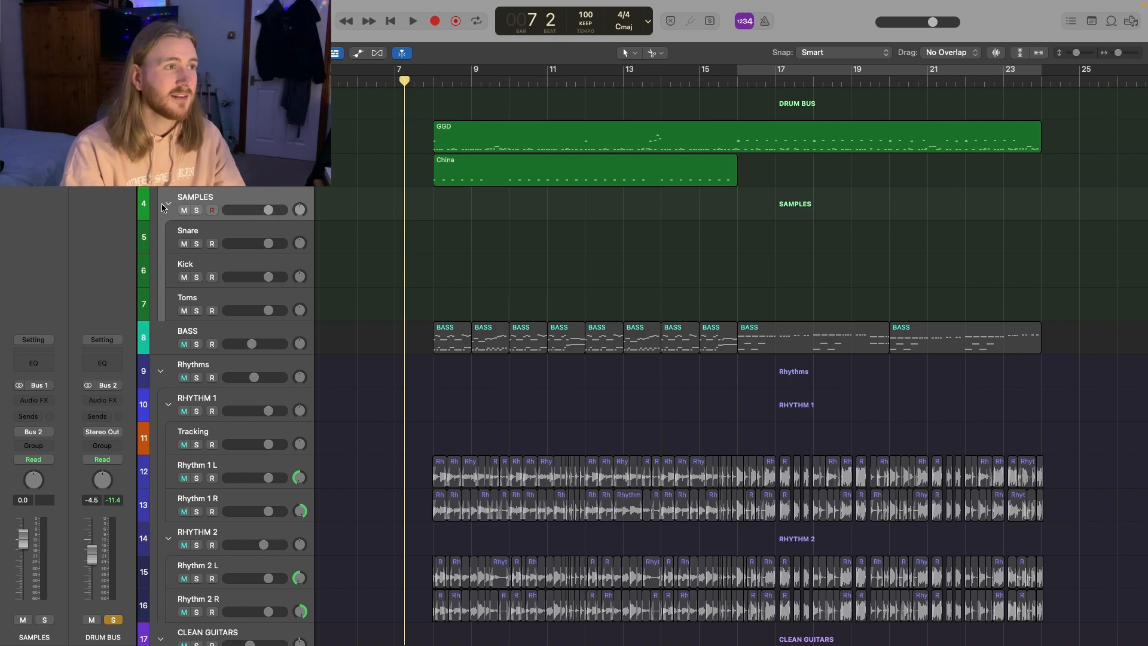
left_click(232, 232)
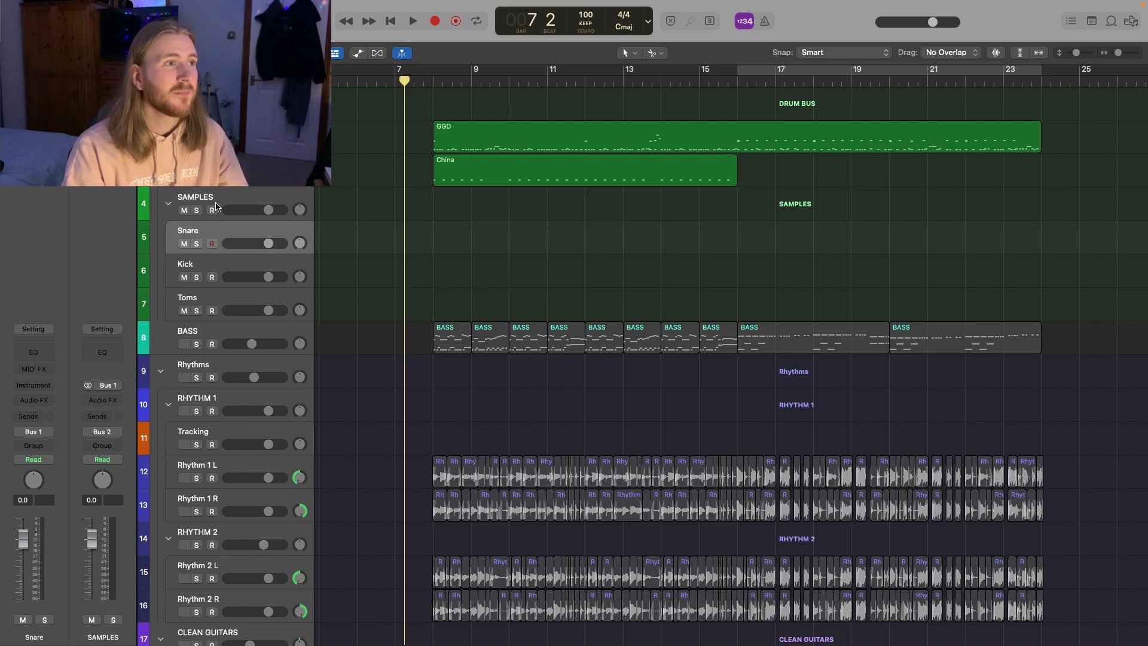
left_click(217, 199)
left_click(226, 233)
left_click(216, 200)
left_click(218, 229)
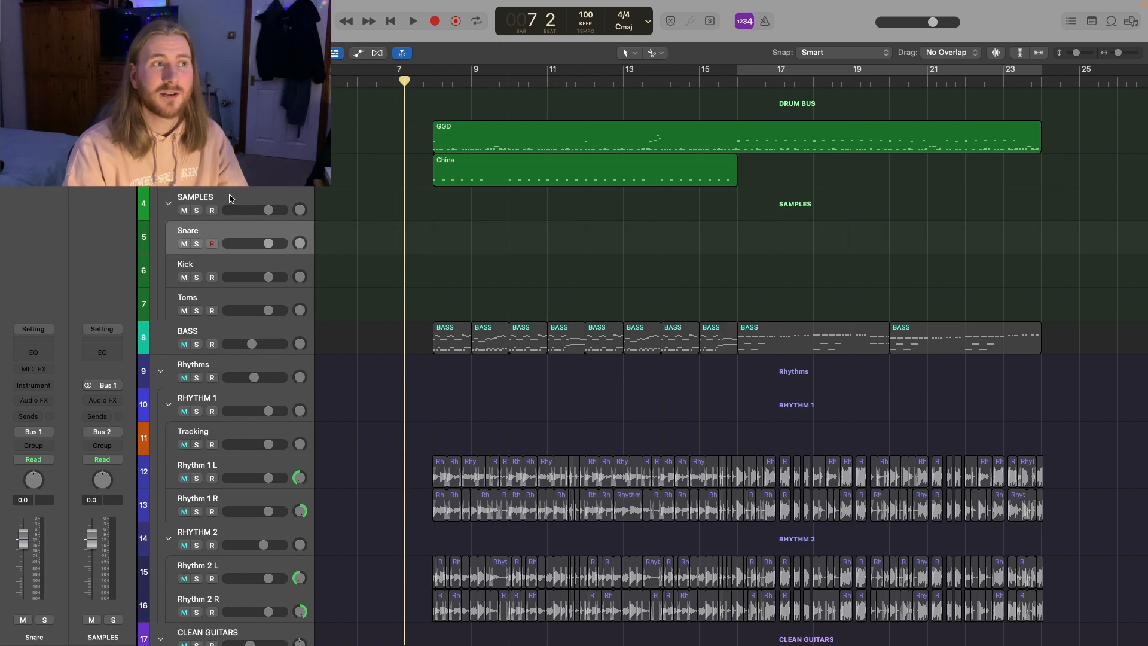
- Load a stereo Sampler (Multi-Sample) instrument onto the Toms track in the Samples folder
left_click(231, 199)
left_click(234, 229)
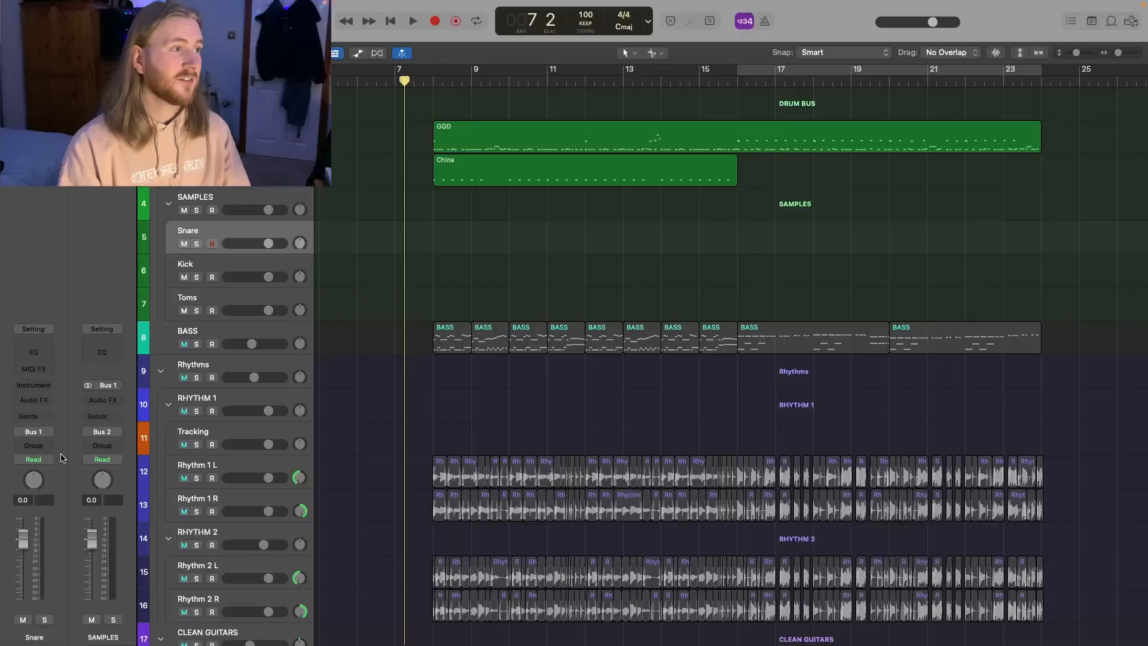
left_click(34, 386)
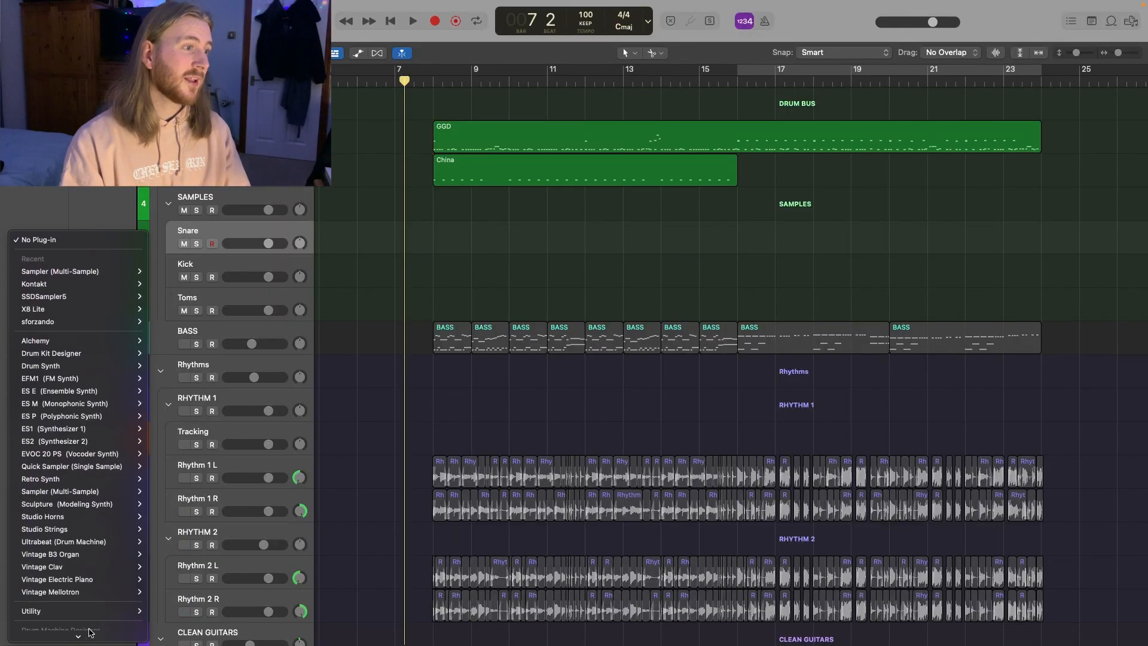
mouse_move(90, 622)
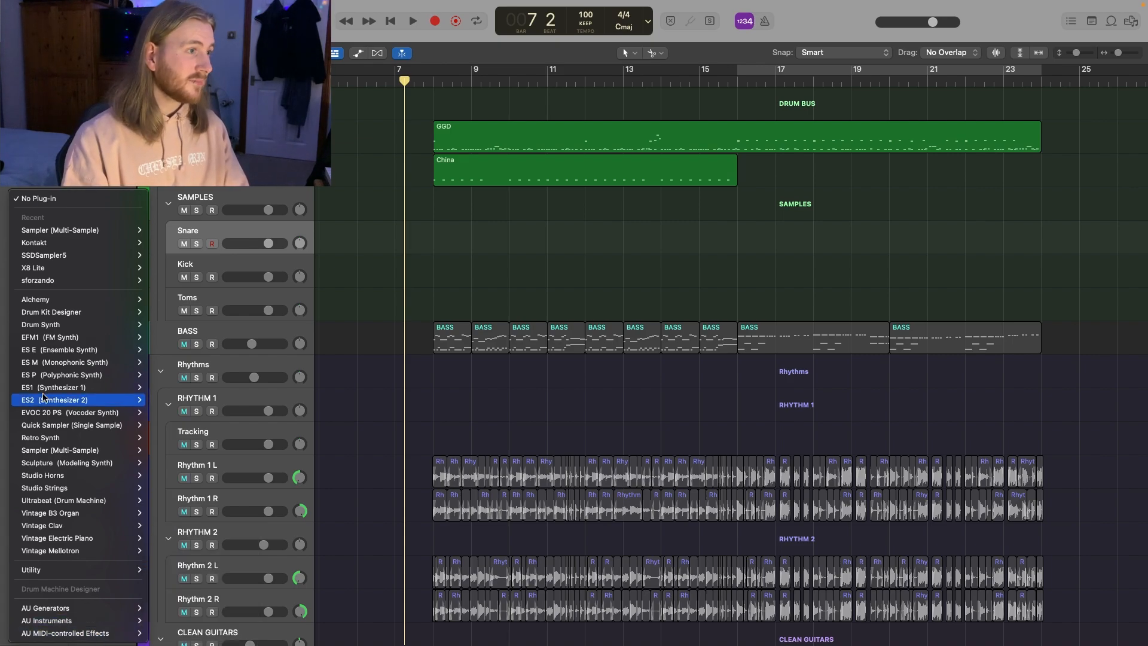
mouse_move(90, 453)
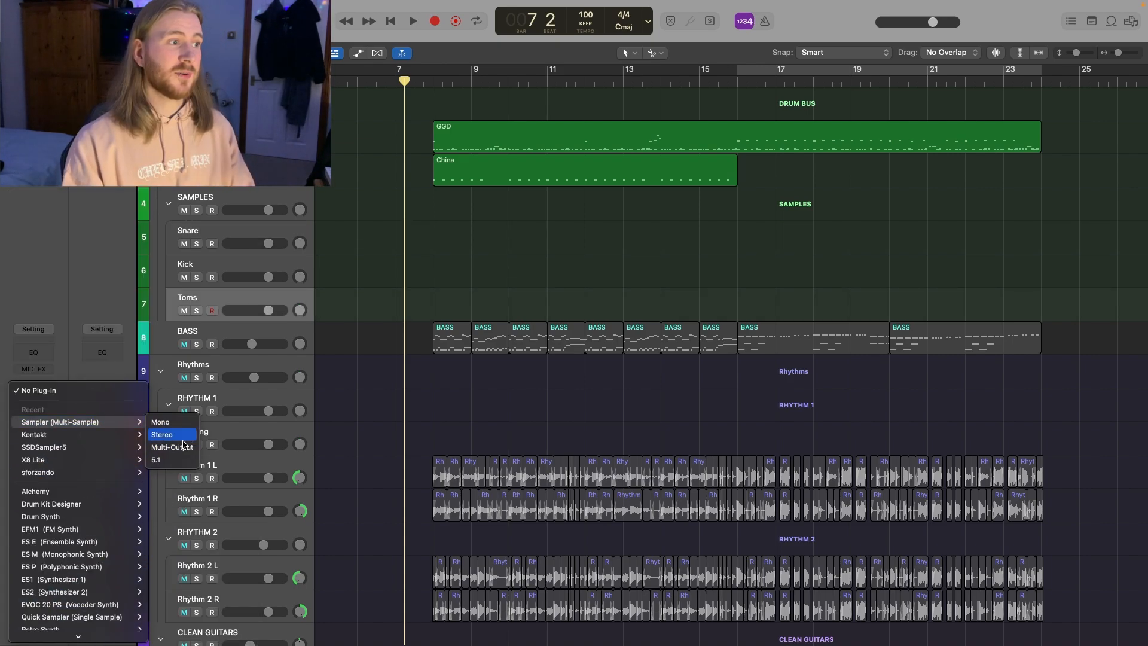
mouse_move(75, 636)
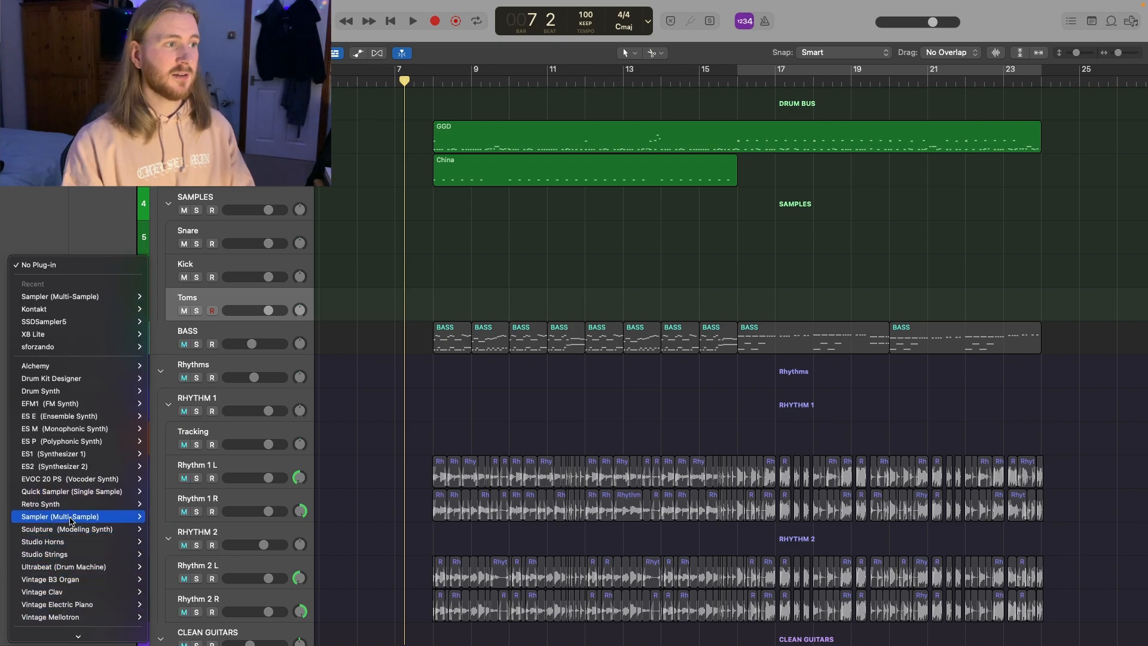
mouse_move(71, 520)
left_click(171, 529)
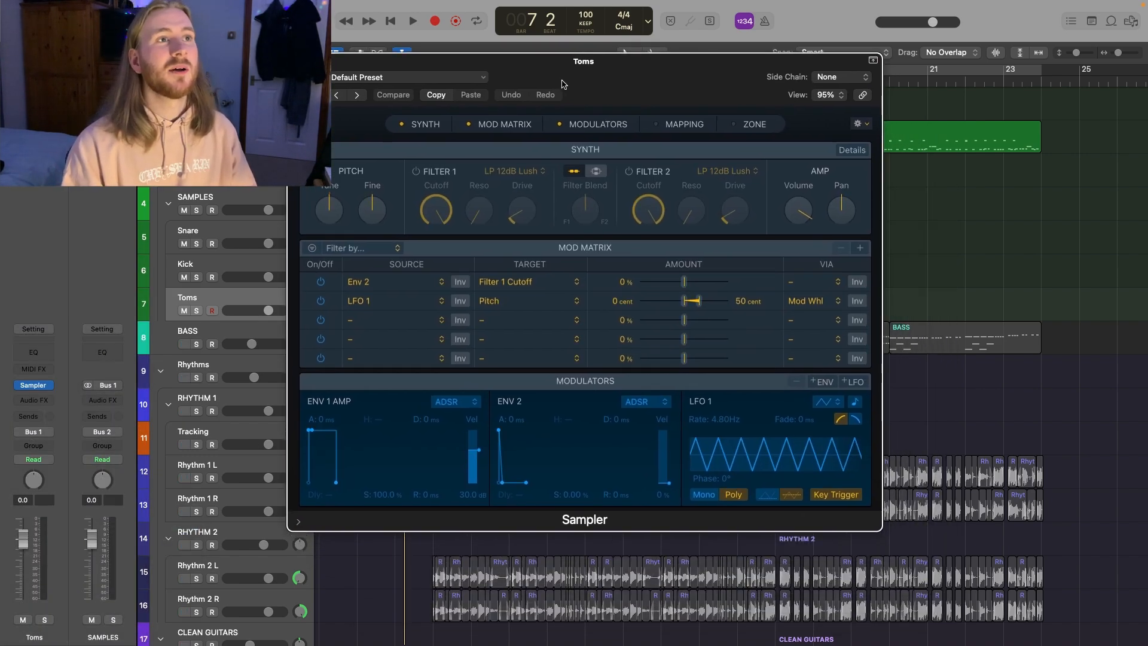
- Open the Sampler's Mapping view and bring the Drum Samples folder in Finder alongside the Sampler window
left_click(665, 117)
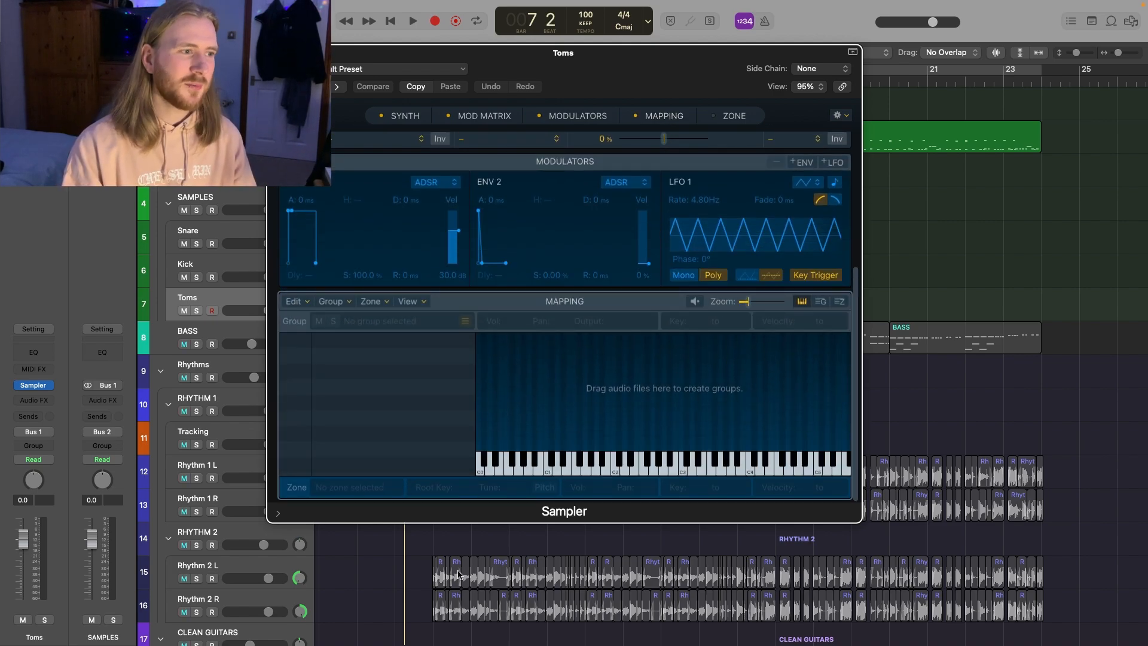
left_click(913, 296)
key("ctrl+super+f")
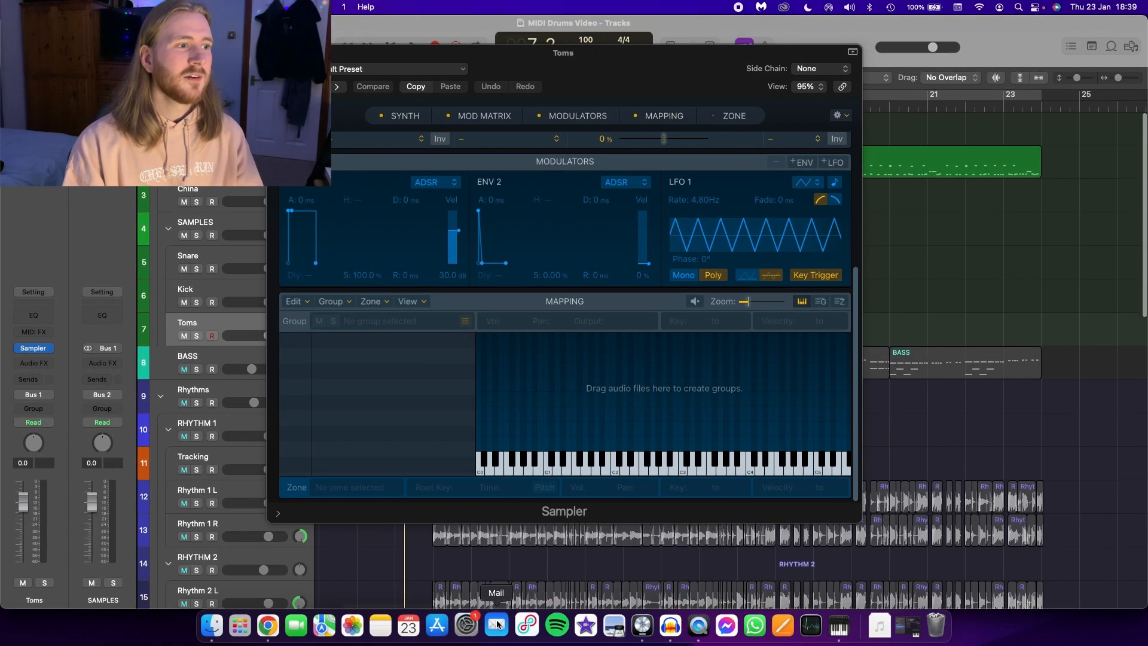
left_click(216, 625)
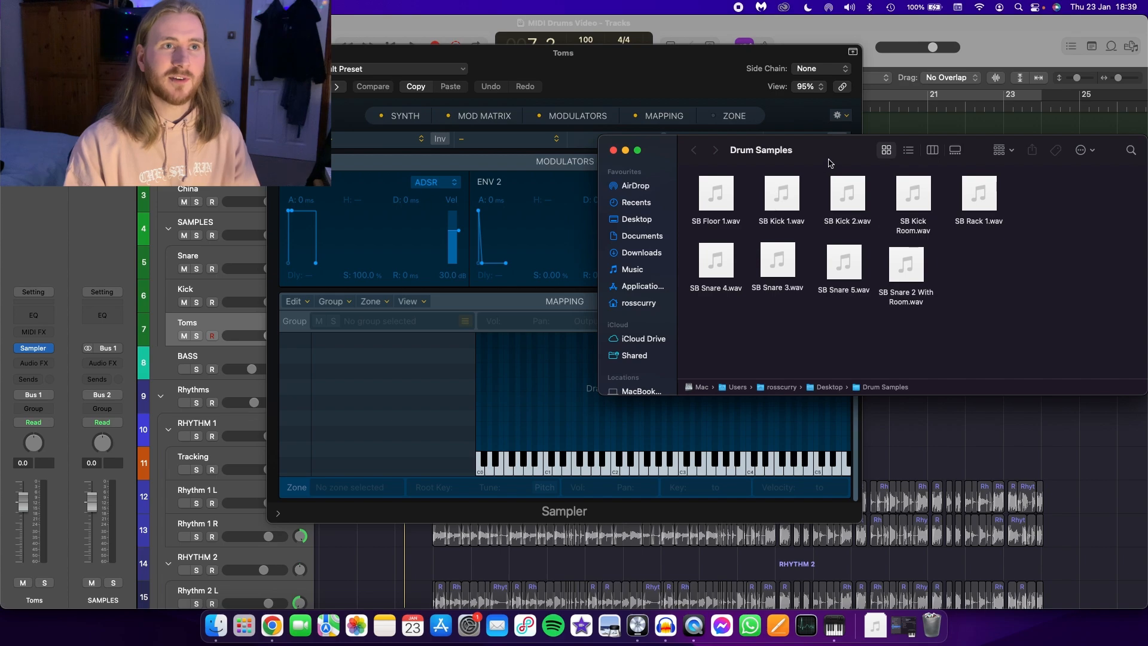
left_click_drag(829, 160, 874, 144)
left_click_drag(612, 73, 406, 59)
mouse_move(890, 136)
left_mouse_down()
mouse_move(846, 126)
mouse_move(902, 115)
mouse_move(878, 119)
left_mouse_up()
scroll(453, 389, "right", 3)
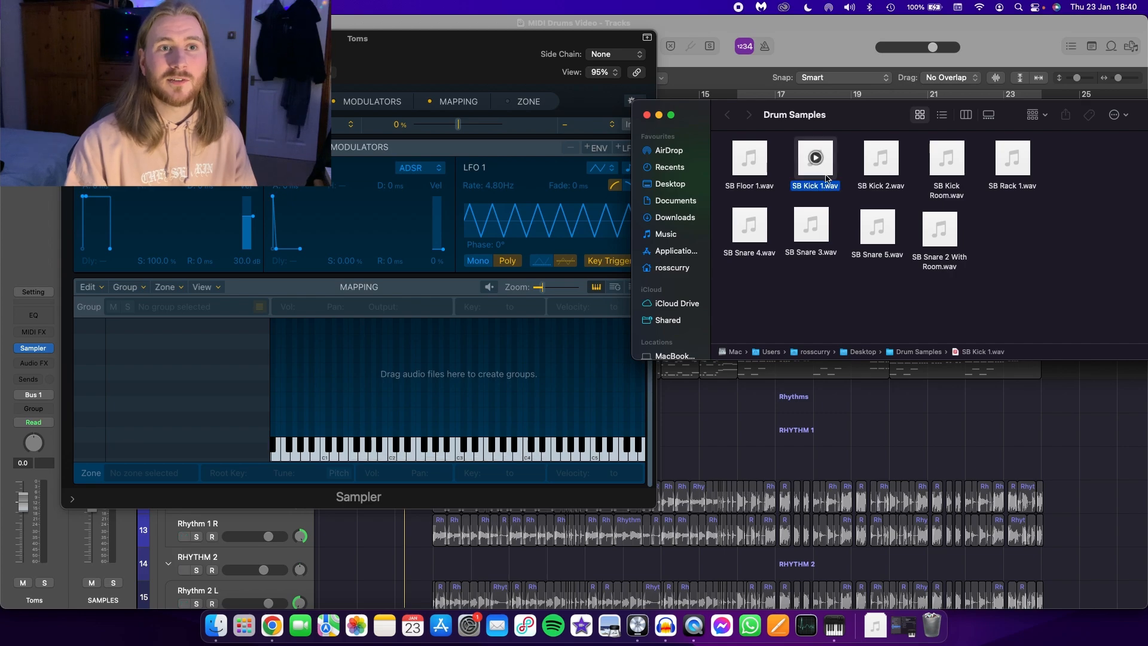
- Drag the SB Kick 1 and SB Kick Room samples into the Sampler mapping as new zones
left_click_drag(821, 176, 344, 417)
left_click_drag(947, 160, 372, 390)
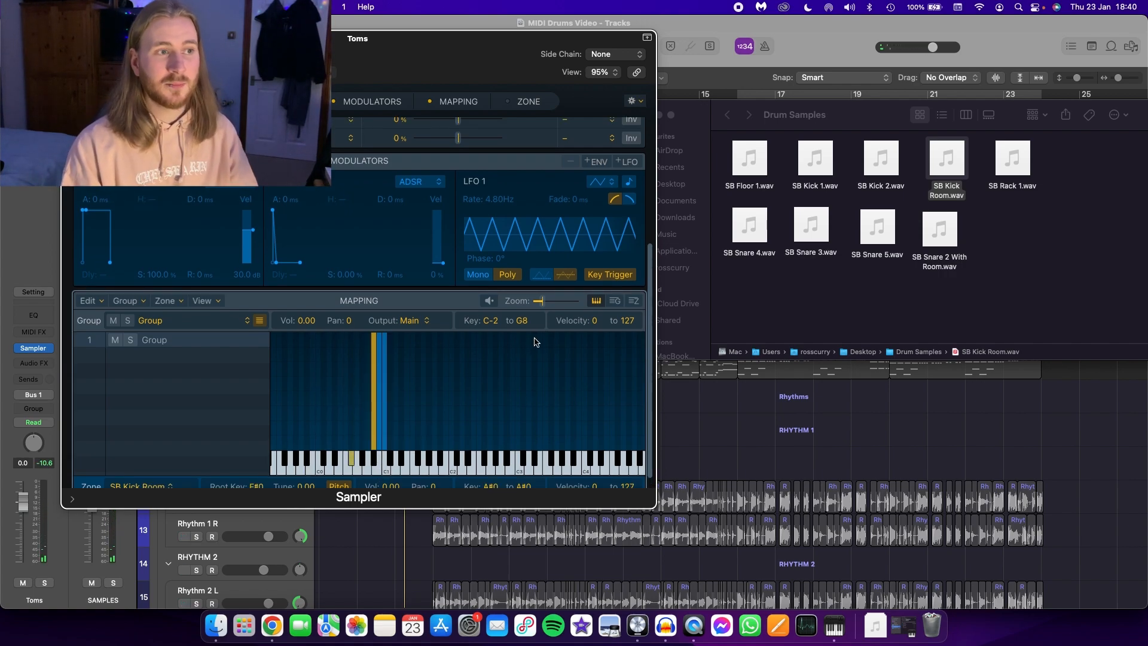
left_click_drag(874, 115, 889, 85)
mouse_move(771, 210)
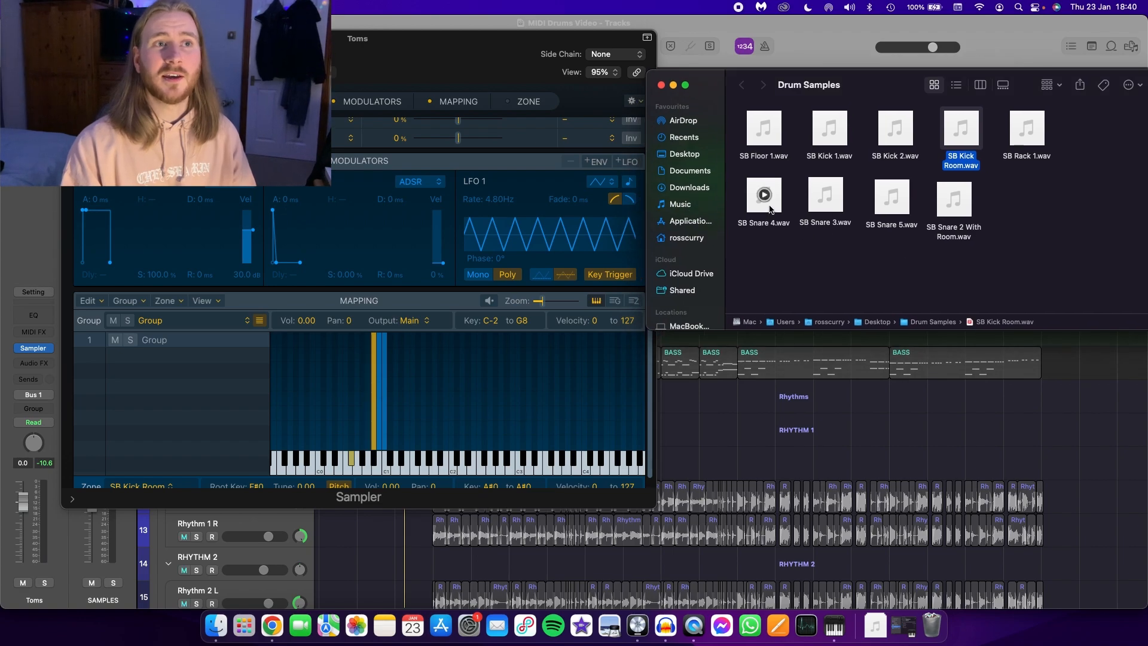
- Drag the SB Snare 4, Snare 3, Snare 5 and Snare 2 With Room samples into the mapping
left_click_drag(764, 197, 397, 412)
left_click_drag(416, 412, 399, 410)
left_click_drag(826, 196, 410, 401)
left_click(397, 401)
left_click_drag(892, 199, 422, 394)
left_click_drag(439, 393, 402, 392)
left_click_drag(955, 199, 454, 383)
left_click_drag(453, 384, 390, 388)
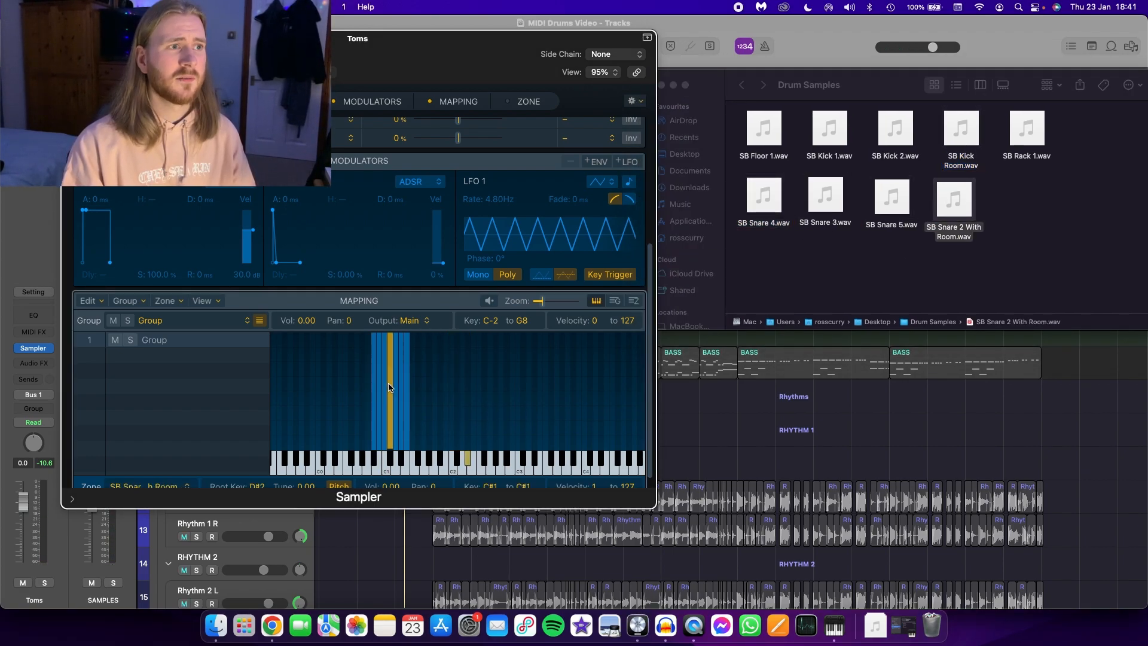
- Drag the SB Floor 1 sample from the Drum Samples folder into the Sampler mapping
left_click(870, 269)
mouse_move(975, 147)
left_click_drag(872, 86, 867, 73)
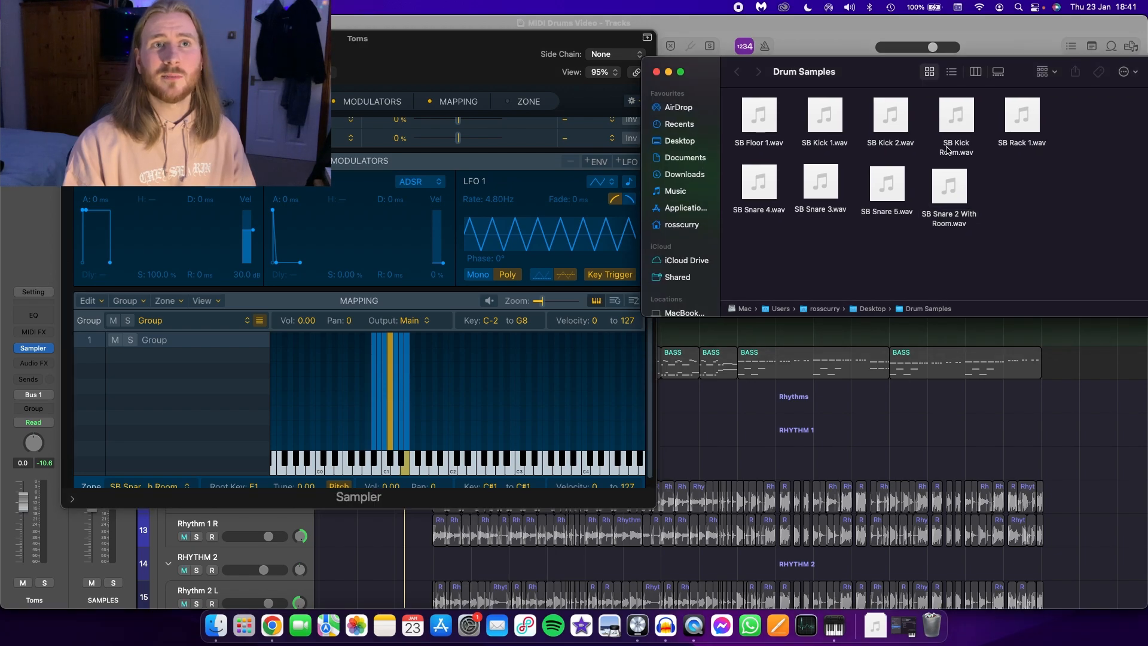
left_click_drag(958, 126, 957, 120)
left_click_drag(764, 119, 422, 442)
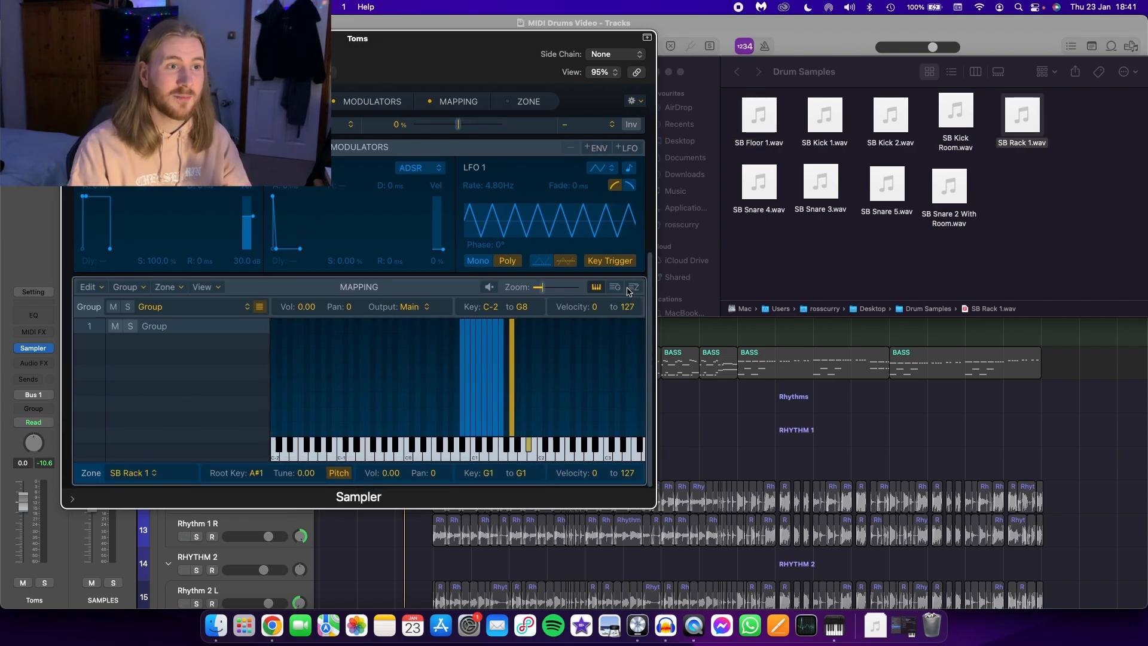
- Switch the mapping to the zone list and review the loaded zones' keys, ranges and settings
left_click(634, 288)
scroll(427, 441, "right", 10)
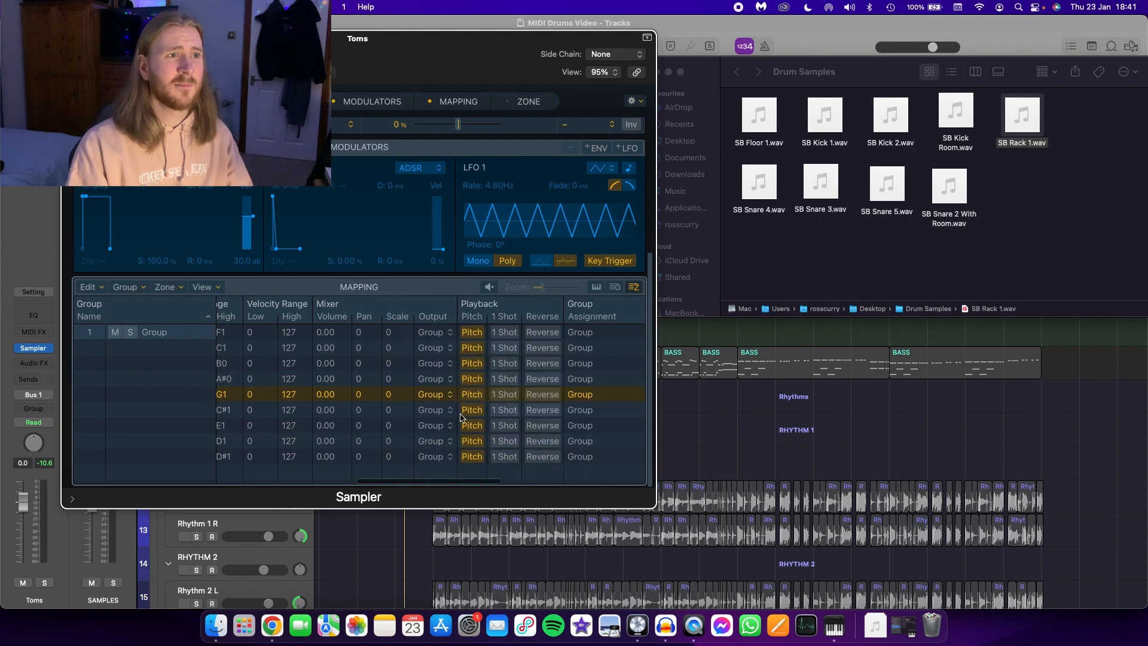
left_click(416, 340)
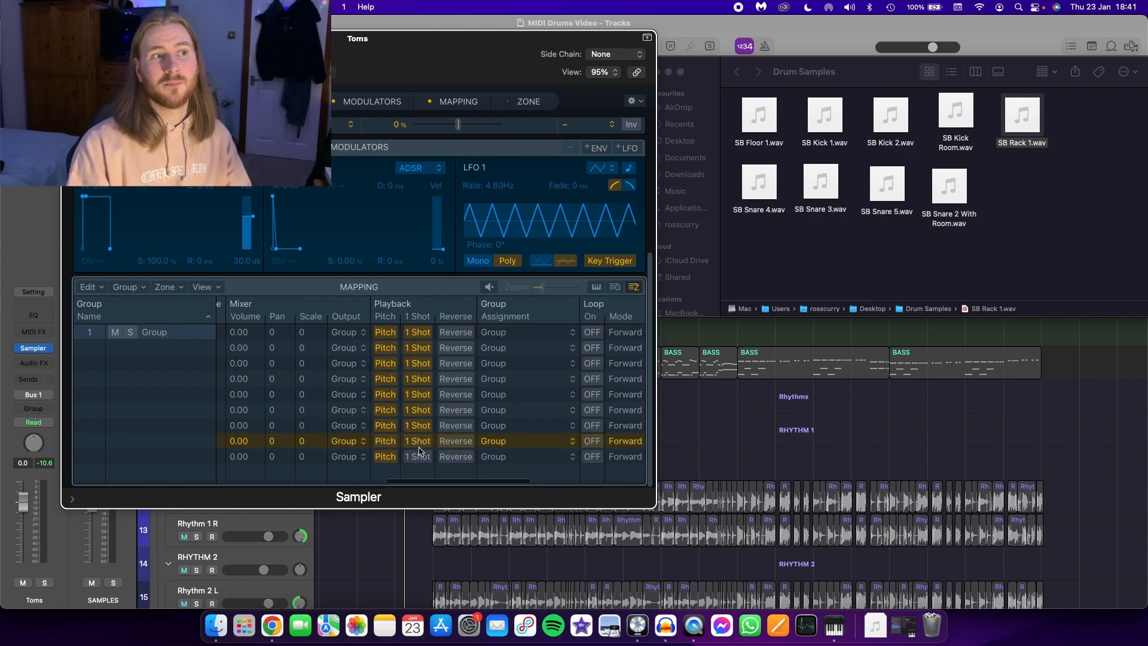
left_click(596, 287)
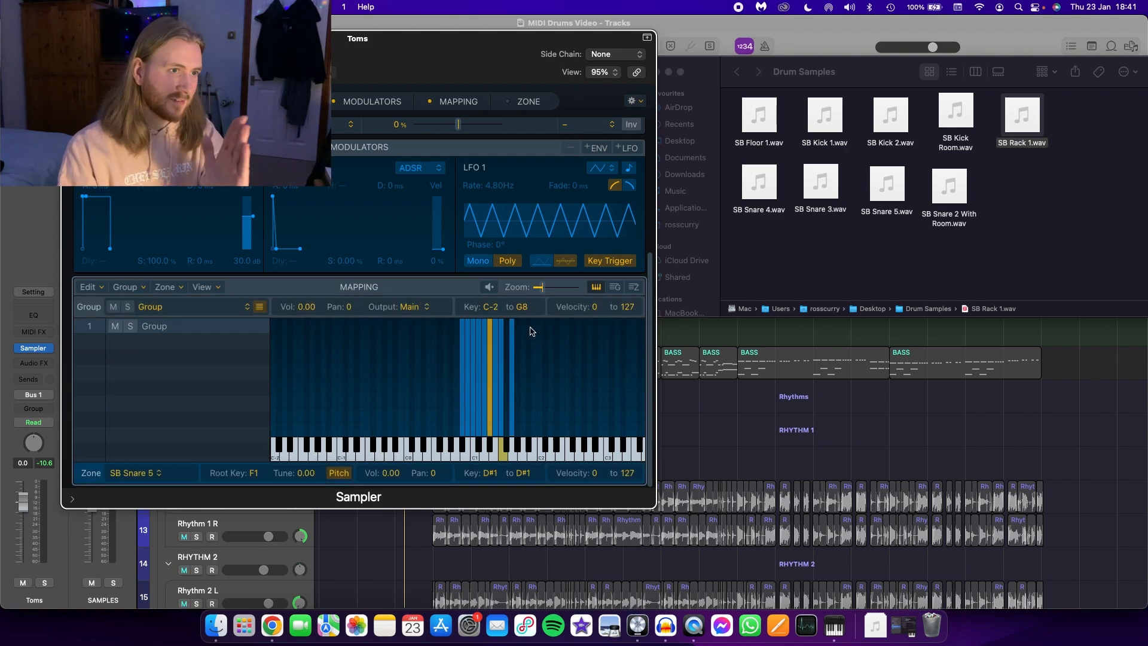
left_click(632, 288)
scroll(419, 341, "right", 5)
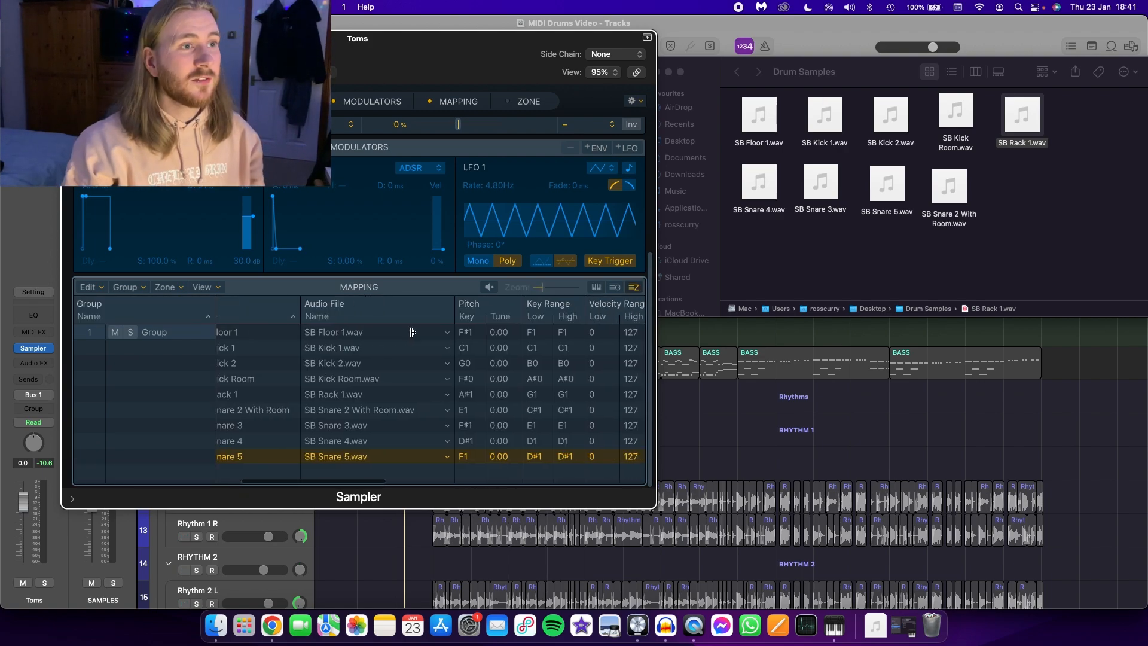
scroll(426, 343, "right", 4)
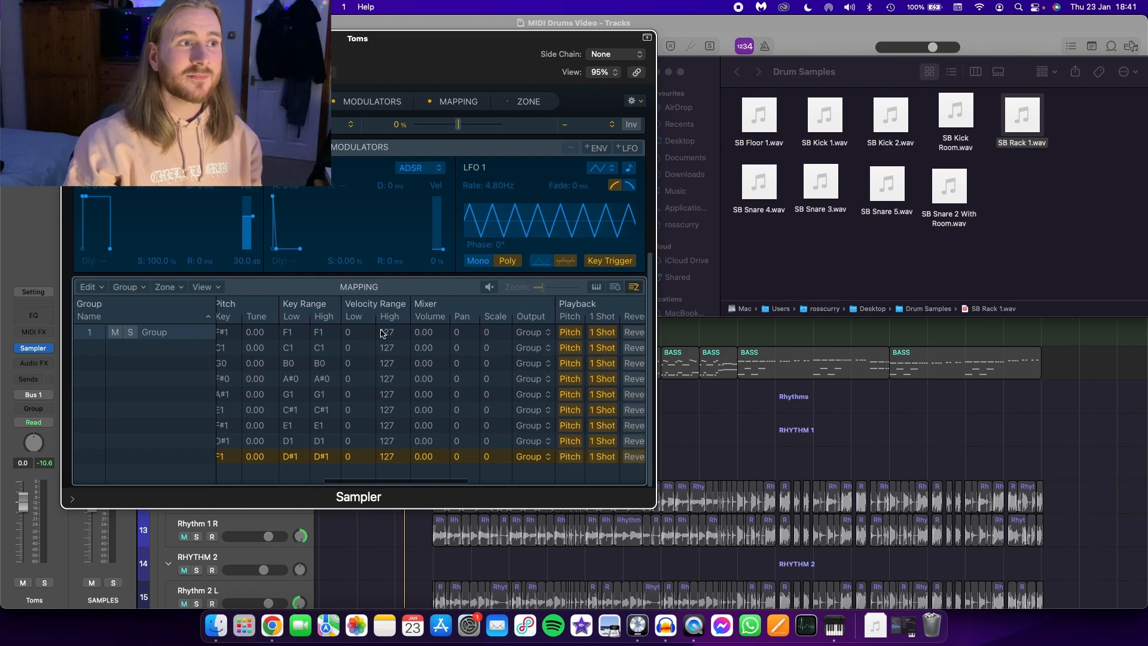
scroll(419, 332, "left", 10)
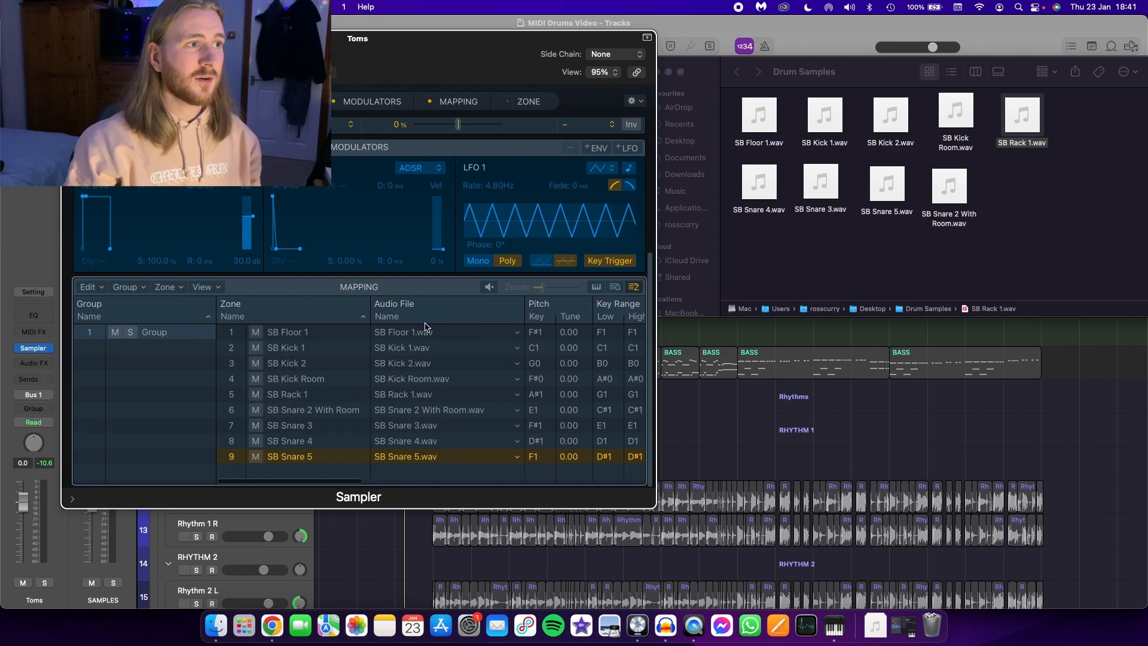
scroll(418, 329, "right", 12)
- Pan the SB Floor 1 zone to about 33
left_click_drag(386, 335, 388, 319)
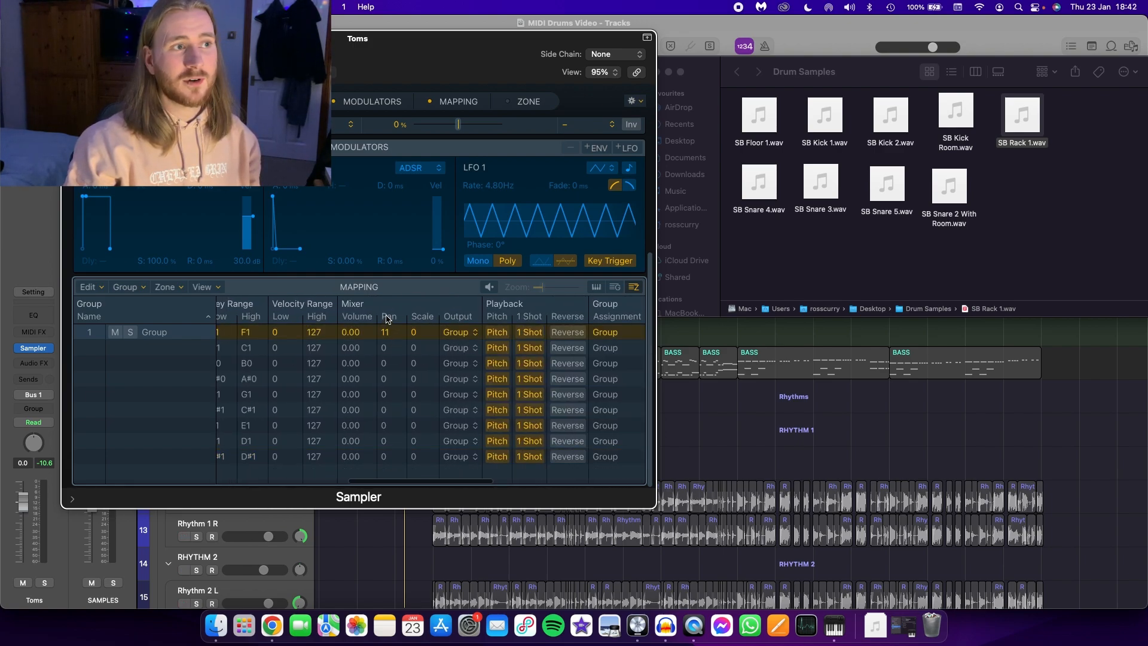
scroll(472, 334, "left", 3)
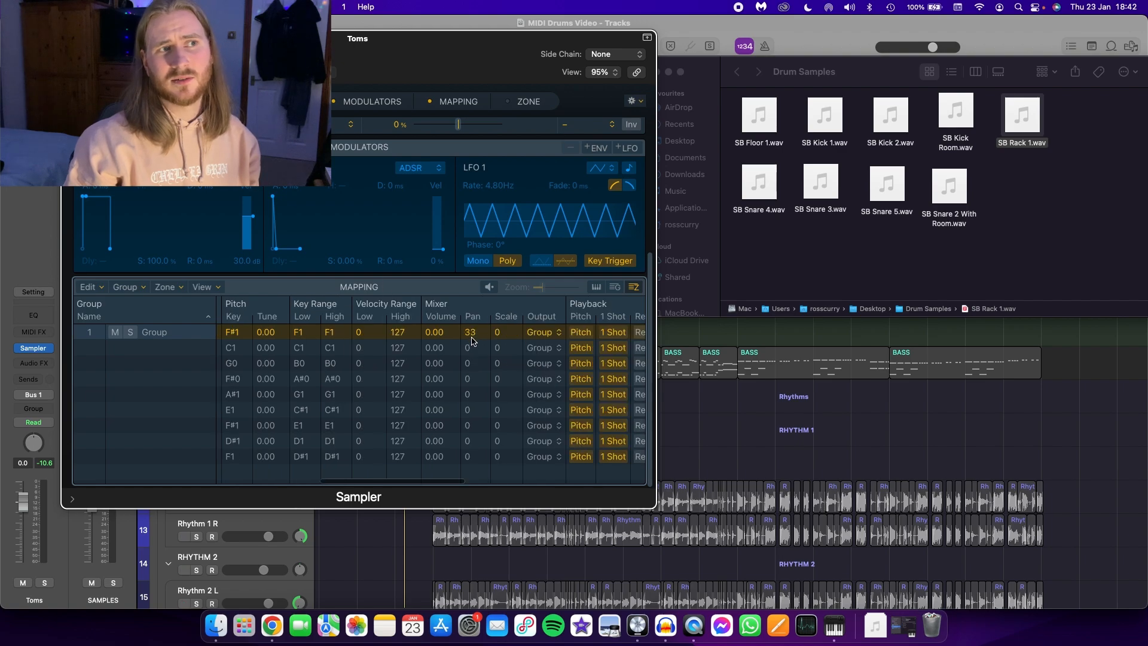
scroll(472, 346, "left", 10)
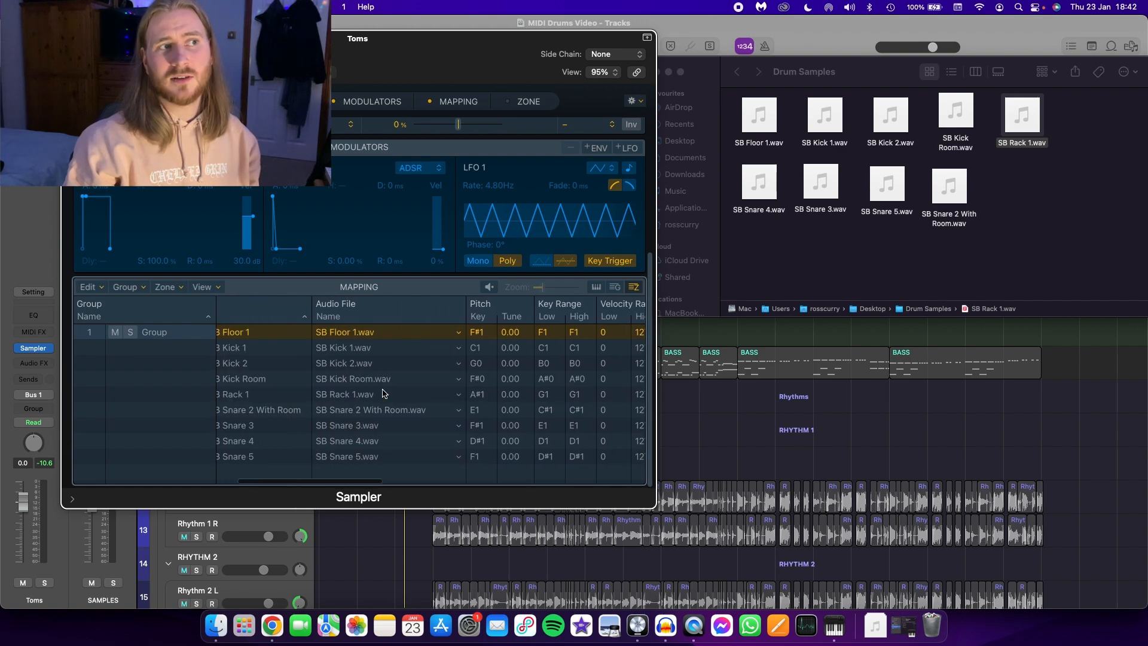
right_click(412, 394)
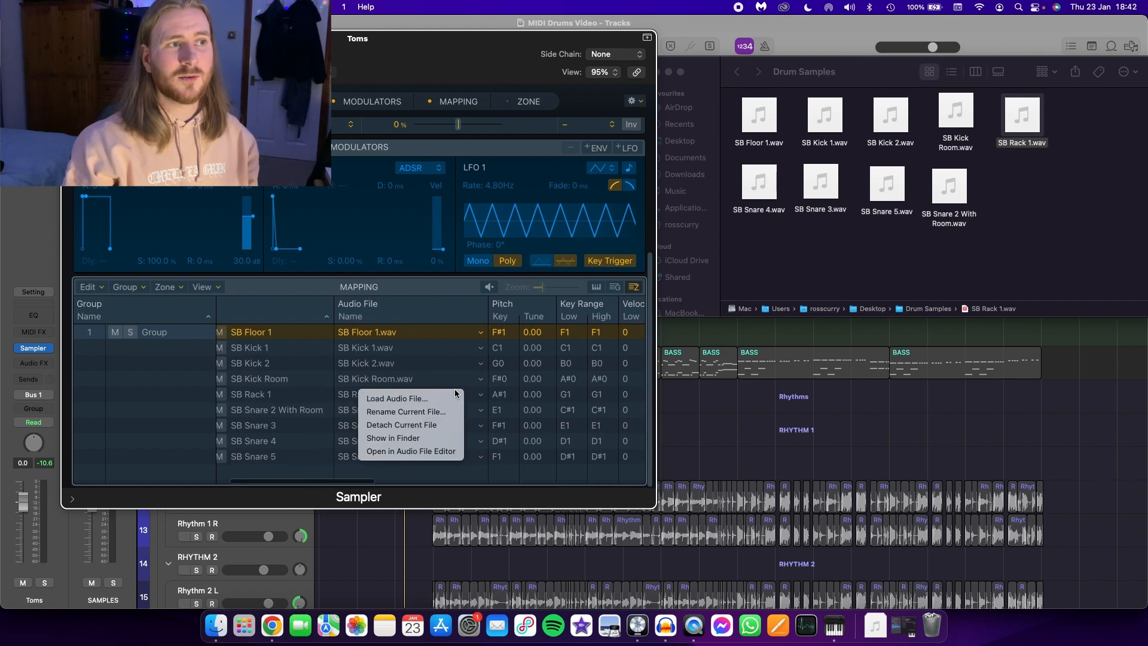
key("Escape")
scroll(436, 421, "right", 8)
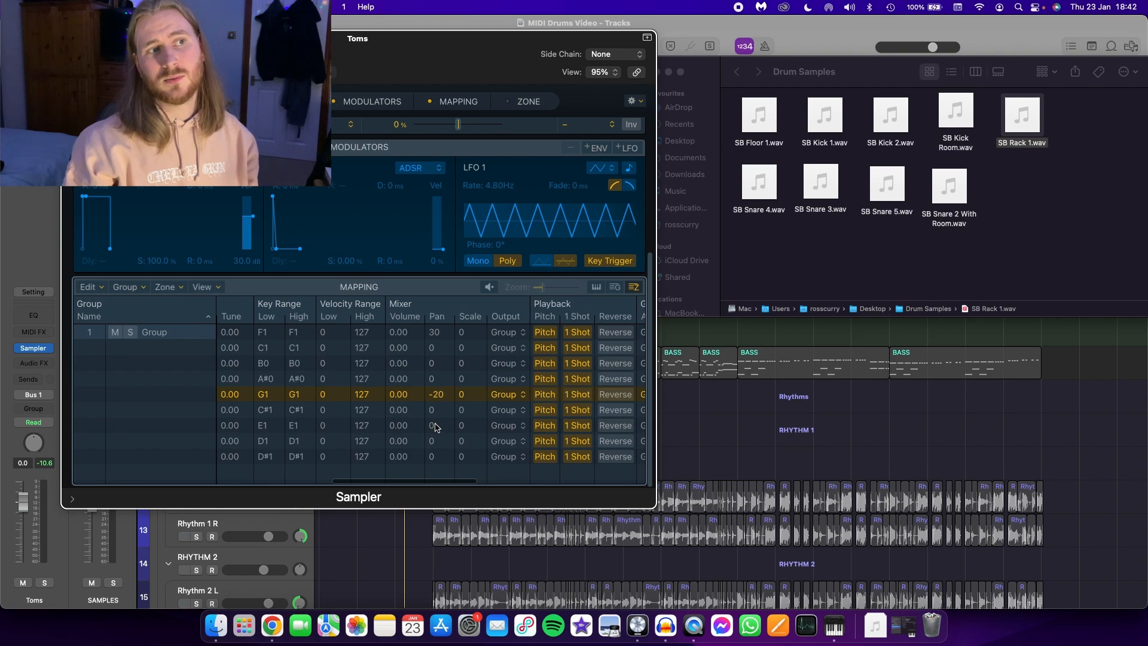
- Set the SB Rack 1 zone's pan to -30 and the SB Floor 1 zone's pan to about 40
left_click(596, 288)
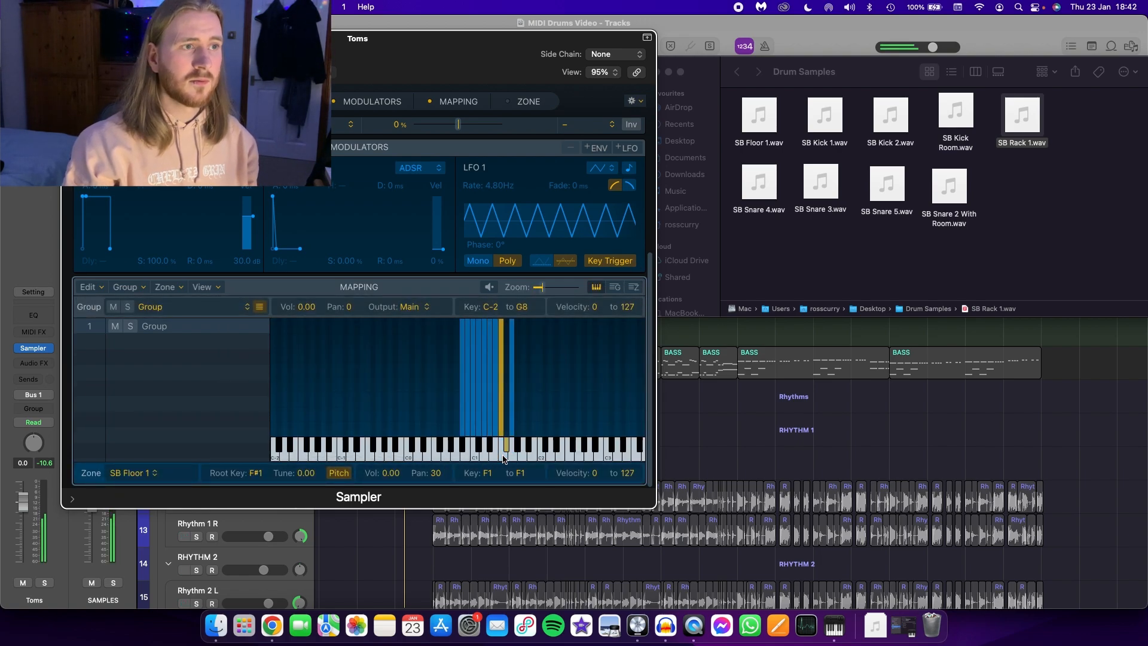
left_click(633, 287)
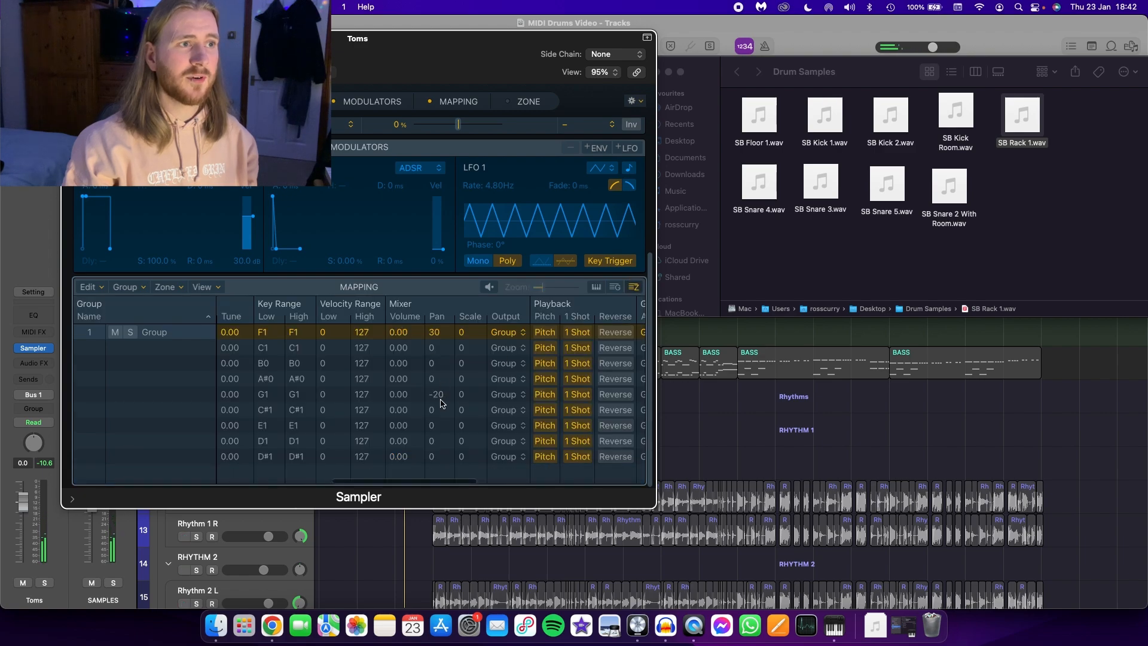
left_click_drag(442, 399, 439, 408)
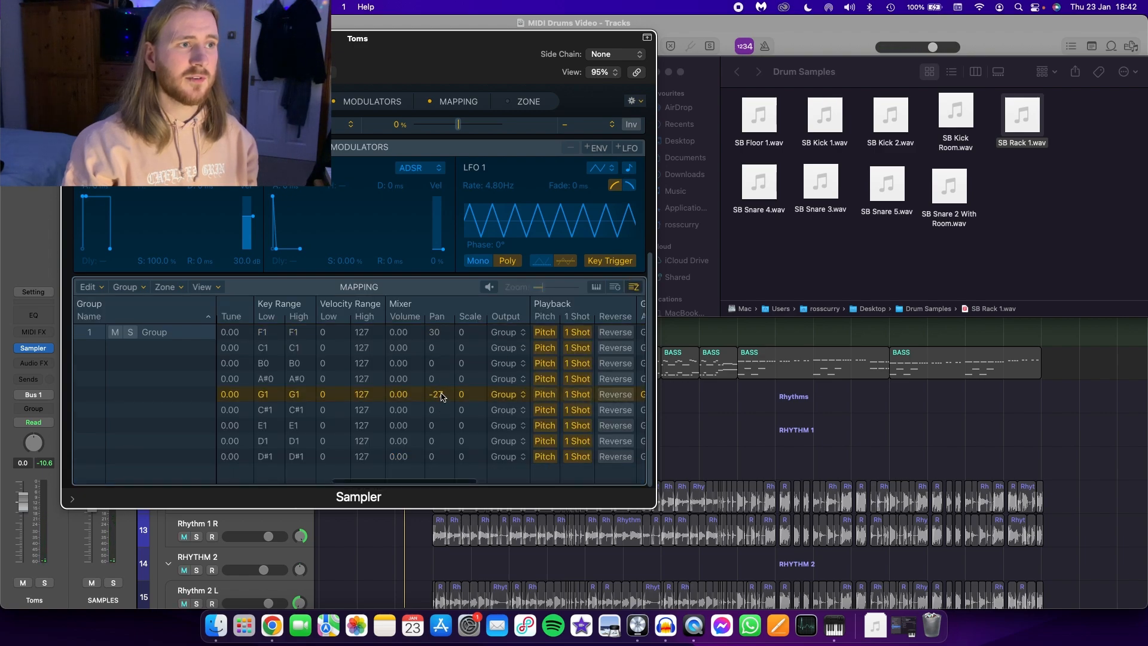
left_click_drag(442, 337, 441, 320)
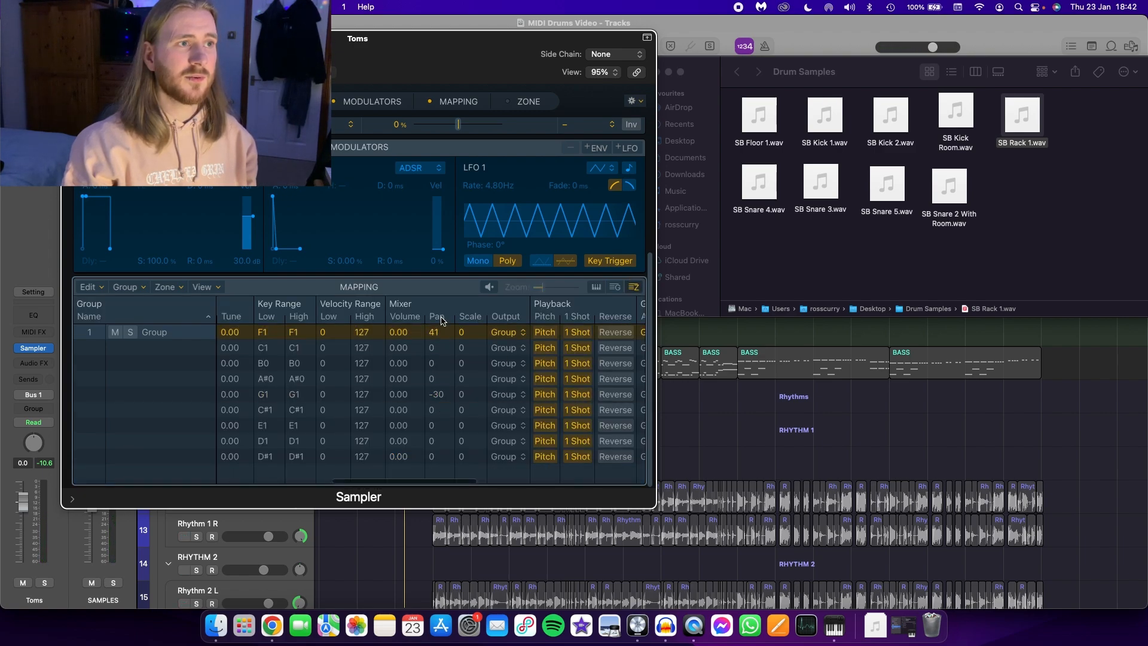
- Save the Sampler instrument as Samplea in the Sampler Instruments folder
left_click(596, 287)
left_click_drag(400, 159, 460, 165)
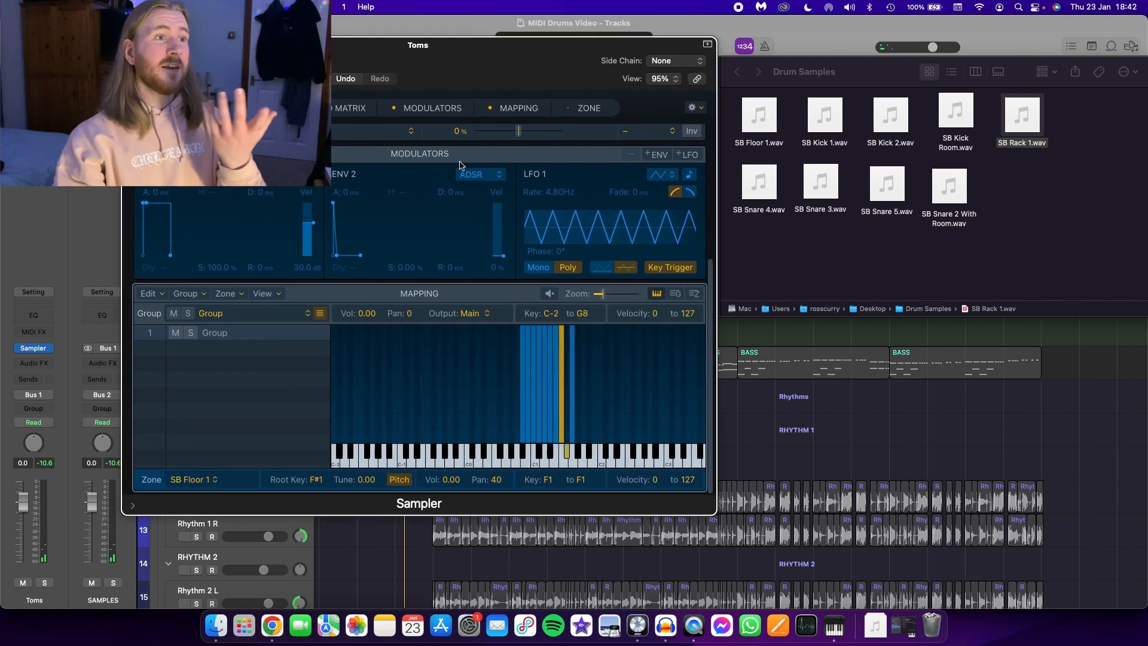
left_click(239, 61)
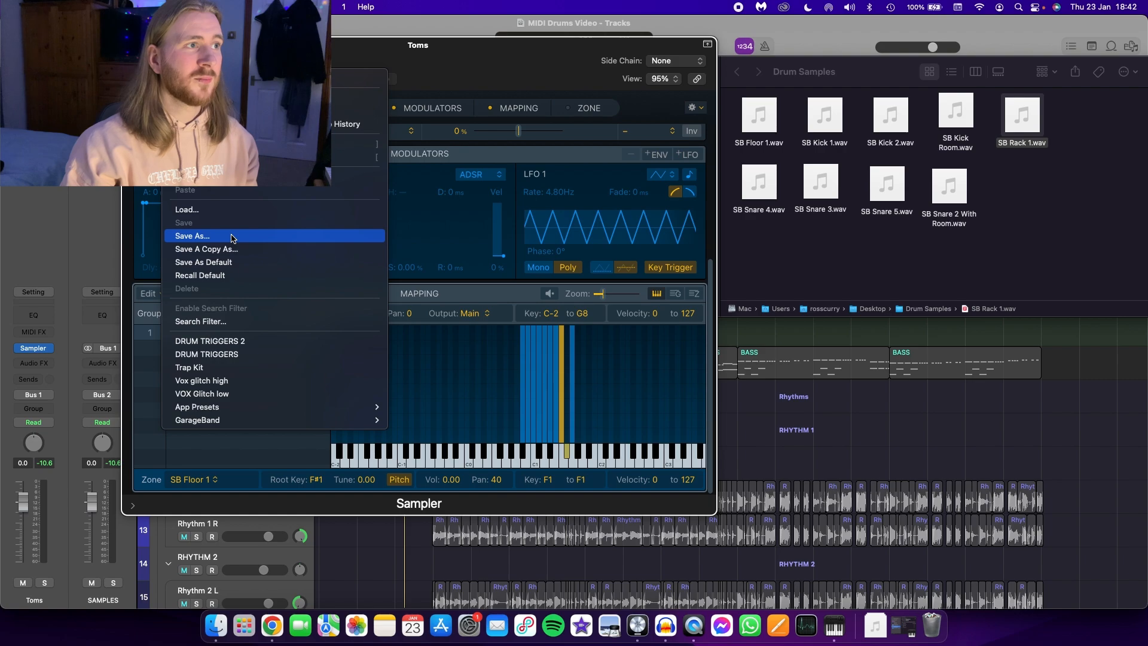
left_click(298, 261)
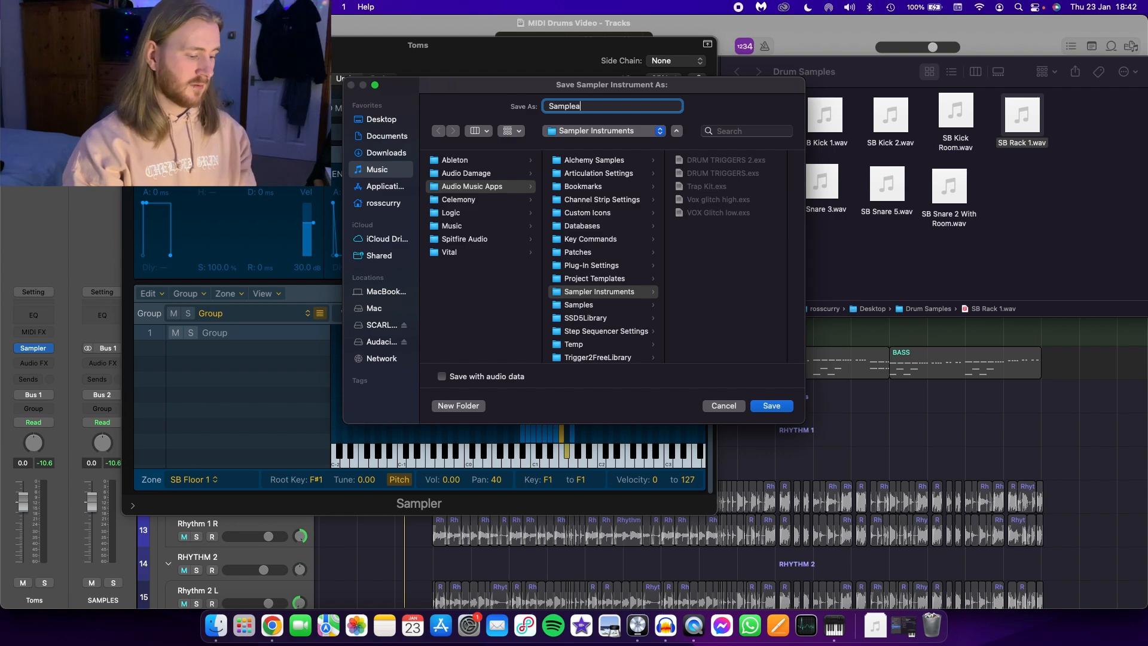
key("Return")
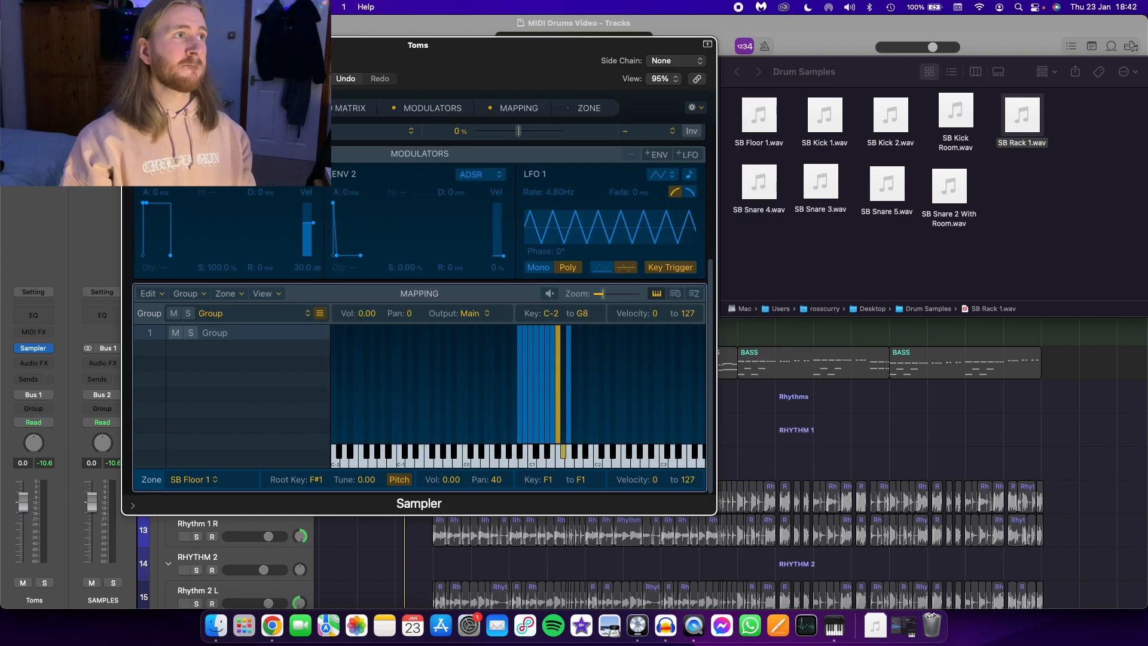
- Close the Sampler window and open the Mixer
key("super+w")
key("x")
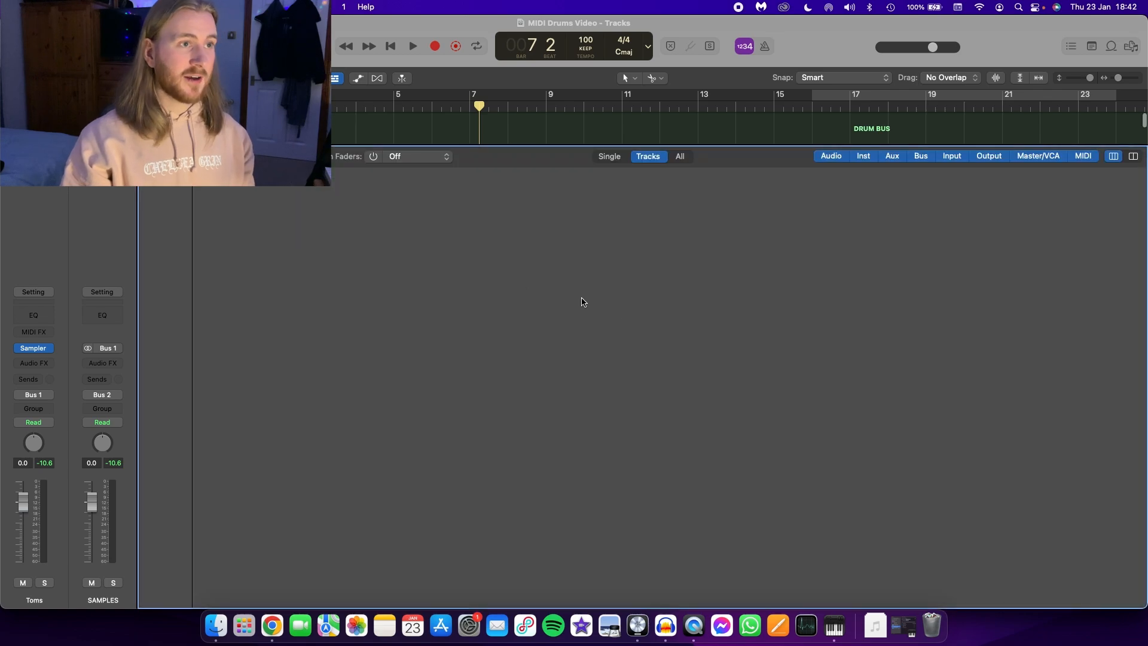
- Review the mixer channels and the arrangement tracks of the drum folders
scroll(472, 287, "left", 5)
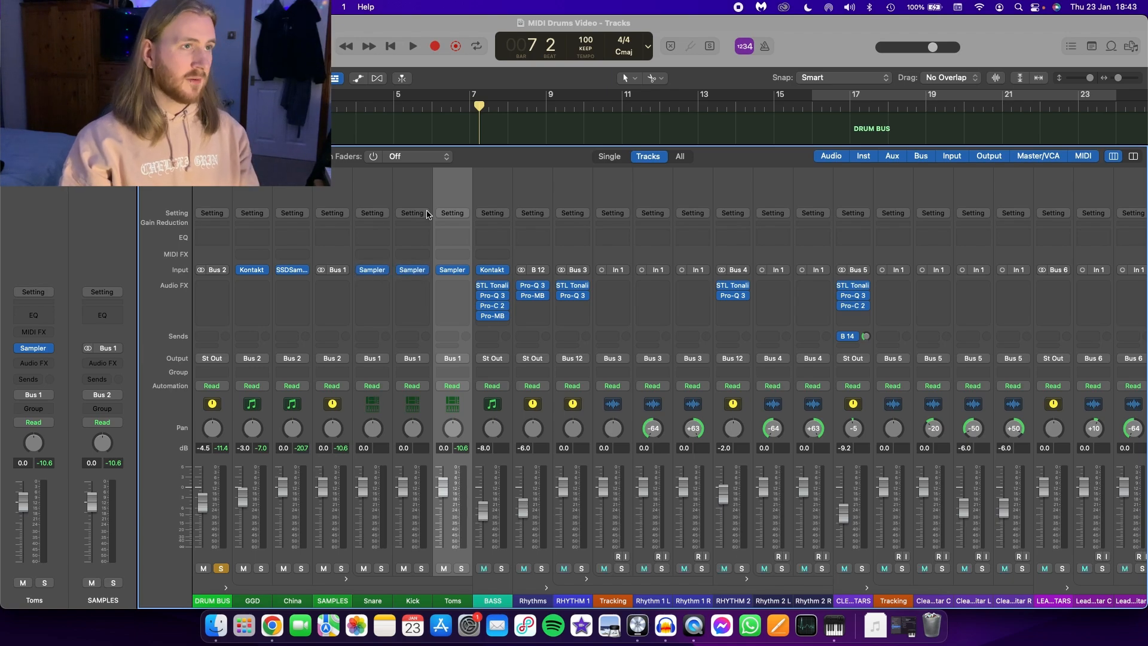
key("p")
scroll(219, 199, "down", 2)
key("p")
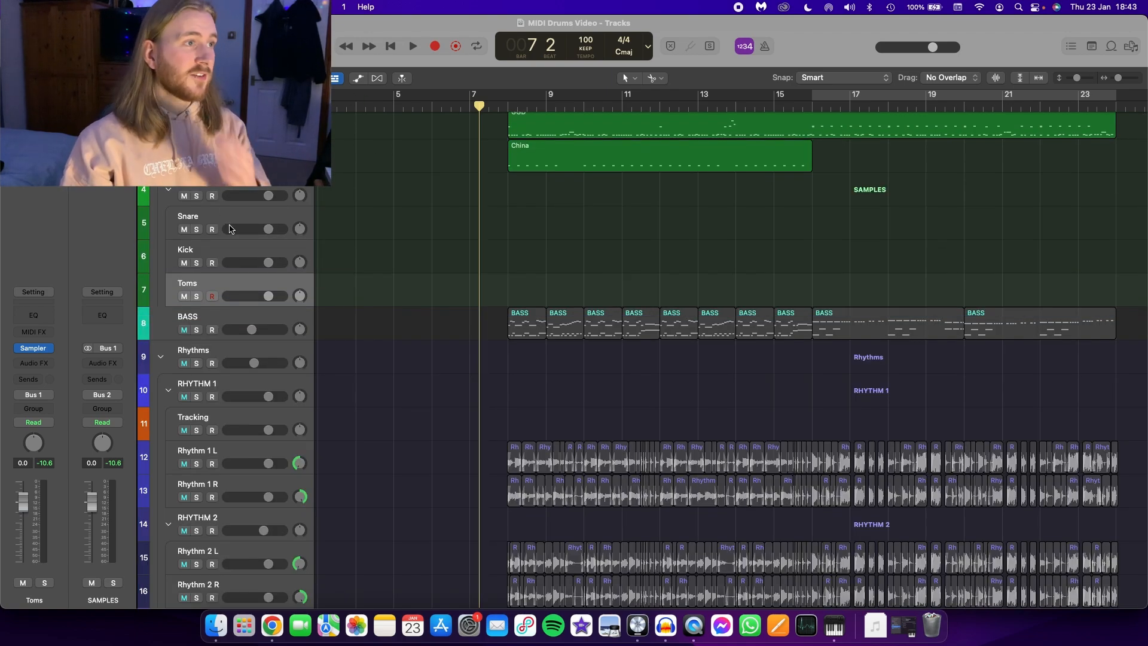
scroll(473, 202, "up", 2)
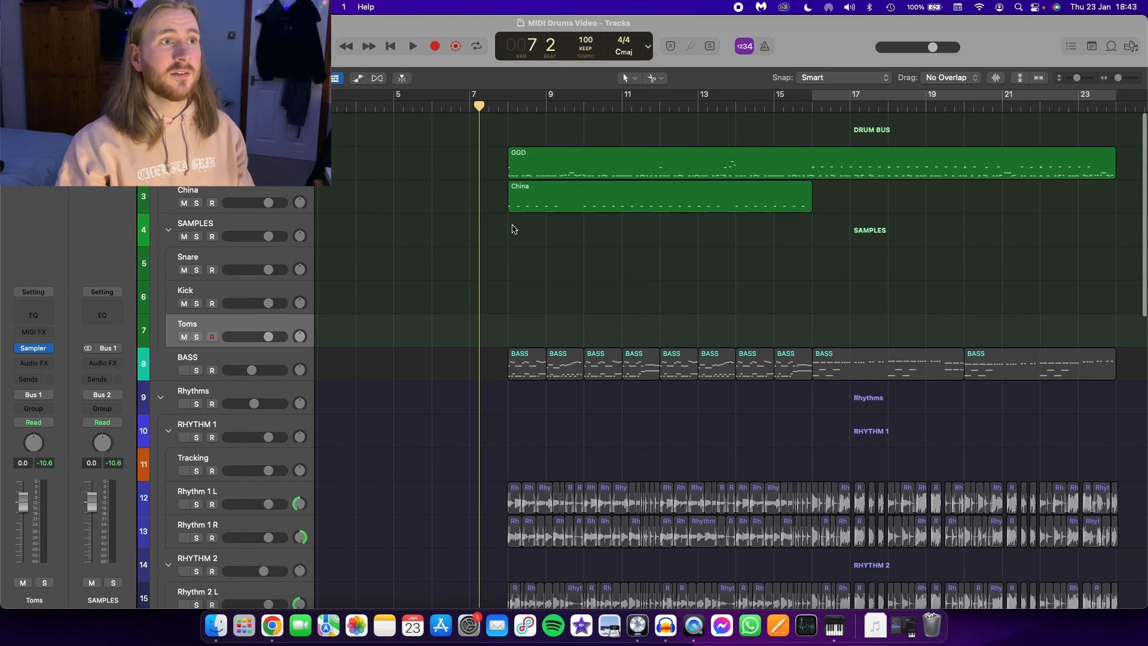
- Copy the GGD drum region onto the Snare track and open it in the piano roll
mouse_move(534, 153)
left_mouse_down()
mouse_move(538, 259)
mouse_move(533, 173)
left_mouse_up()
double_click(514, 265)
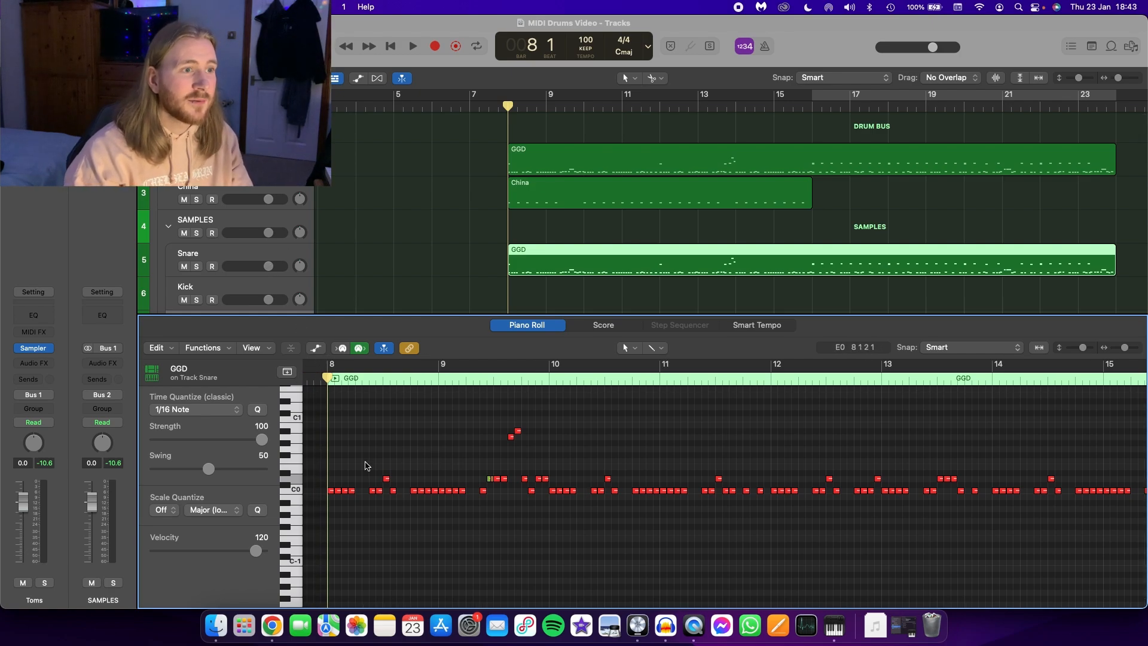
- Delete all non-snare notes from the Snare track's GGD copy and adjust the remaining snare notes
key("super+a")
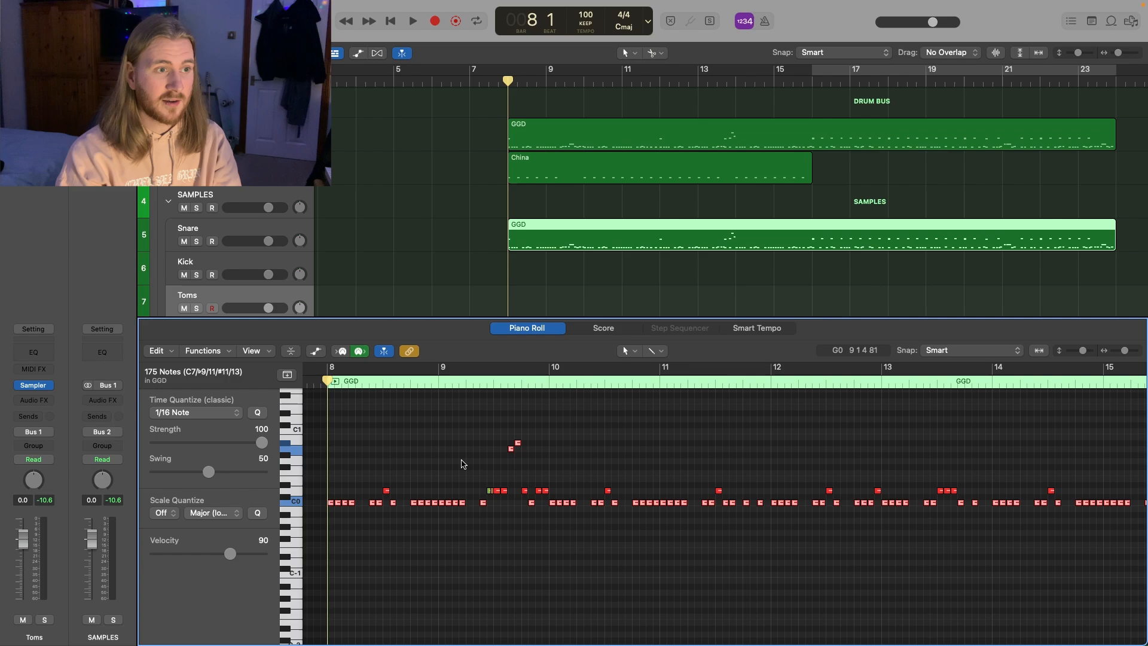
key("Delete")
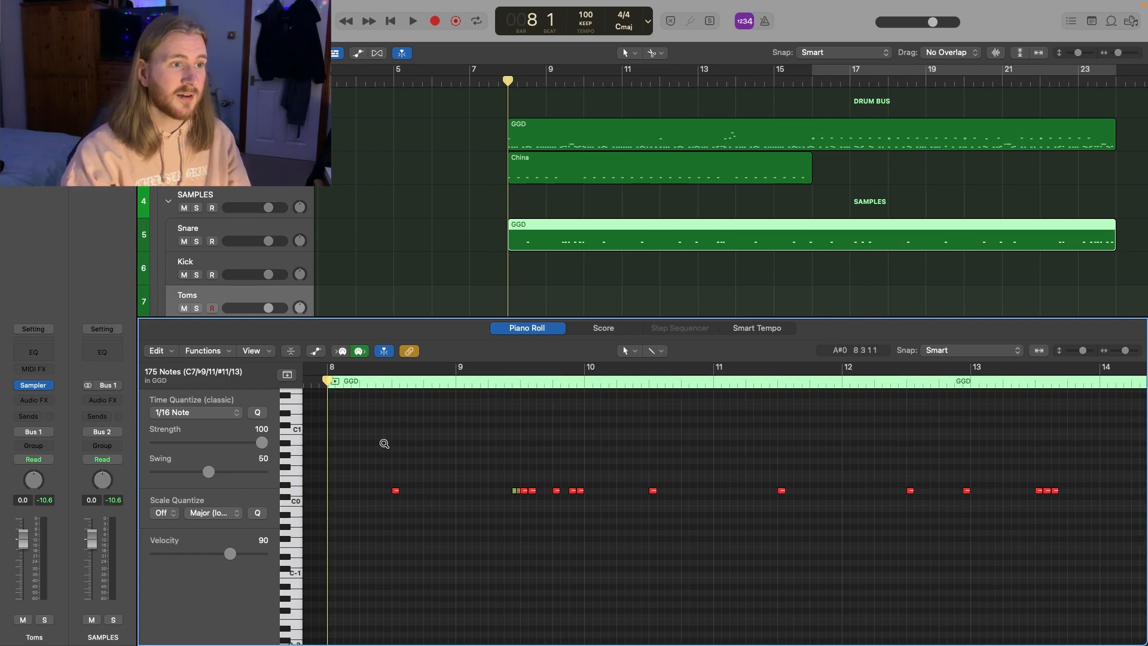
key("super+Right")
key("super+a")
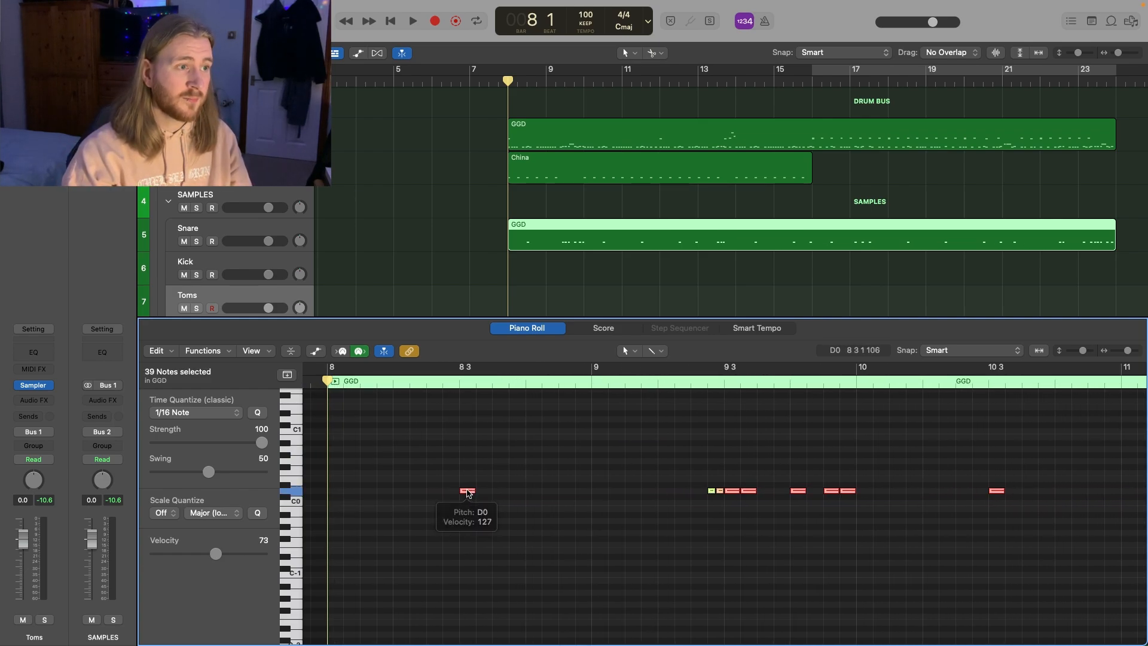
left_click_drag(468, 493, 470, 489)
key("t")
key("v")
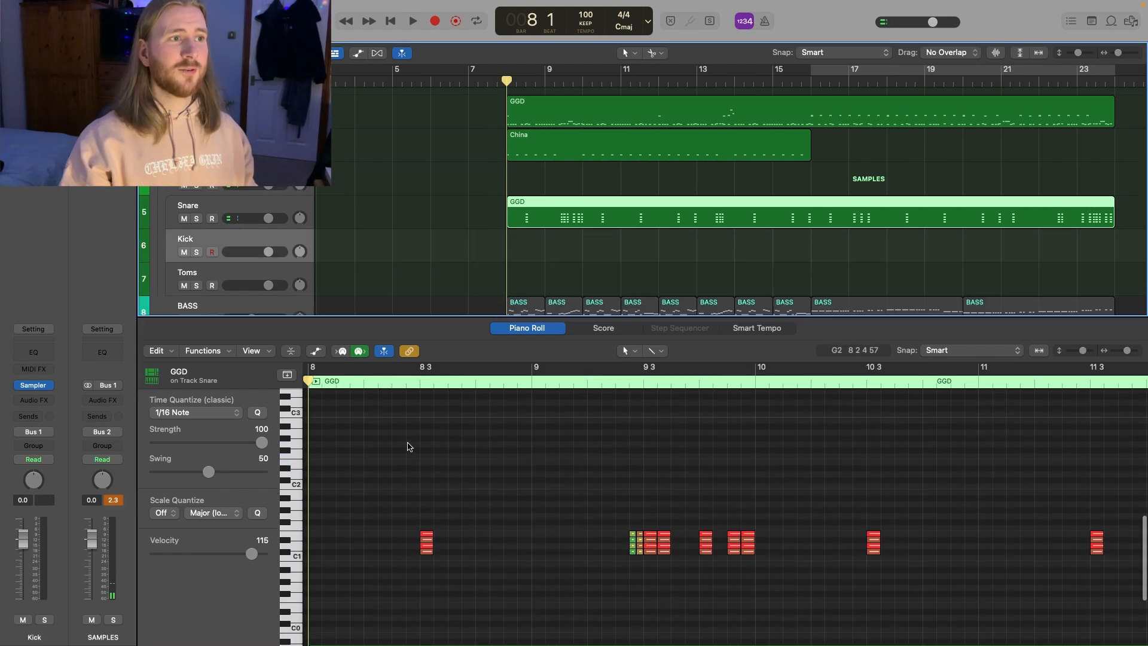
- Audition the Snare track soloed and set its volume to about -4.2 dB
key("space")
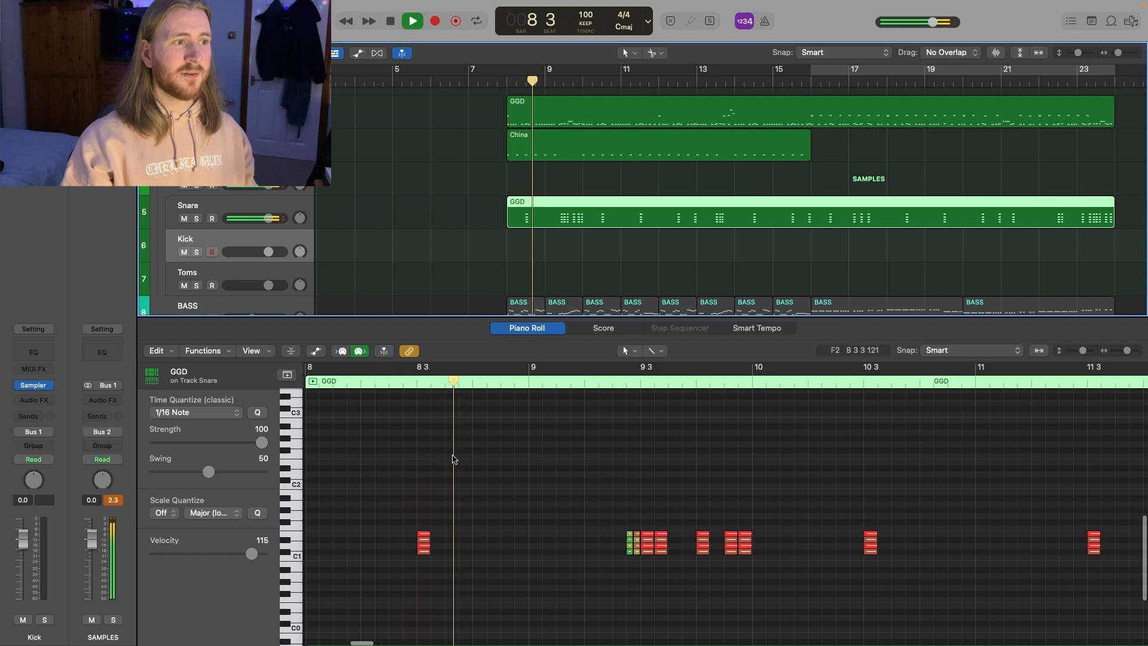
left_click(197, 219)
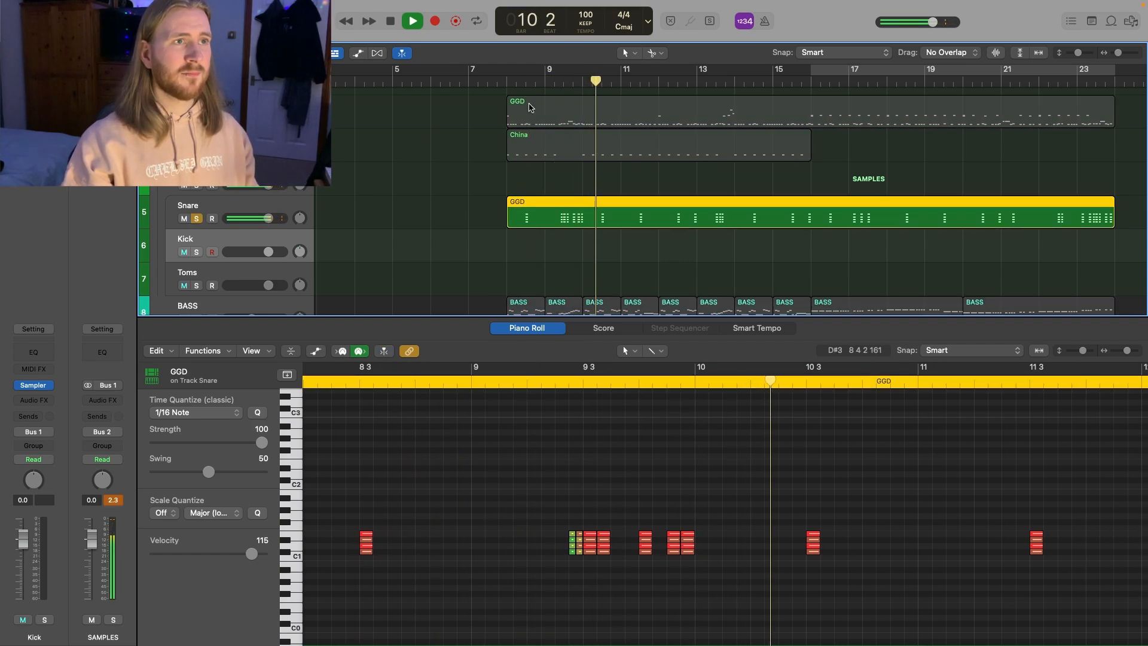
key("space")
left_click(196, 219)
left_click_drag(268, 218, 259, 219)
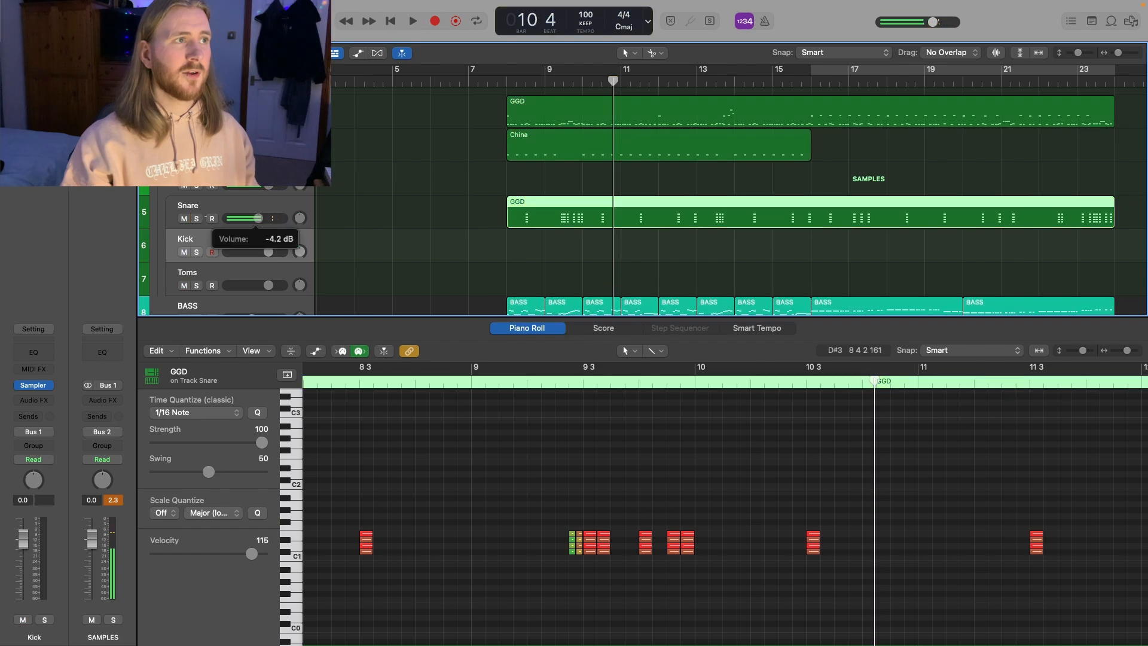
left_click(487, 77)
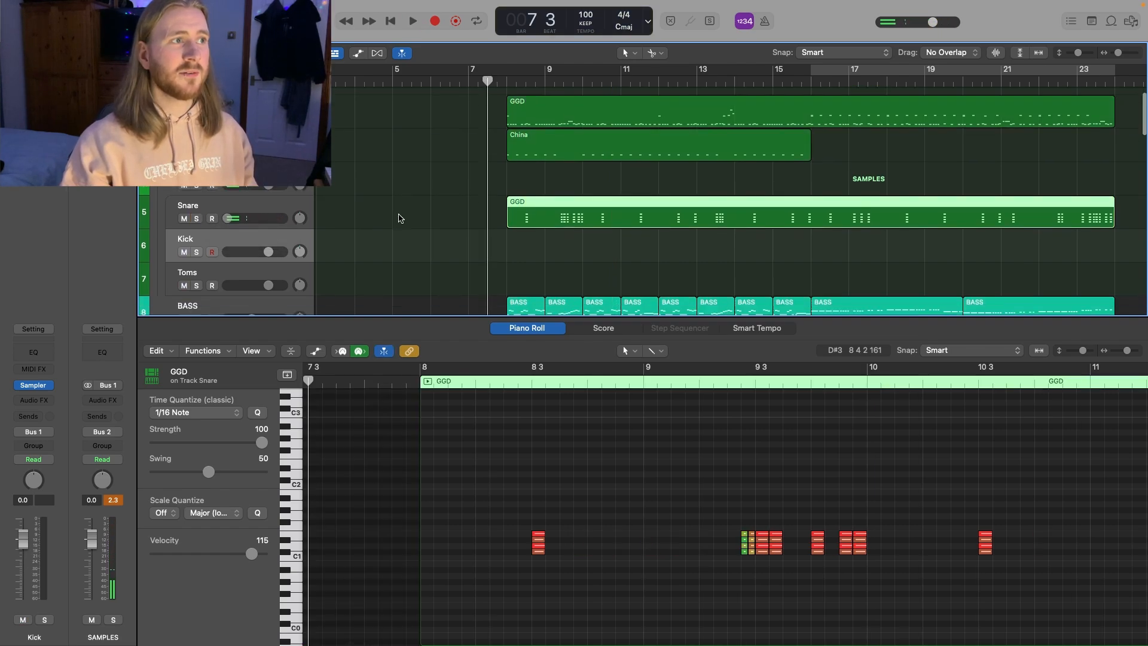
- Copy the GGD region onto the Kick track and isolate its kick notes in the piano roll
left_click_drag(551, 113, 550, 249)
left_click(502, 79)
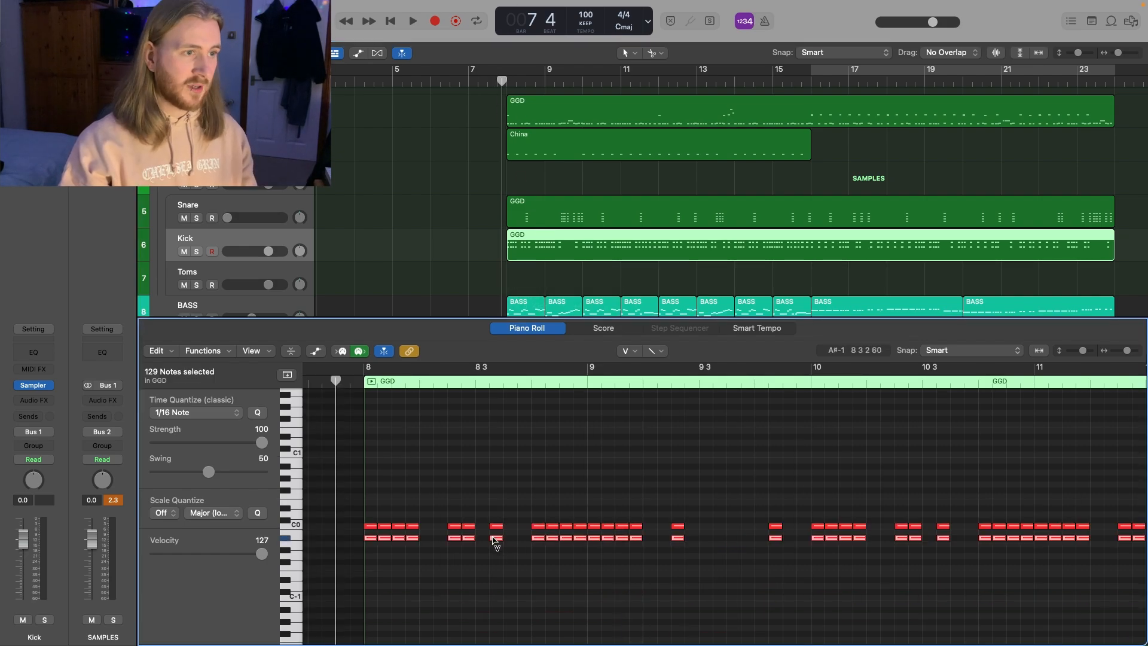
left_click_drag(496, 540, 495, 562)
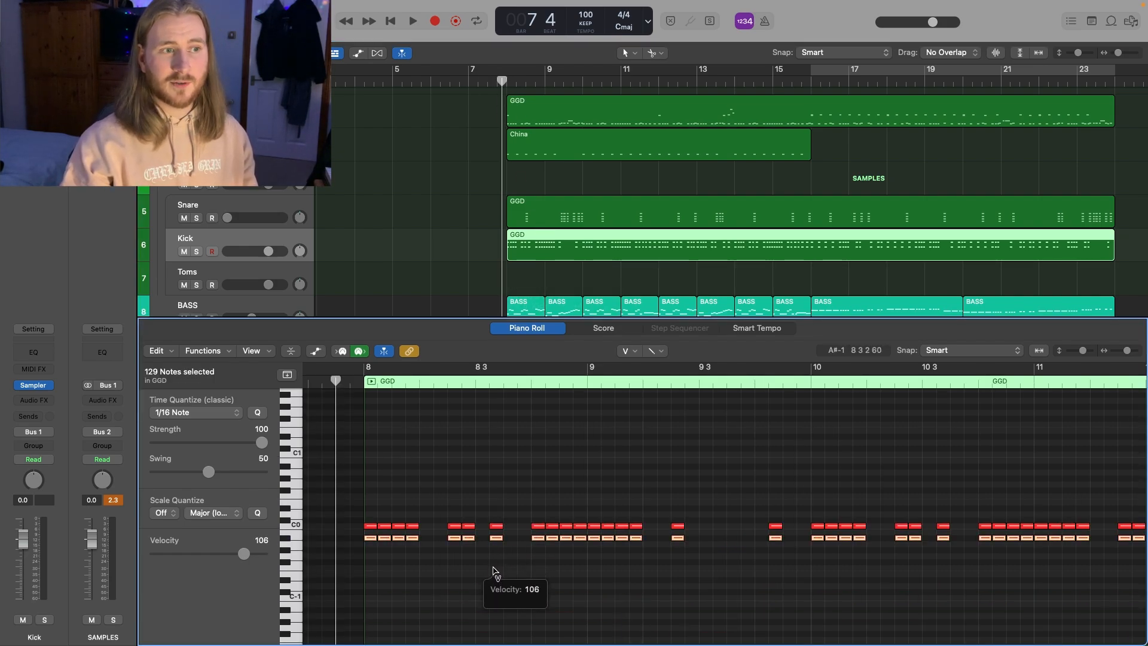
key("super+z")
key("space")
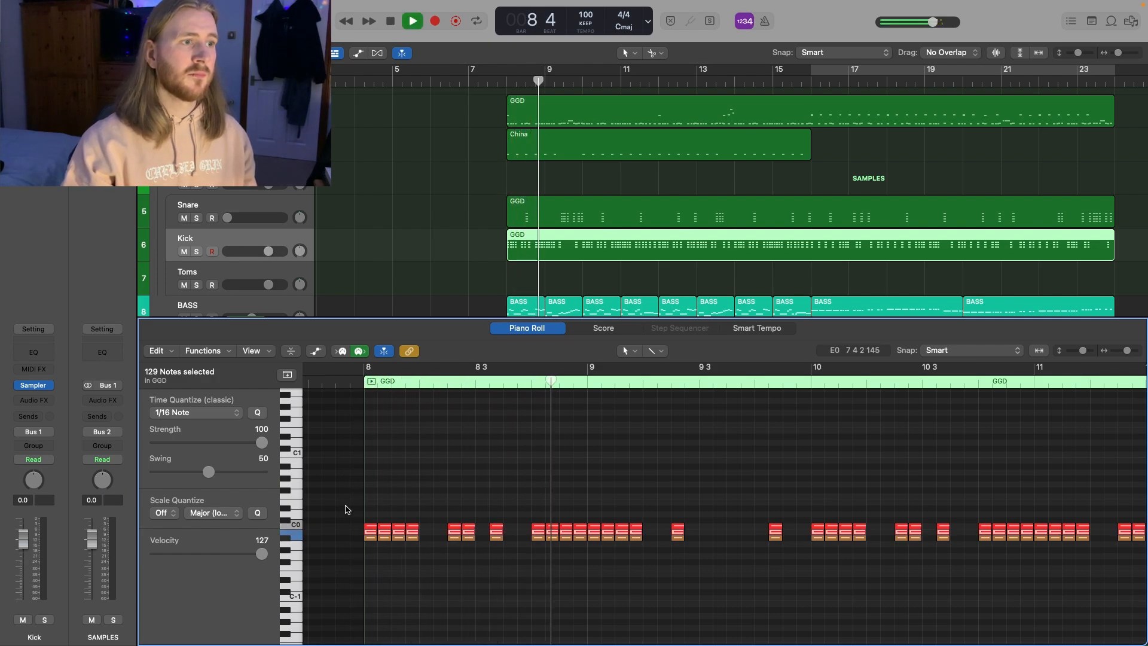
- Transpose the selected kick notes up an octave, preview them, and pull the Kick volume down
left_click(470, 465)
key("alt+shift+Up")
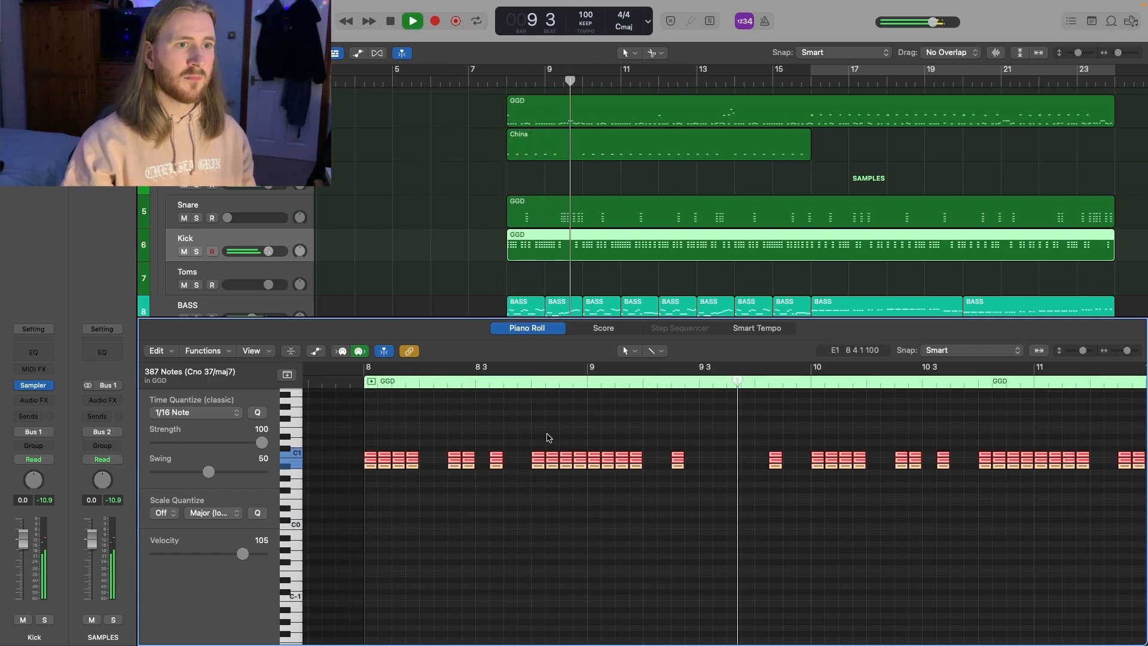
left_click(557, 428)
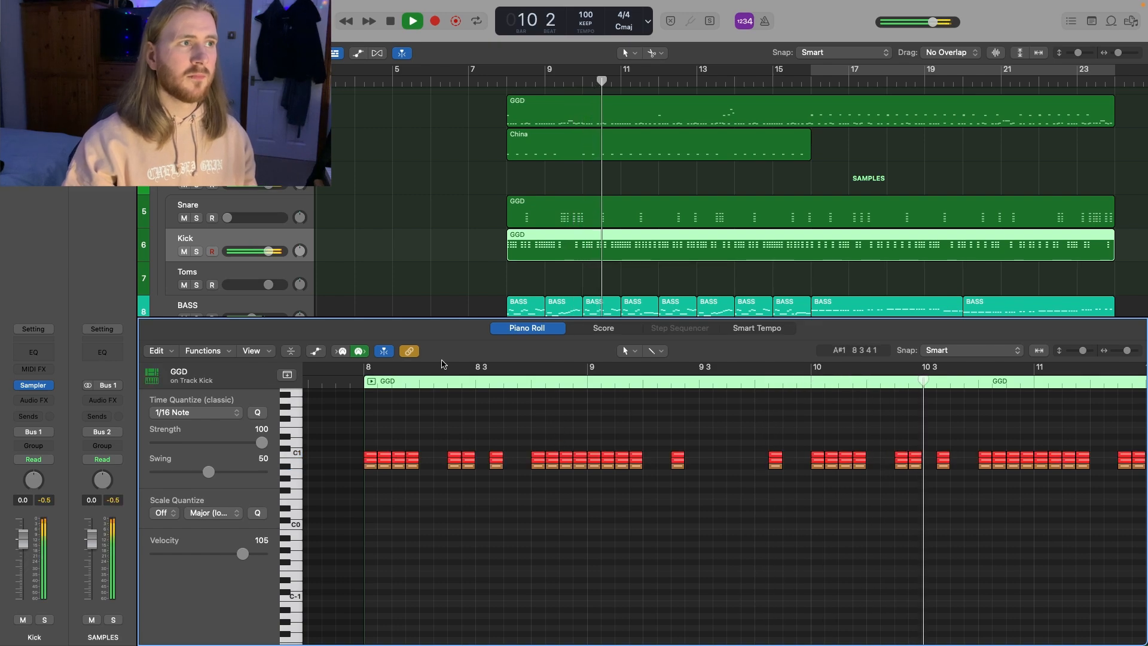
key("space")
left_click_drag(269, 252, 227, 251)
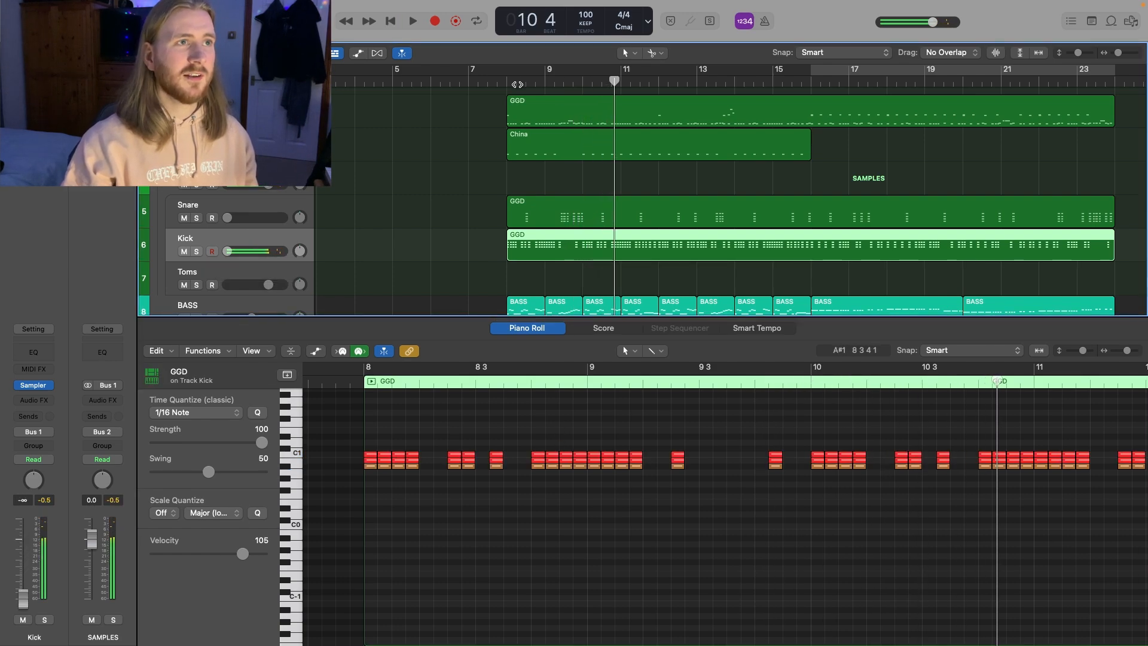
- Copy the GGD region onto the Toms track and delete all but the tom notes
left_click(506, 85)
left_click_drag(534, 120, 529, 276)
key("super+a")
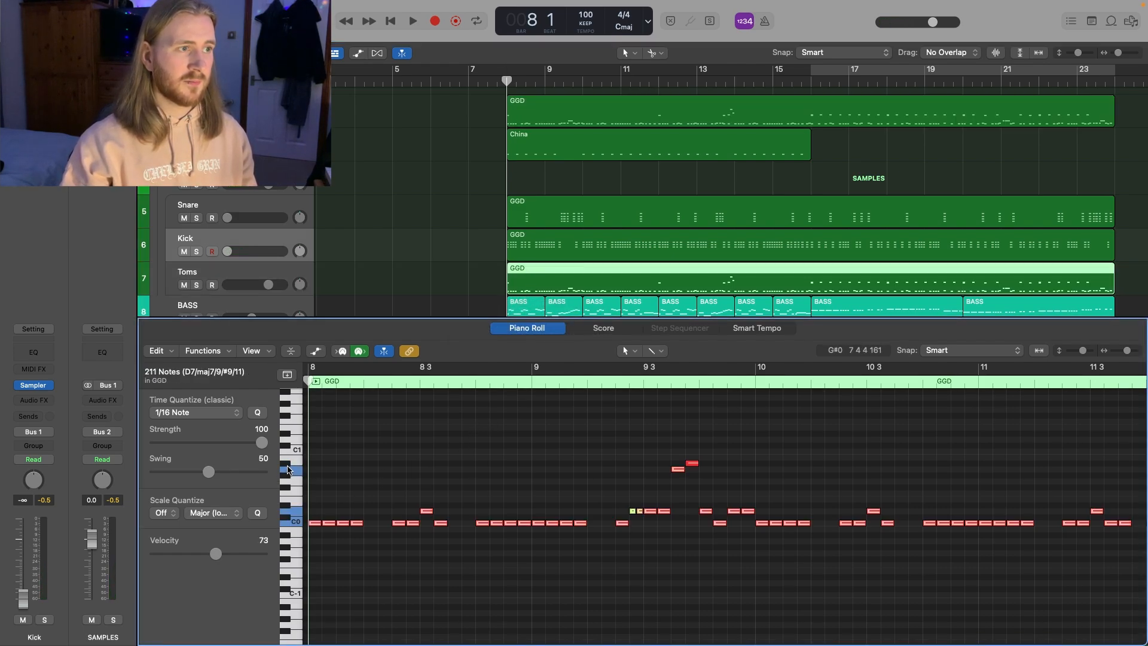
key("Delete")
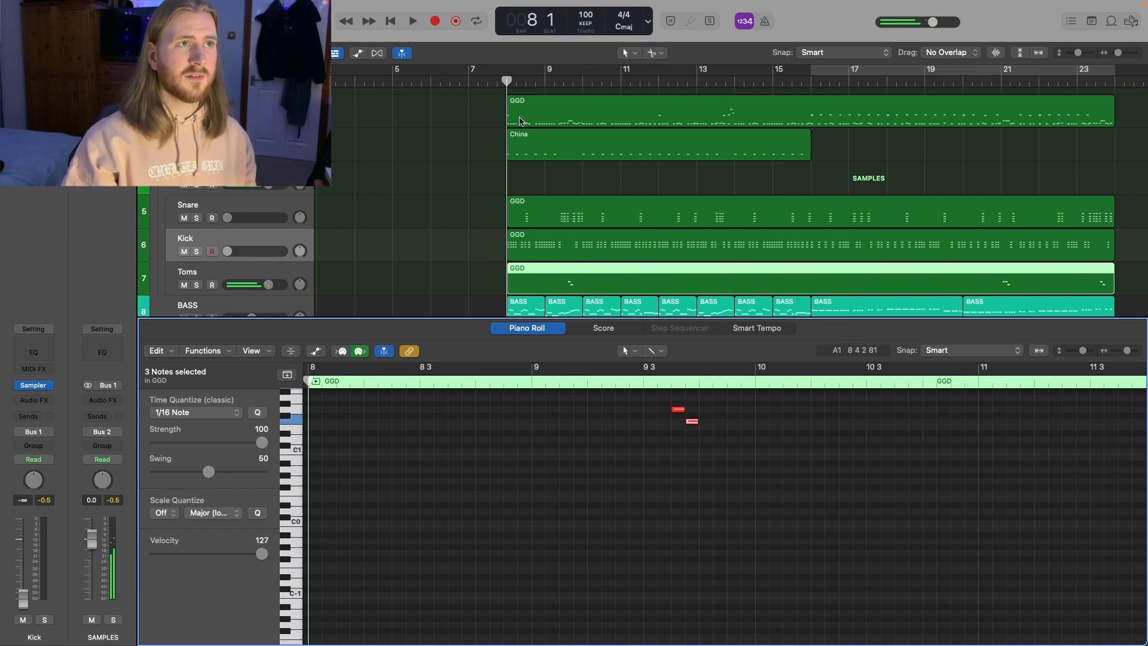
- Play back the drums and raise the Snare and Kick volumes to about -11.8 dB
key("space")
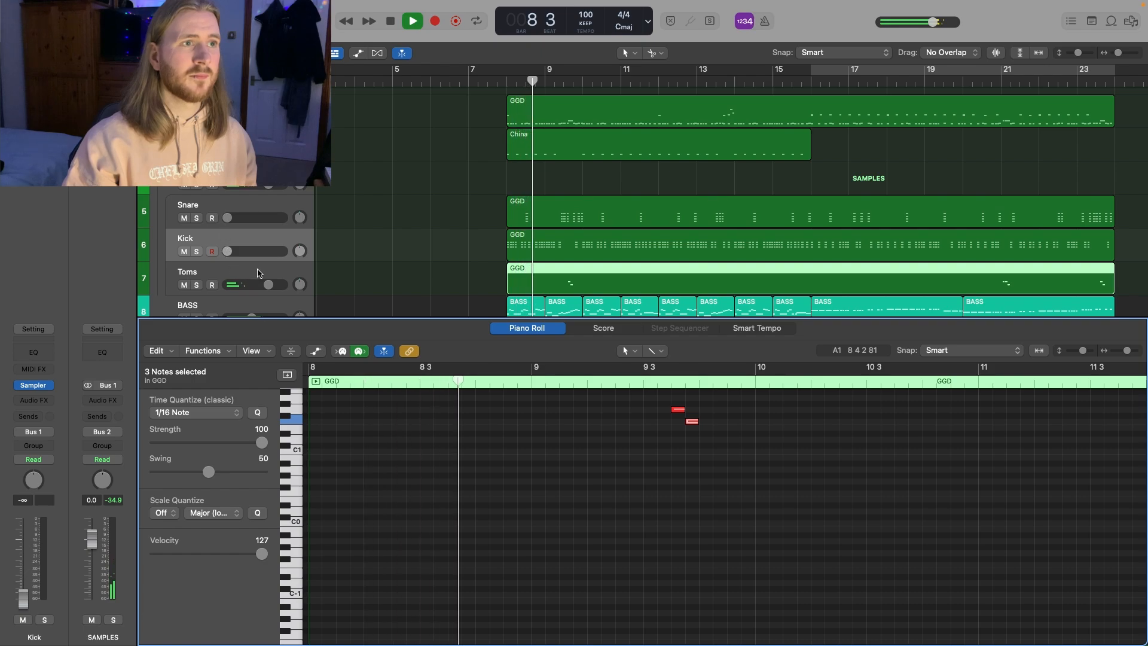
scroll(518, 209, "right", 3)
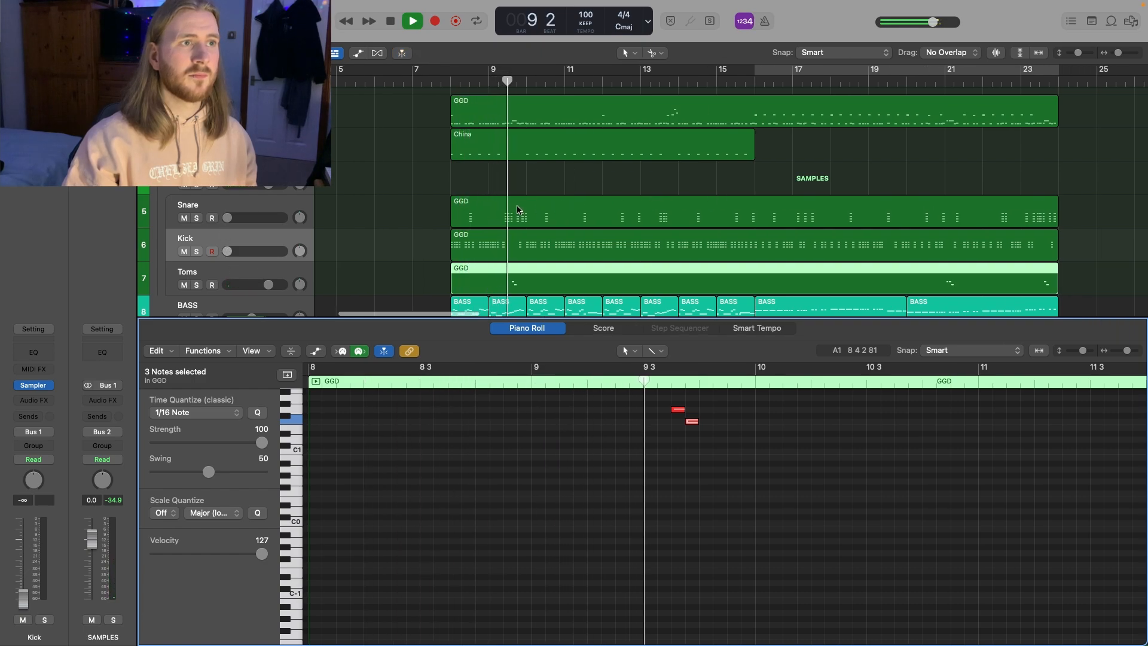
key("space")
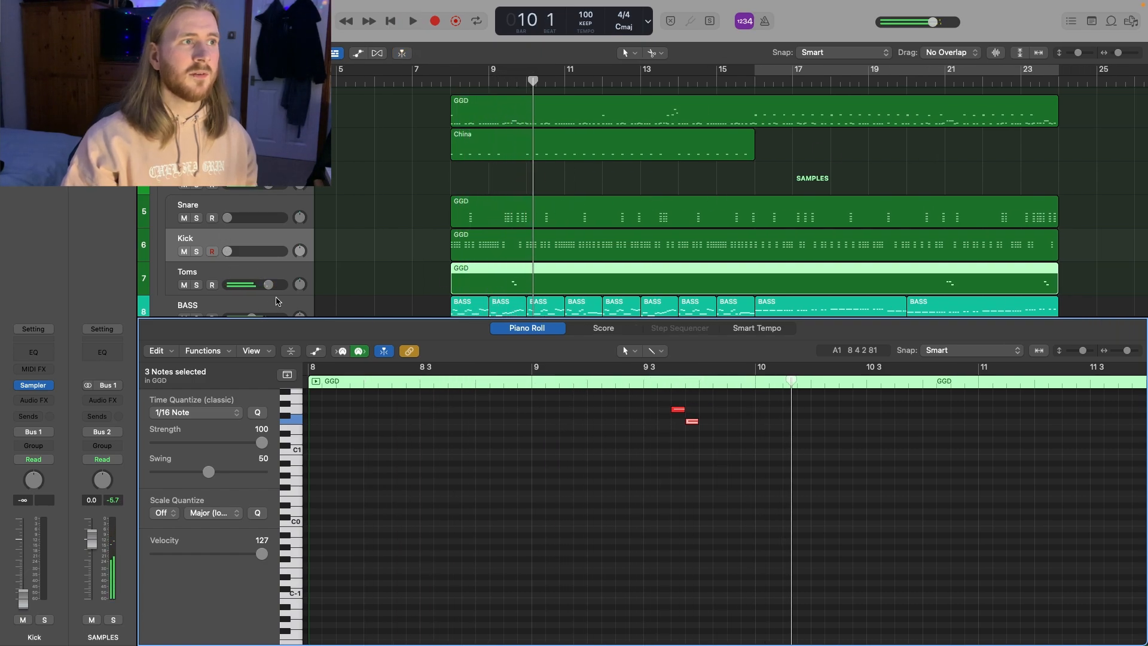
key("p")
left_click(431, 81)
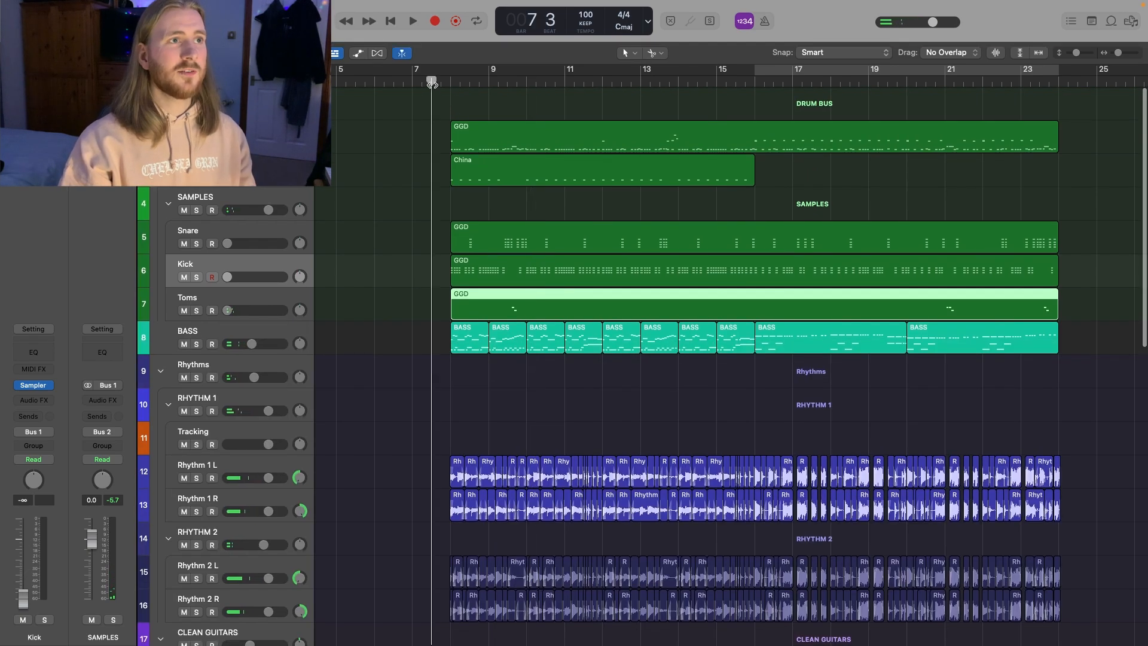
left_click_drag(432, 84, 441, 85)
key("space")
left_click(196, 110)
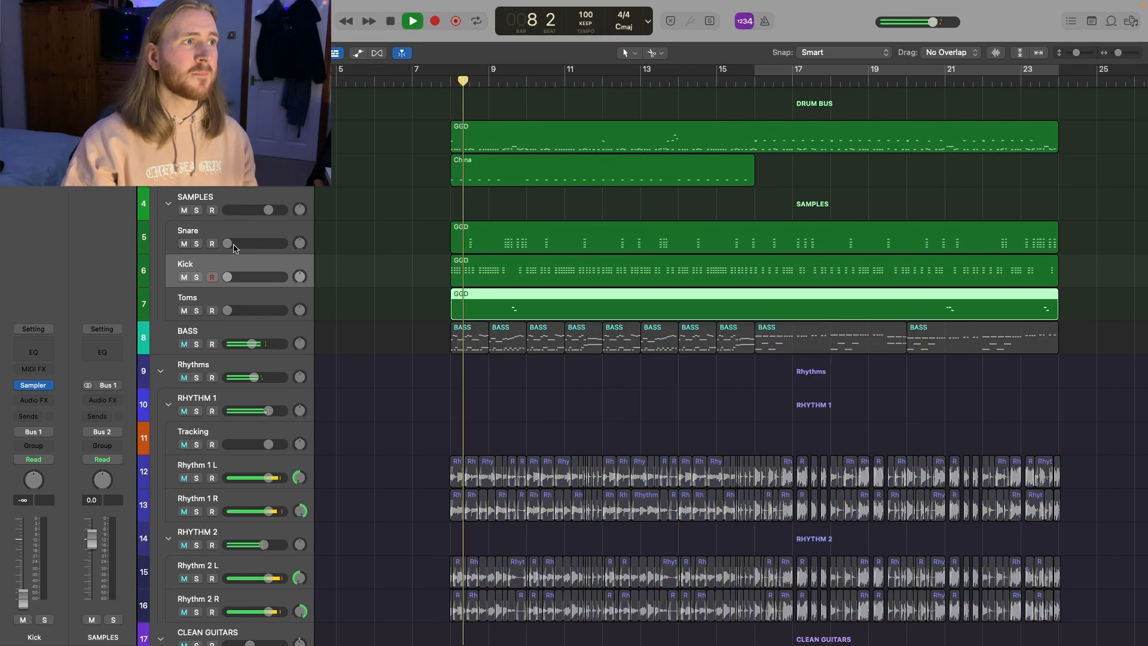
left_click_drag(234, 249, 247, 277)
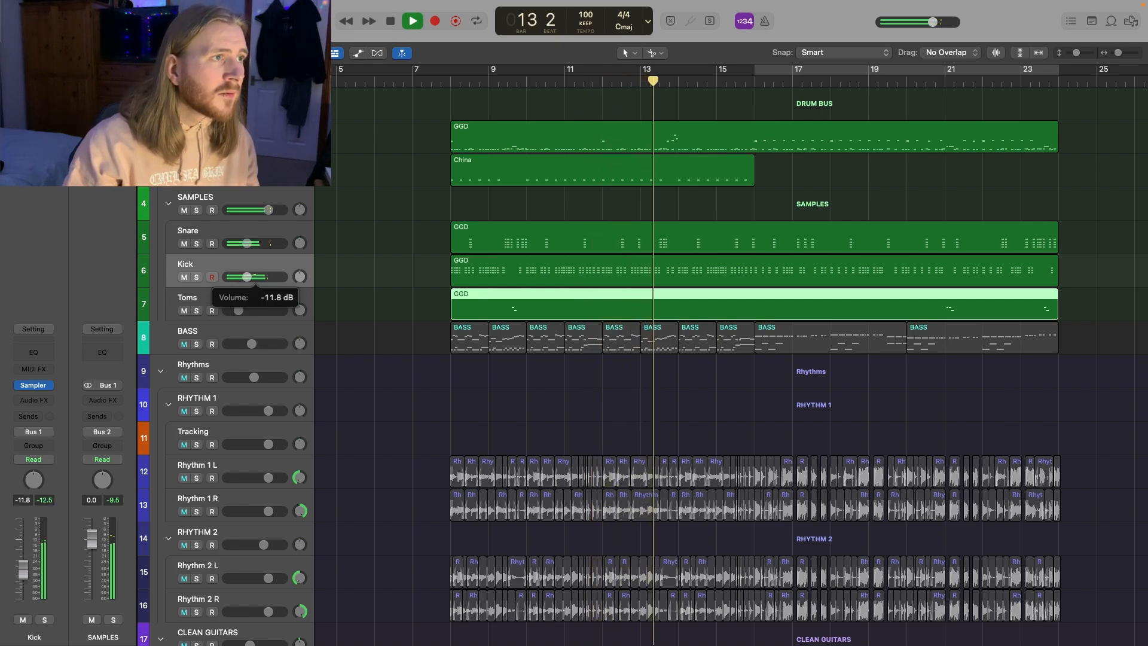
- Play back the full drum mix while checking the track levels in the Mixer
left_click(259, 226)
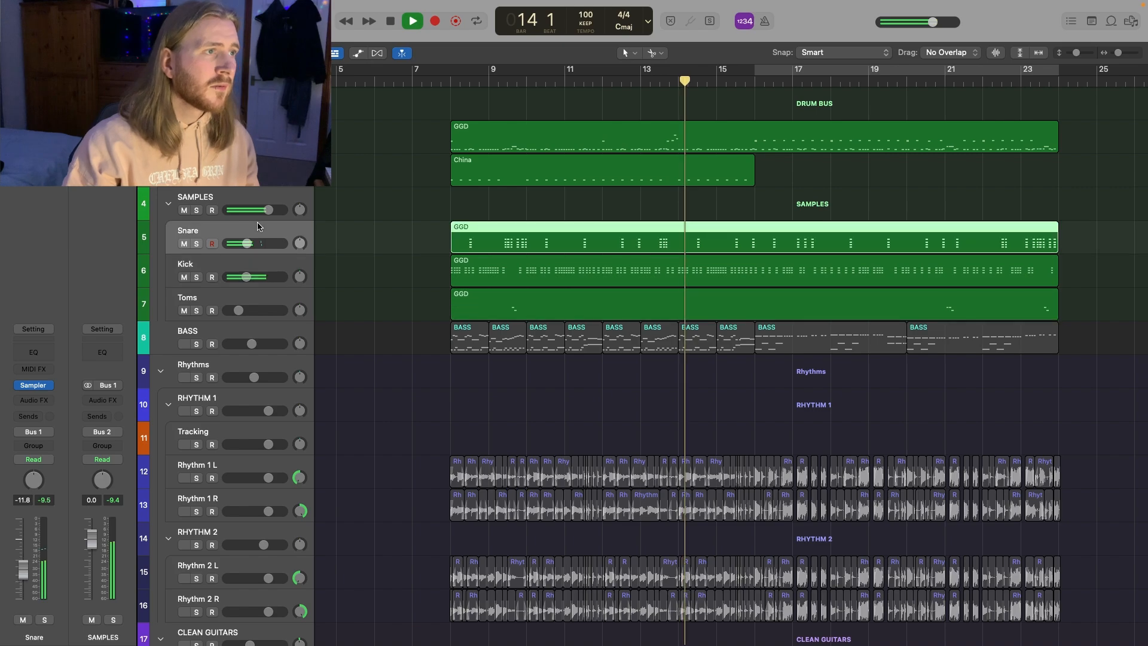
key("space")
key("x")
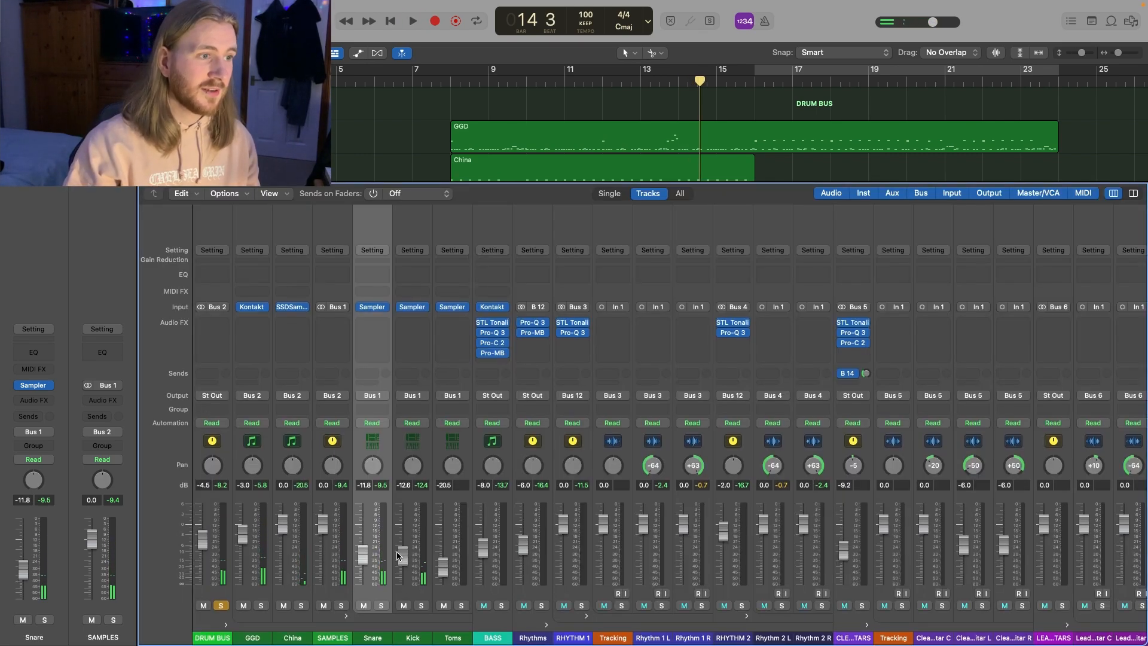
key("space")
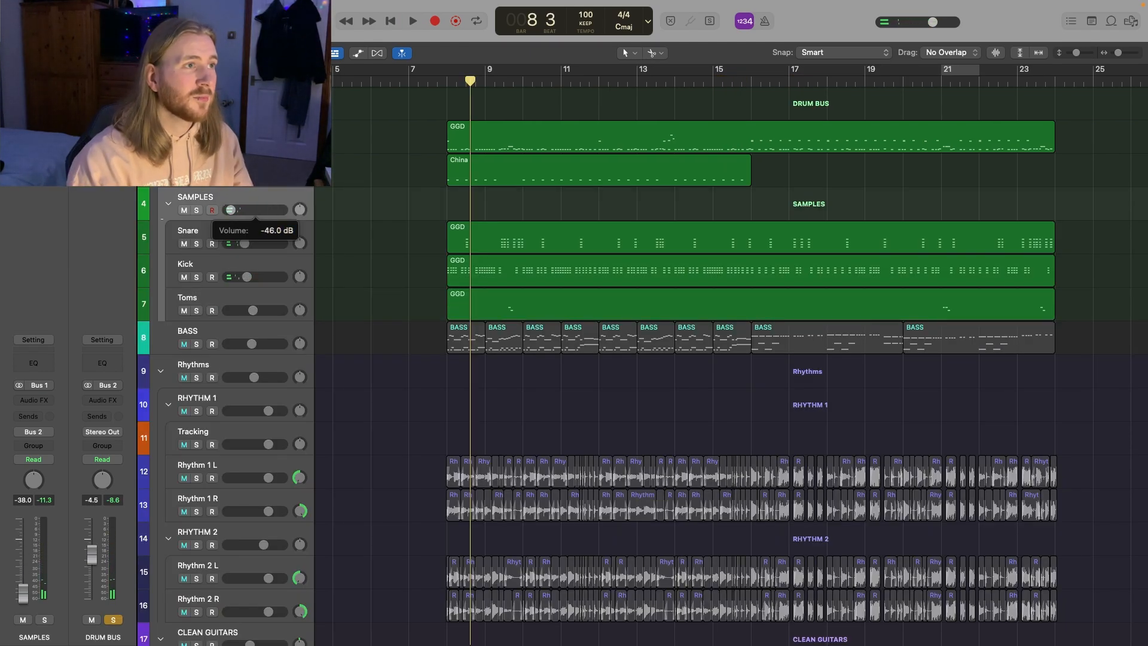
key("space")
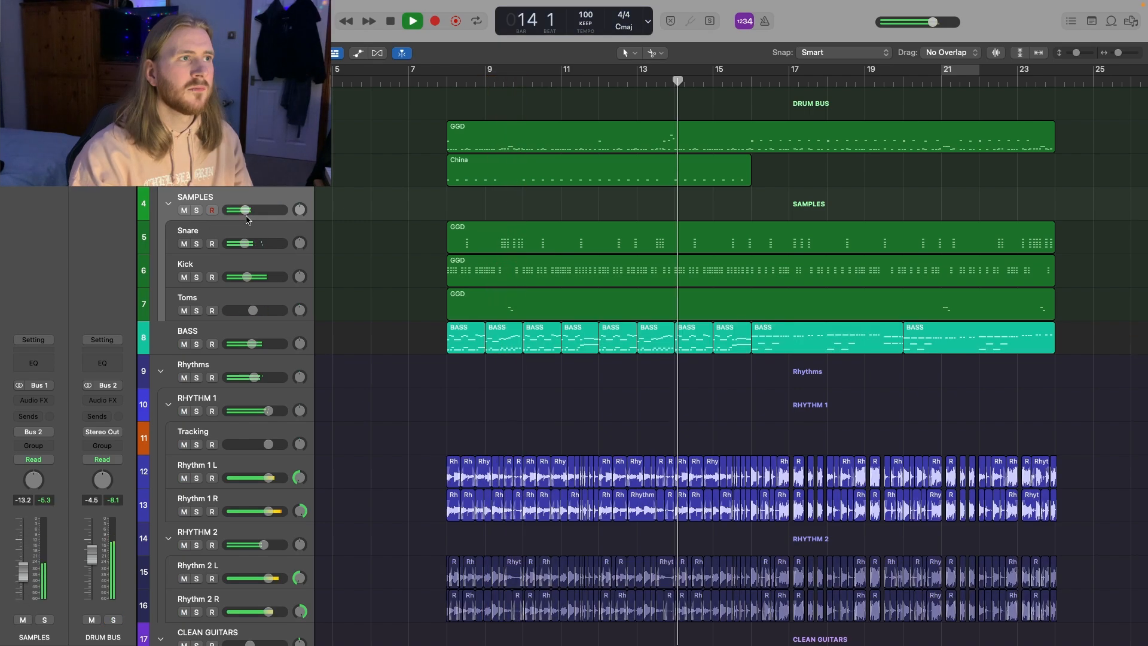
scroll(248, 219, "right", 1)
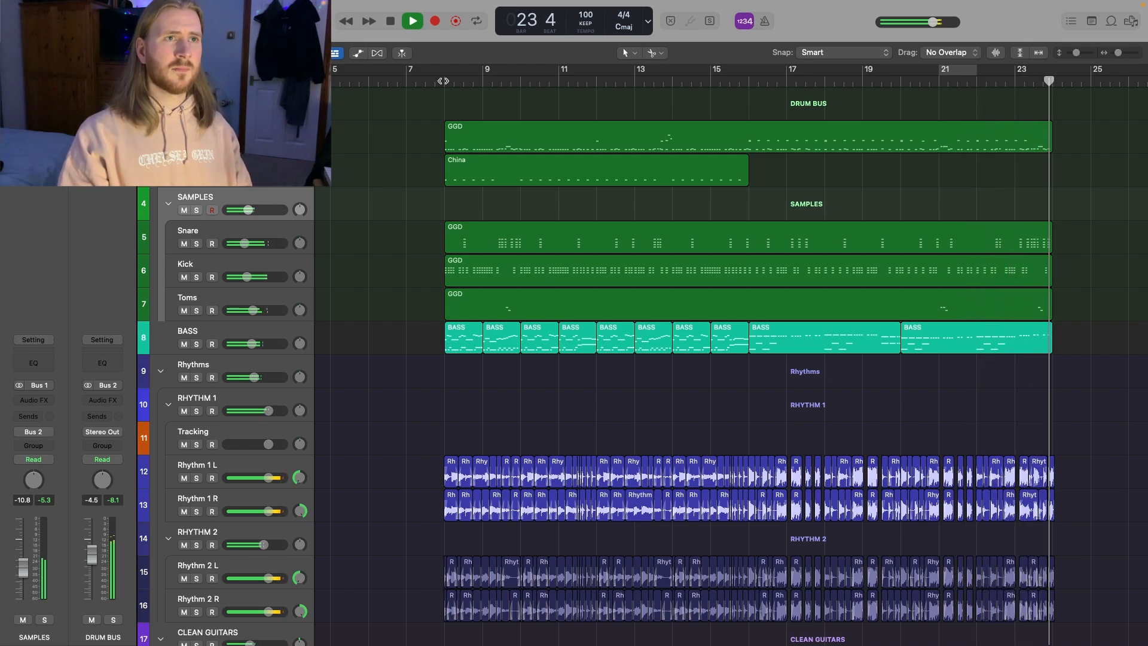
key("space")
left_click(424, 81)
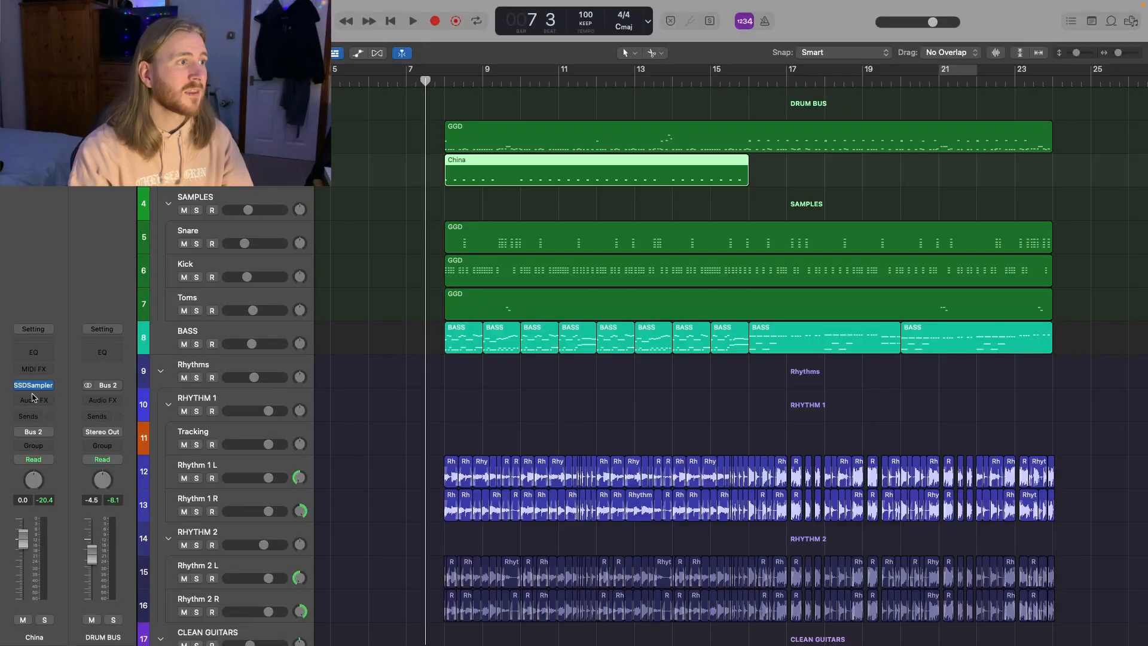
- Add a Compressor to the China track and load its Classic Drums preset
left_click(33, 399)
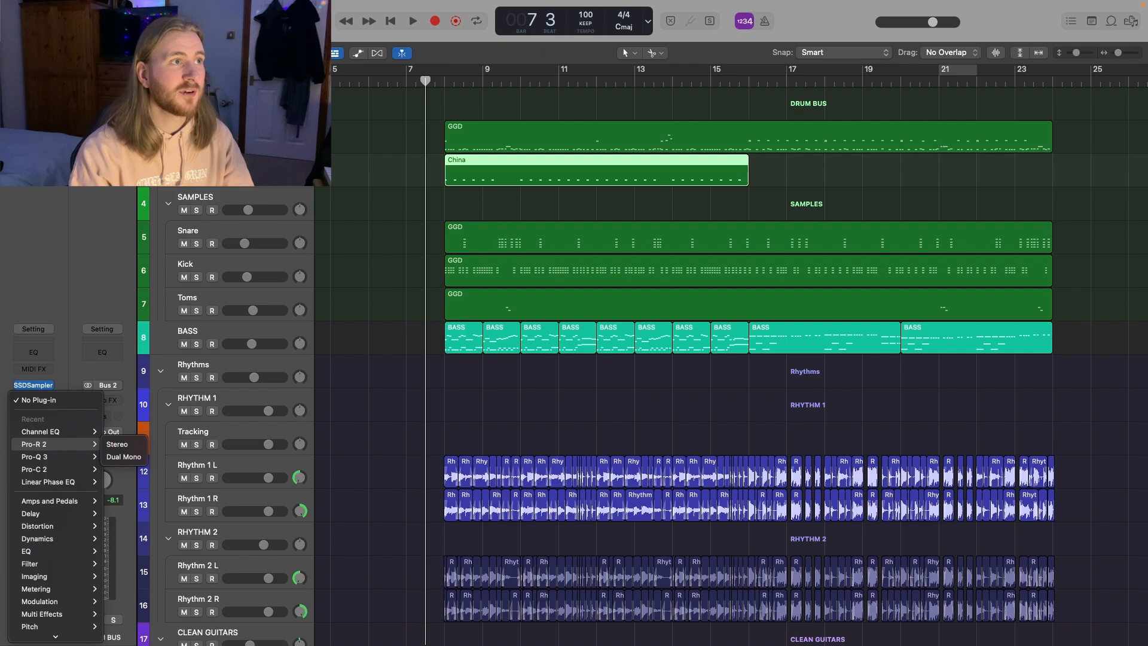
left_click(207, 137)
left_click(207, 138)
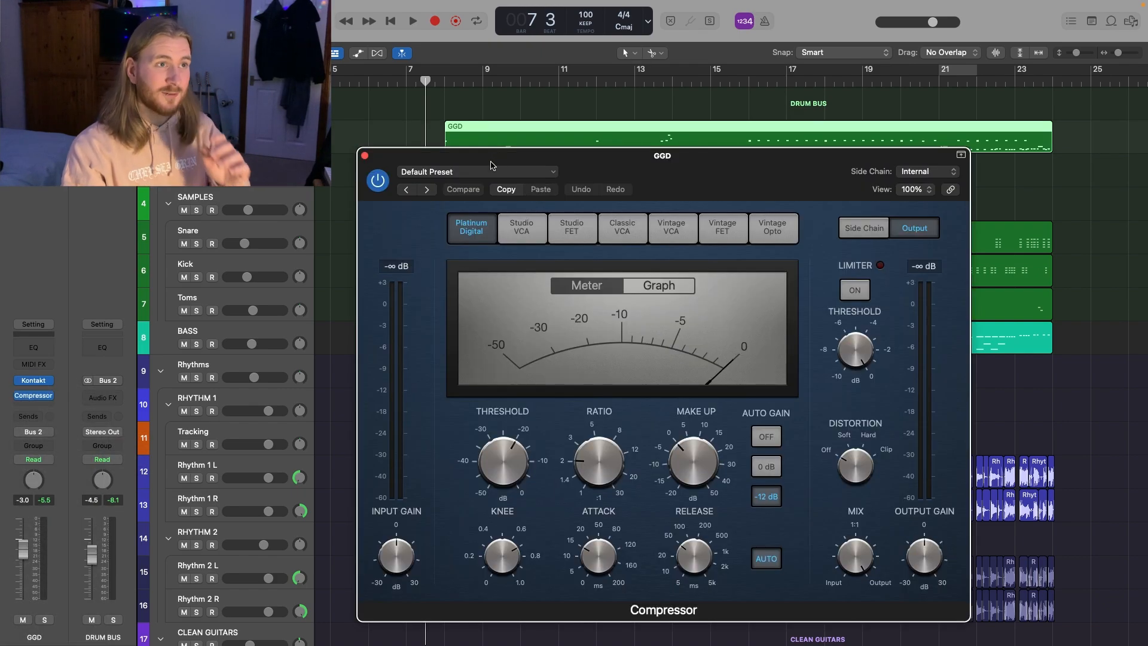
left_click(491, 171)
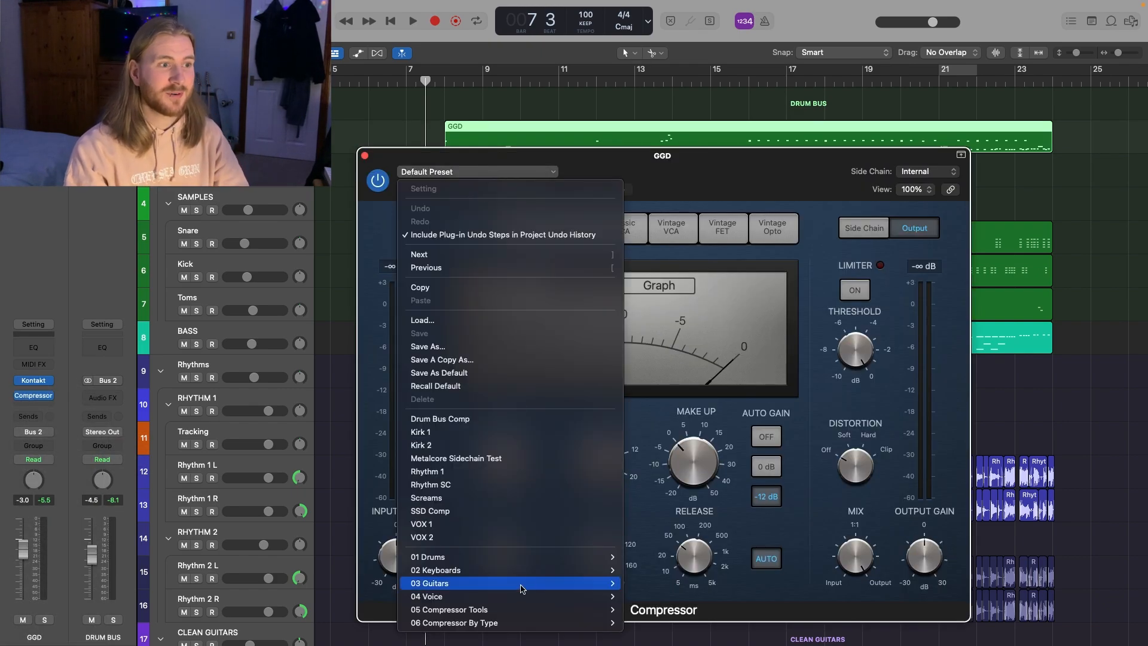
mouse_move(575, 556)
left_click(655, 371)
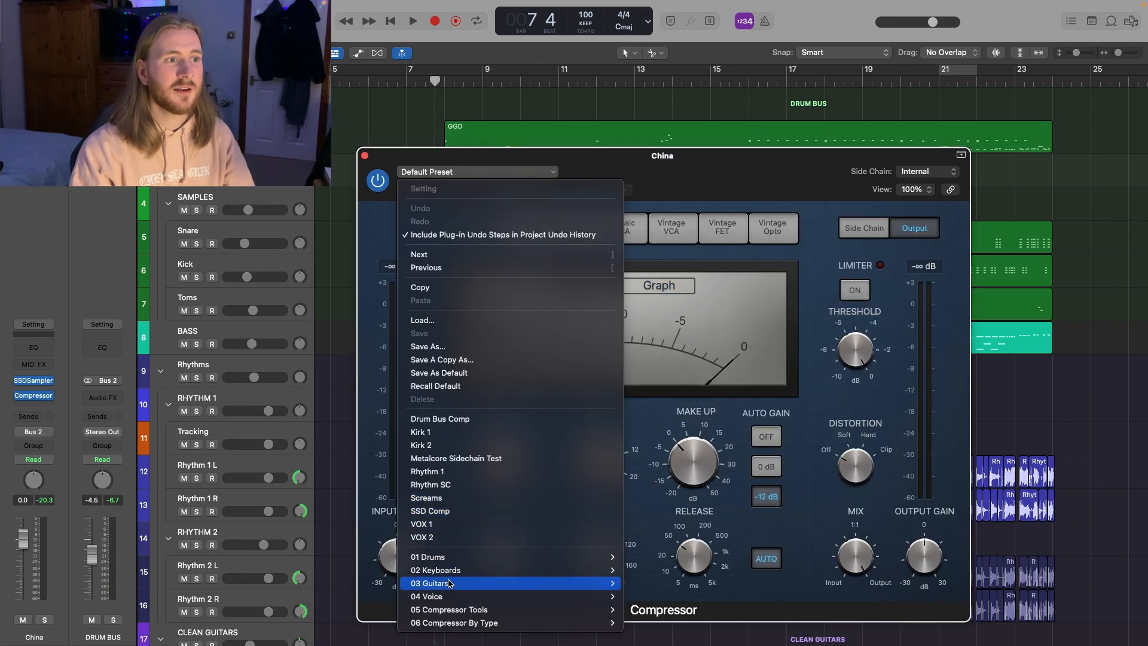
mouse_move(428, 556)
left_click(650, 369)
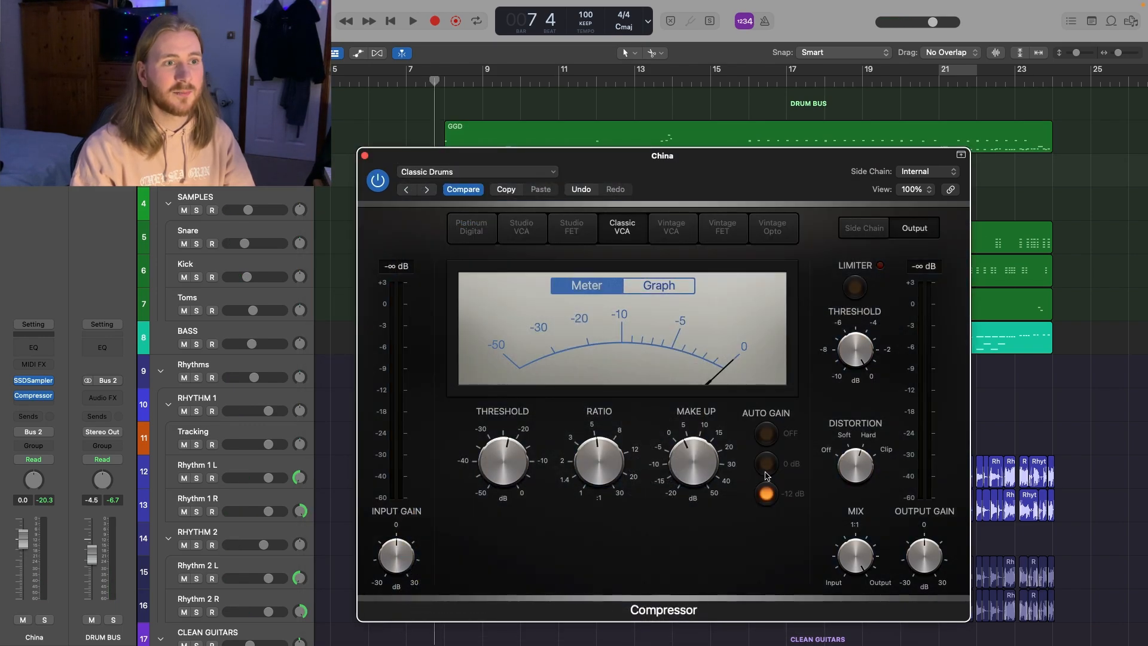
- Set the China compressor's make-up gain to -10 dB and close the plug-in
left_click_drag(702, 475, 702, 483)
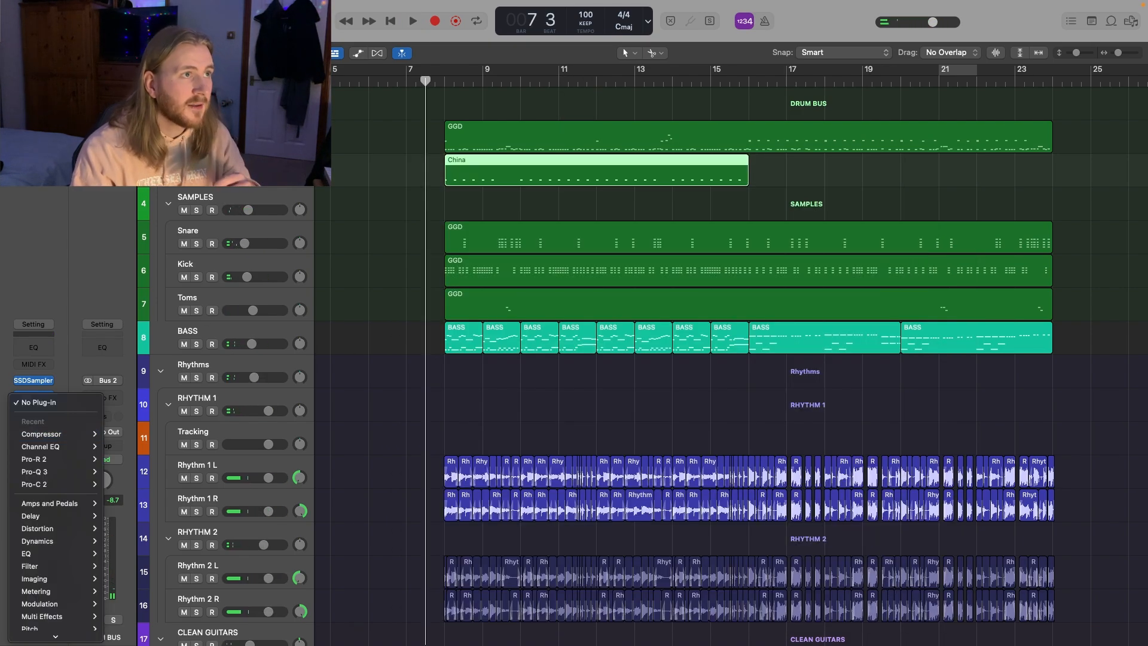
key("Escape")
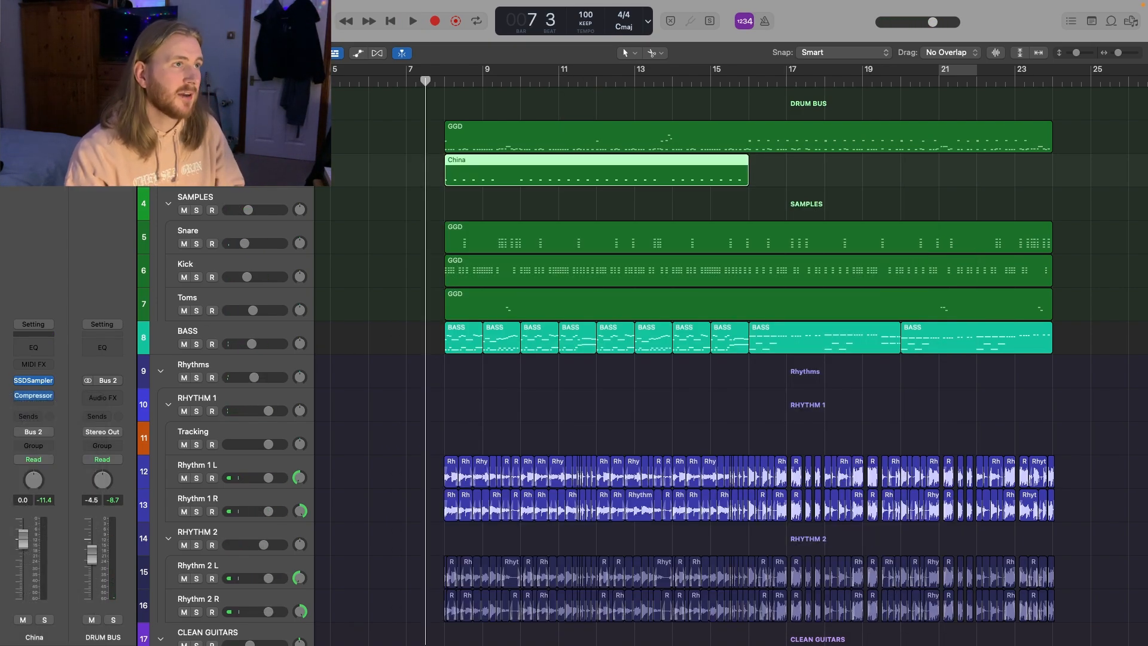
- Review the mixer and the China notes in the Piano Roll while playing back the drums
key("x")
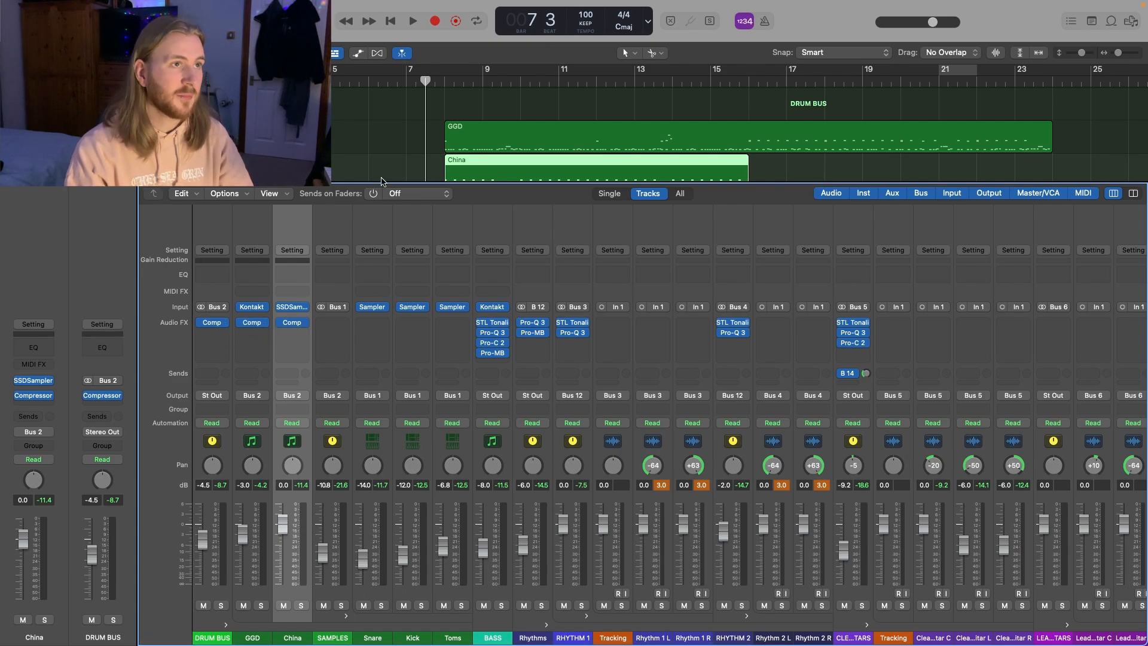
key("p")
key("space")
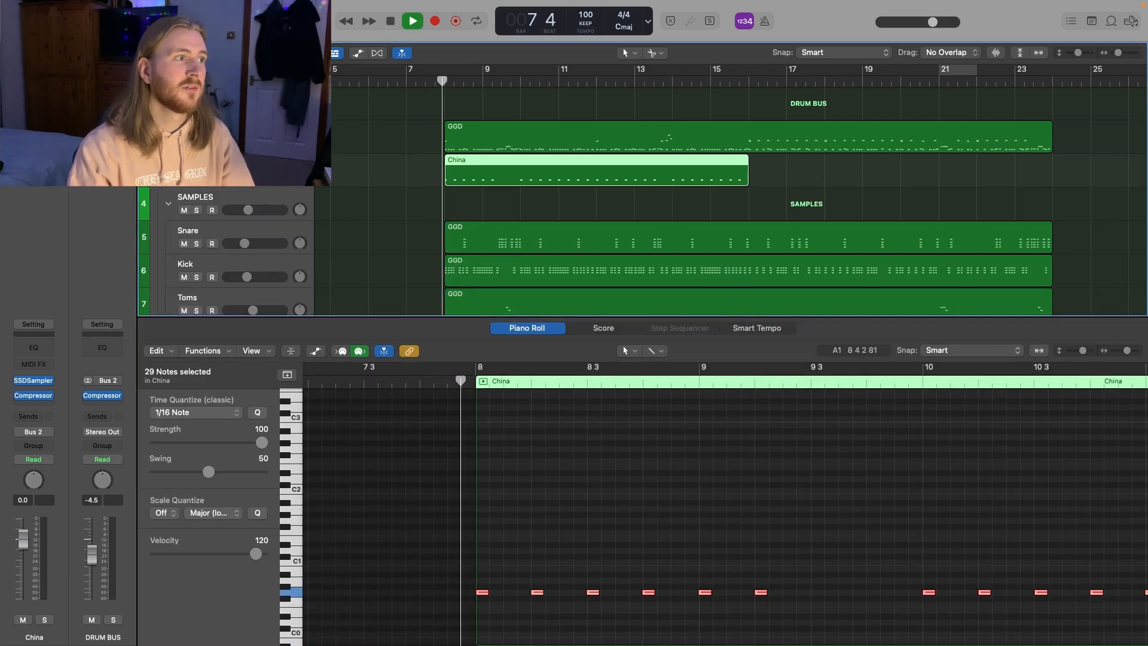
- Insert the Softube Saturation Knob (Stereo) on the Drum Bus
left_click(203, 104)
left_click(35, 395)
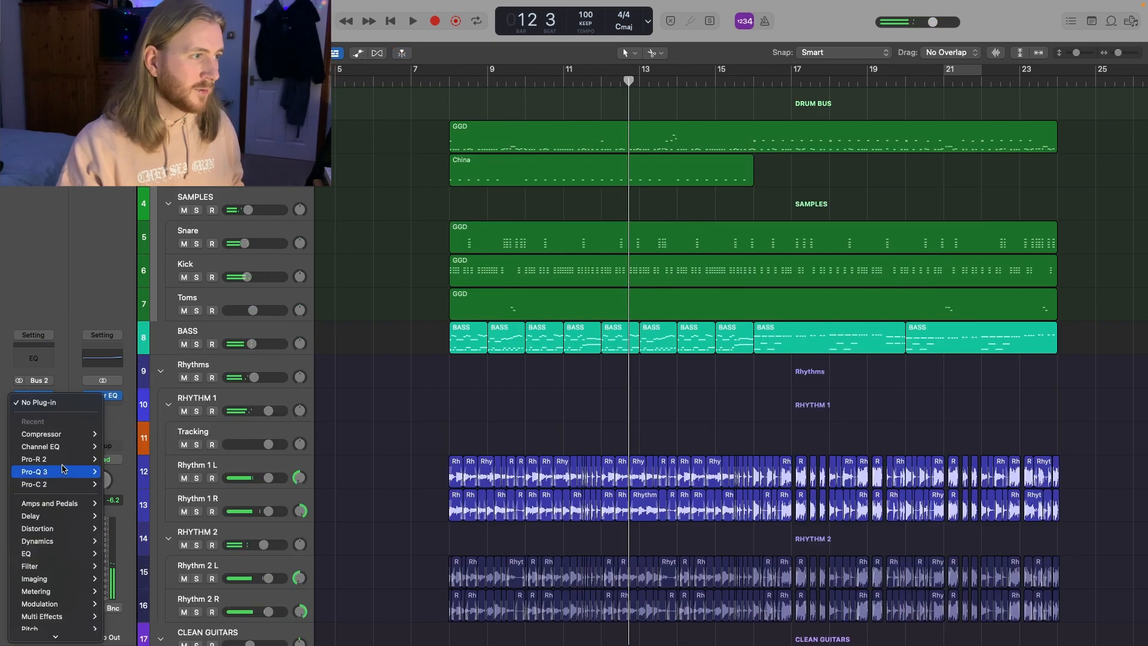
mouse_move(81, 637)
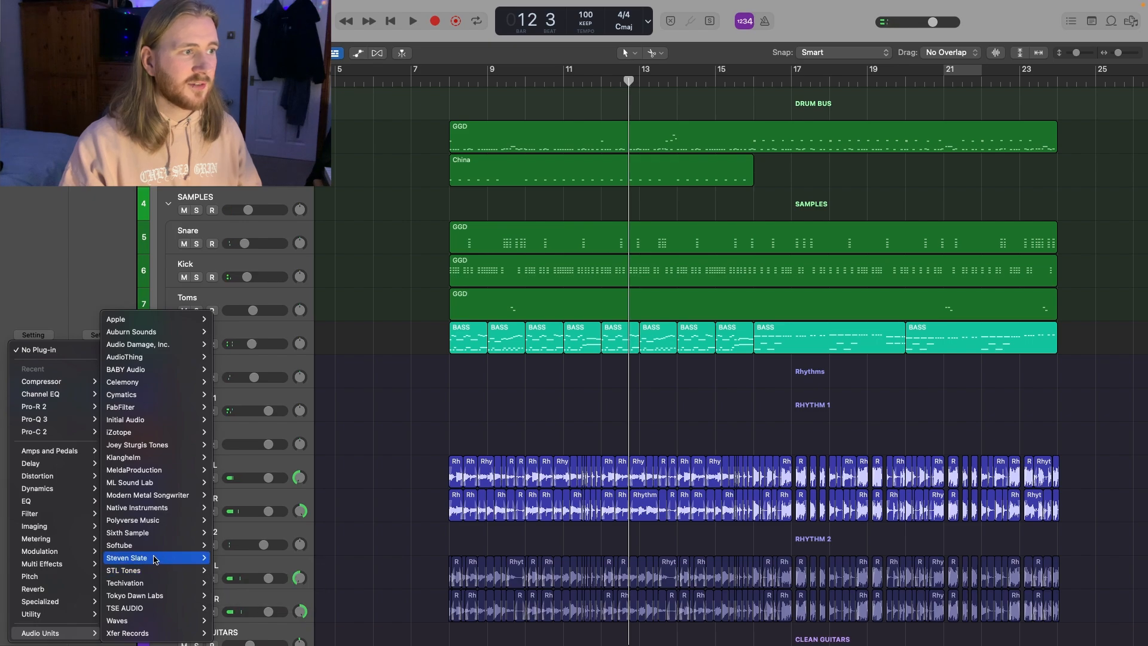
mouse_move(147, 580)
mouse_move(147, 545)
mouse_move(229, 548)
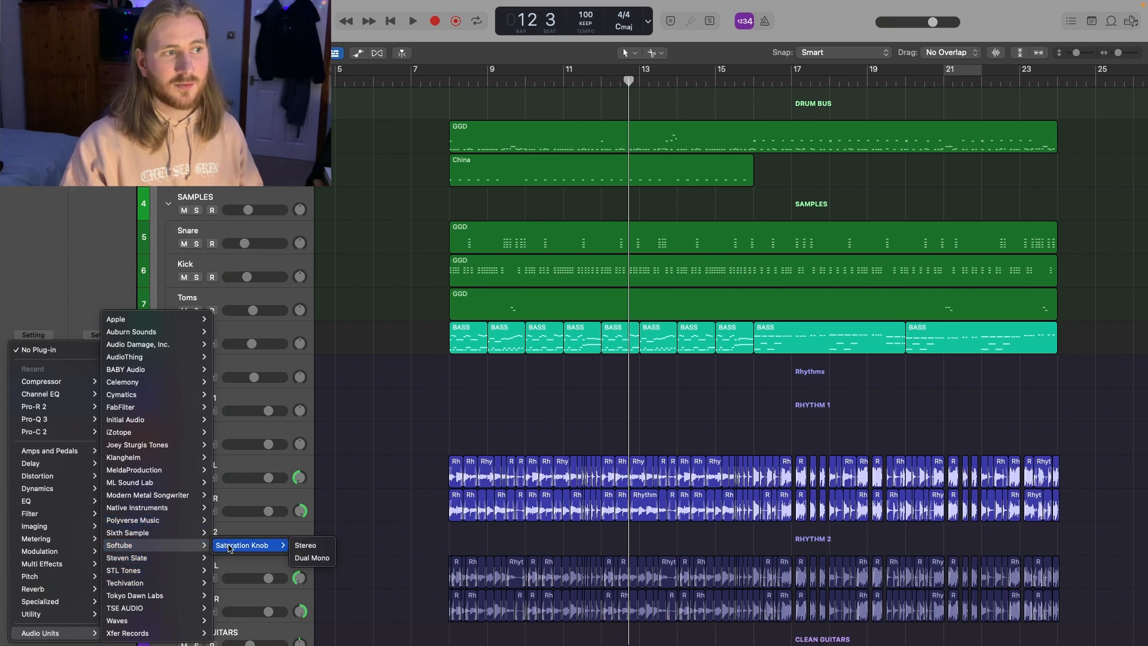
left_click(303, 547)
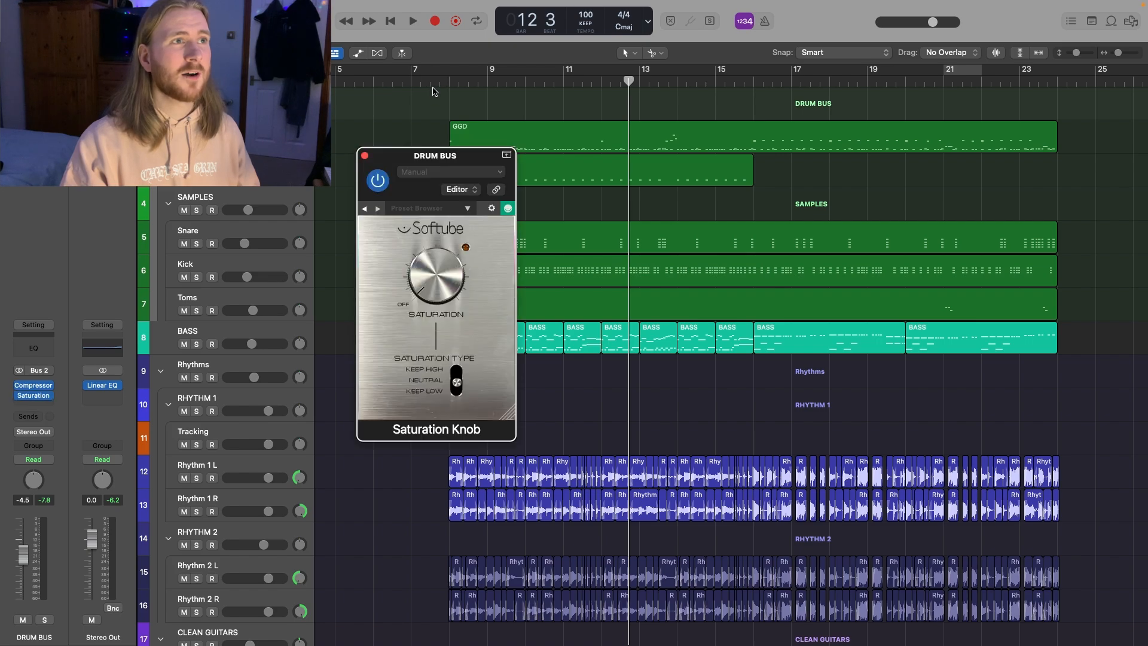
- Play the drums from bar 7 and raise the Saturation Knob amount, soloing the Drum Bus to compare
left_click(435, 82)
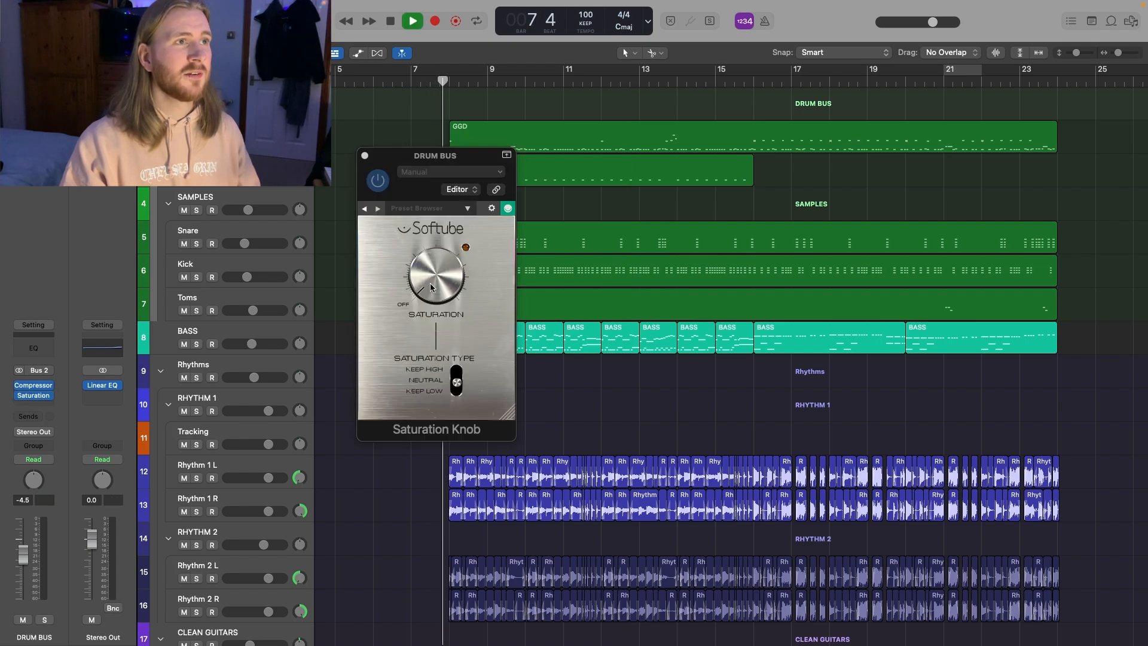
left_click_drag(437, 290, 436, 282)
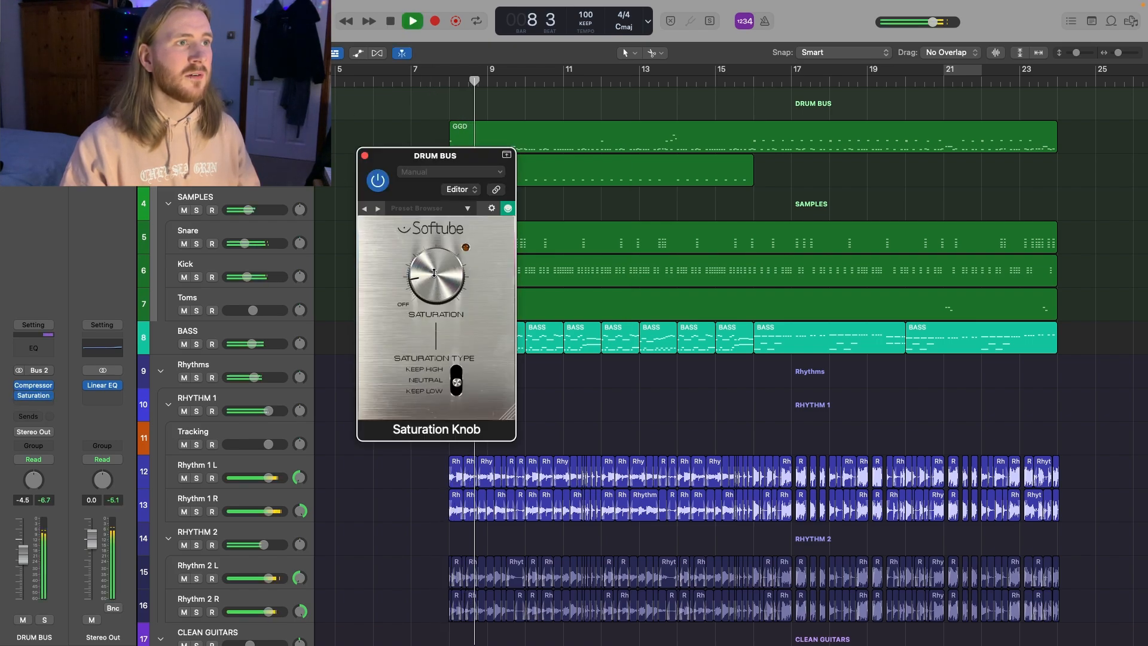
key("s")
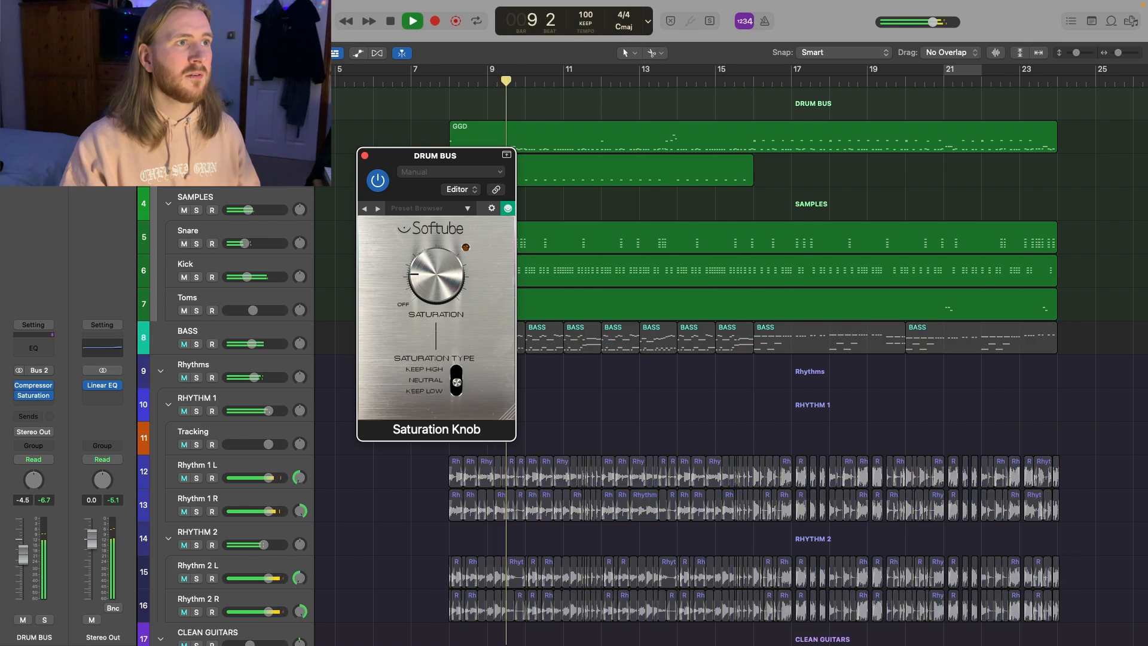
left_click_drag(438, 275, 439, 255)
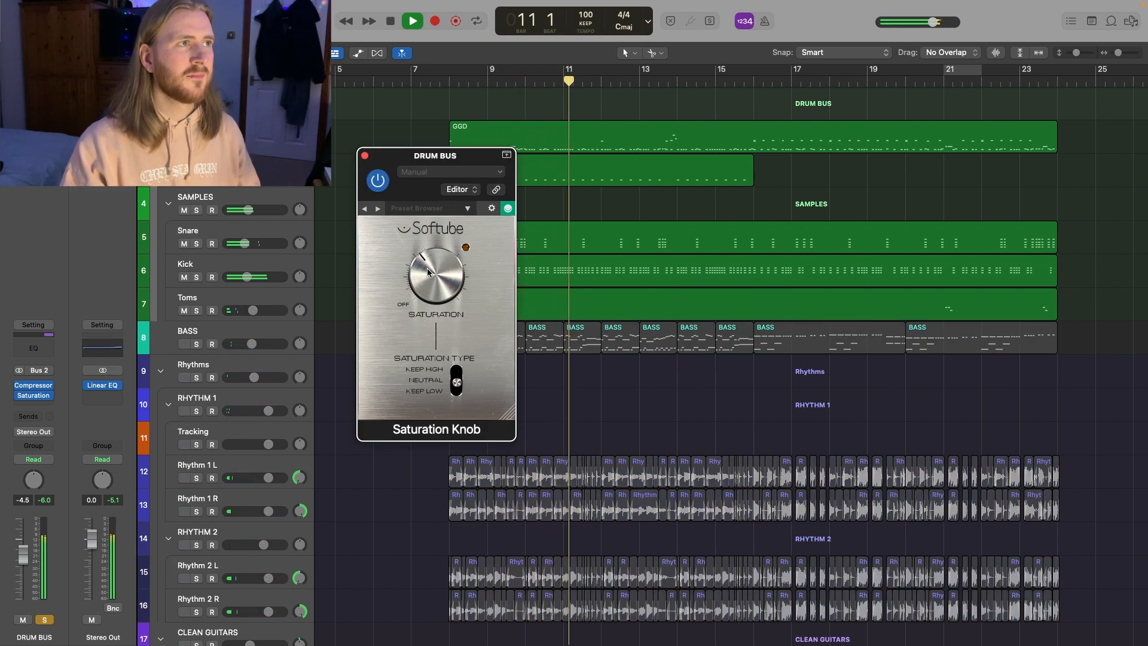
key("s")
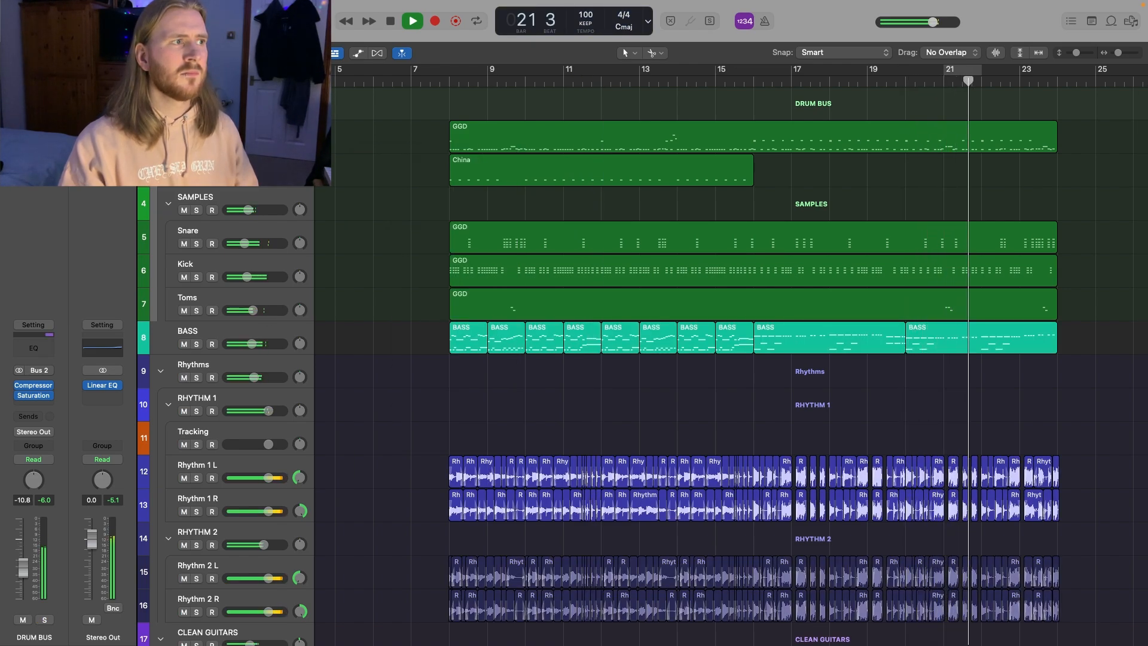
- Insert FabFilter Pro-L 2 (Stereo) on the Drum Bus after the saturation
left_click(33, 405)
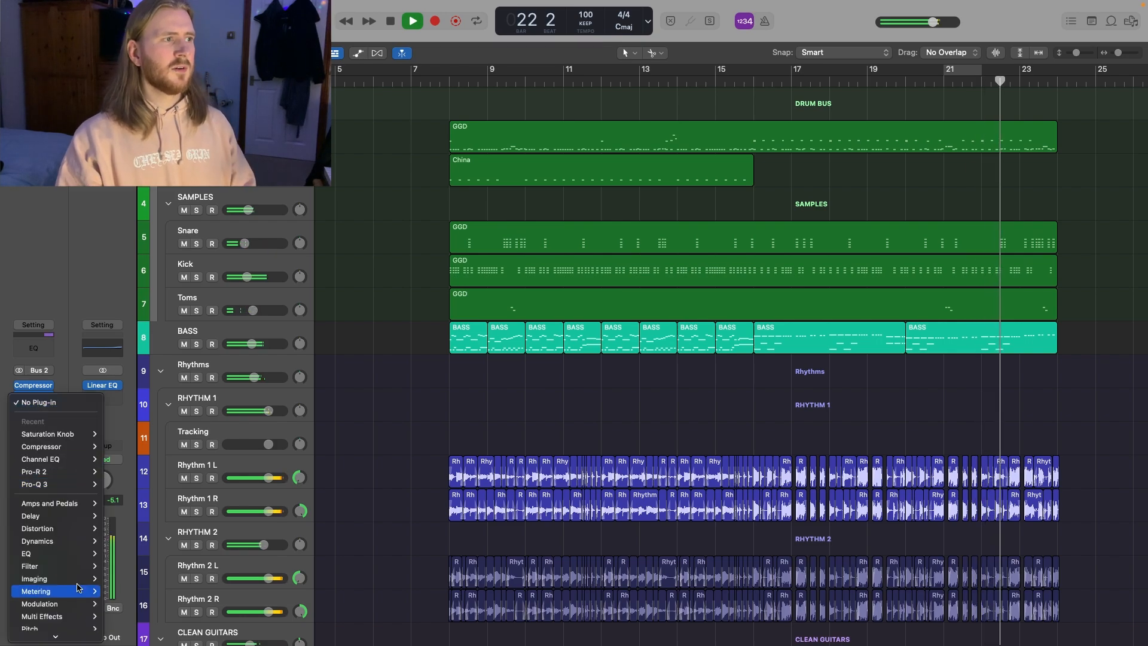
left_click(64, 223)
key("space")
left_click(35, 404)
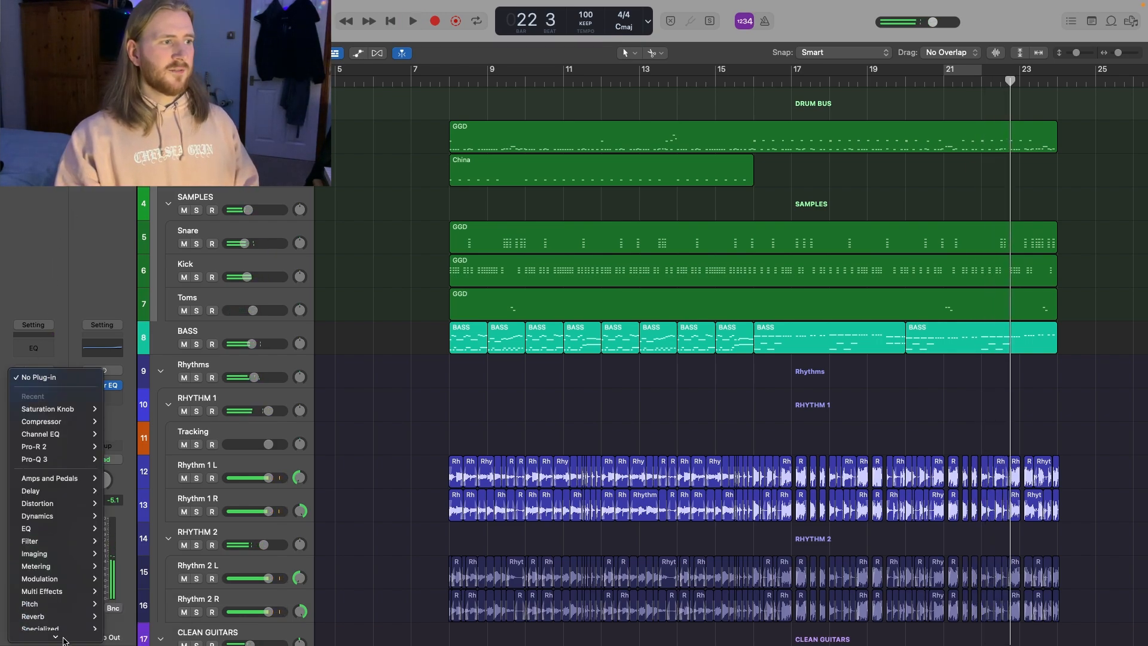
mouse_move(60, 633)
mouse_move(155, 407)
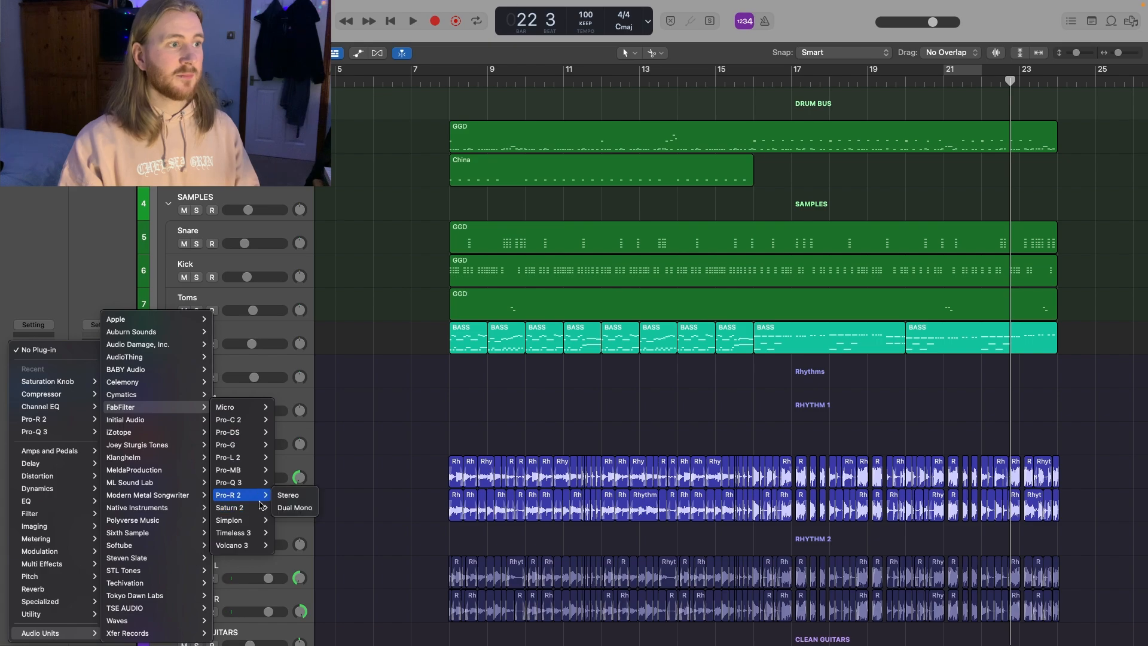
left_click(298, 458)
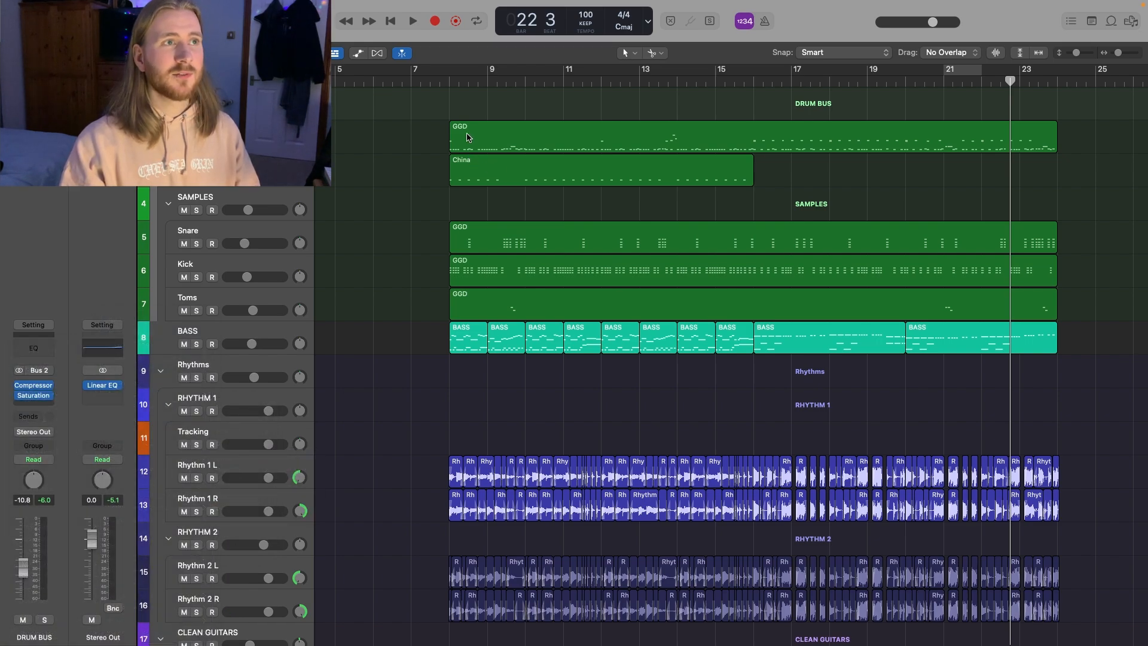
- Raise the Pro-L 2 gain to about +6.8 dB during playback and close the limiter
left_click_drag(637, 169, 605, 128)
key("space")
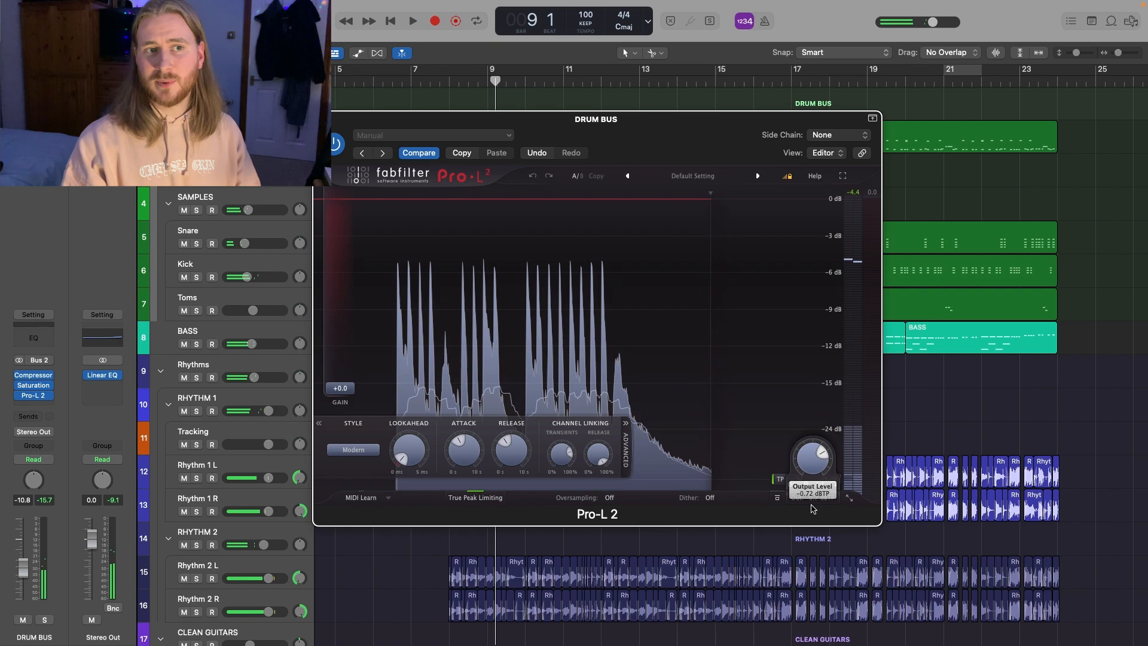
left_click_drag(812, 508, 809, 558)
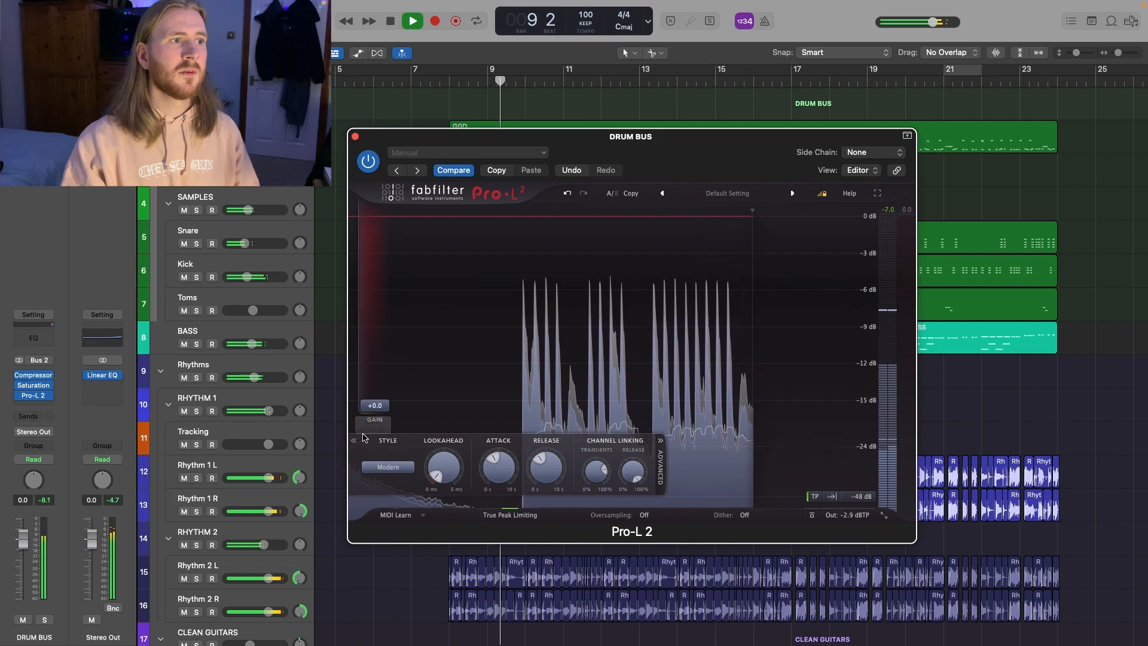
left_click_drag(375, 406, 374, 369)
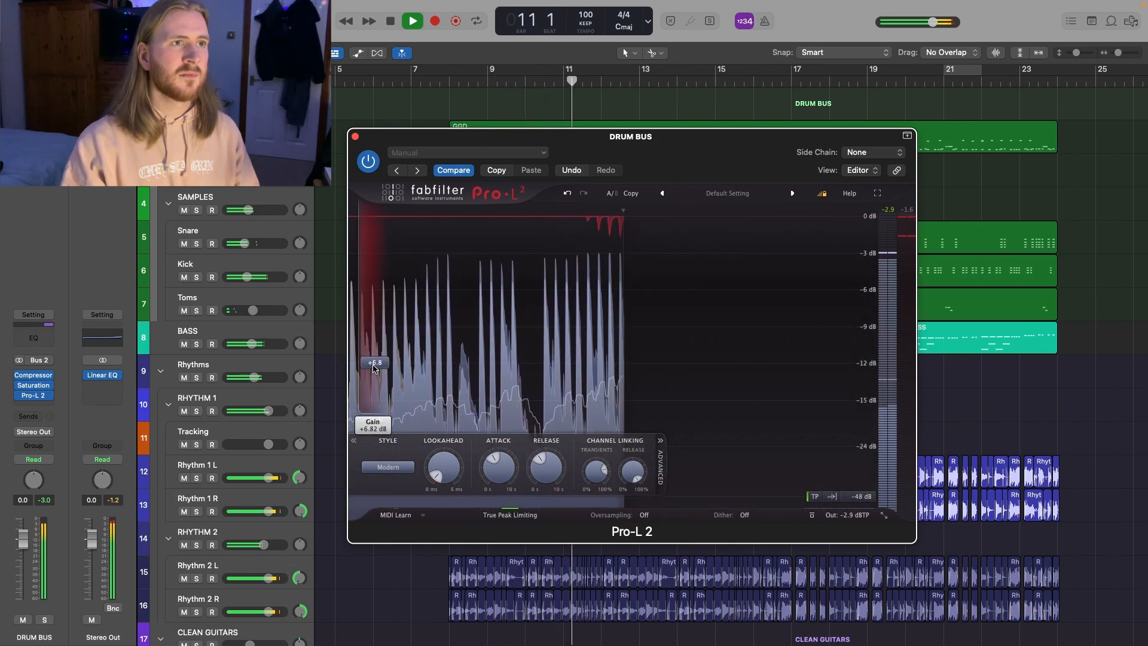
left_click(355, 136)
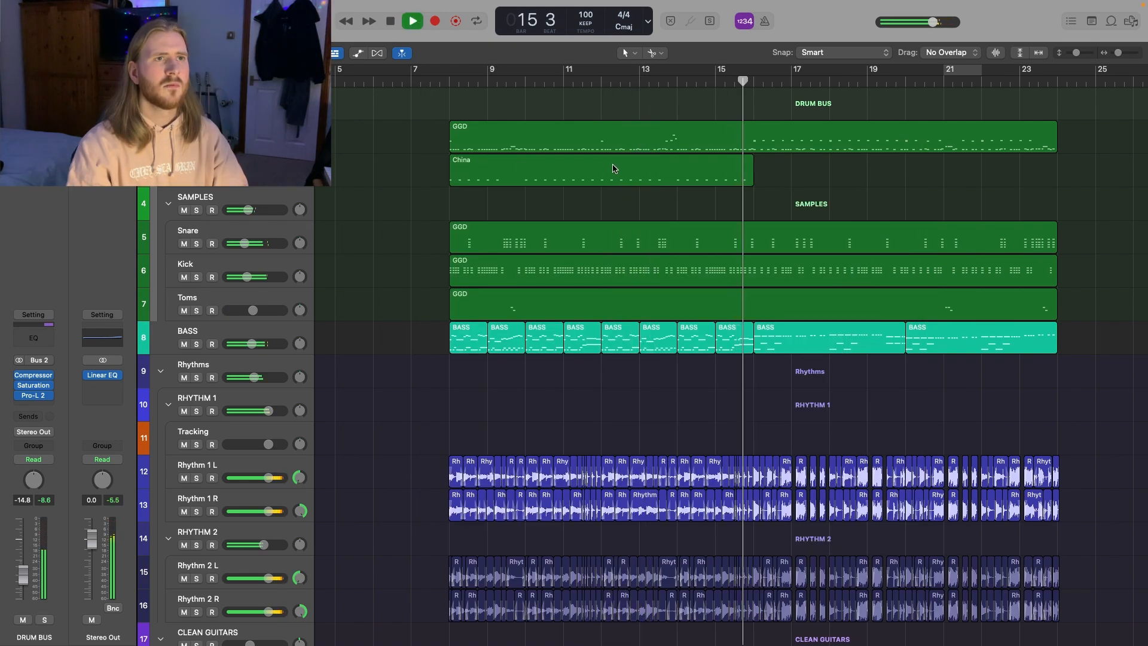
- Play back from bar 12 and open the GGD region's notes in the Piano Roll
left_click(609, 82)
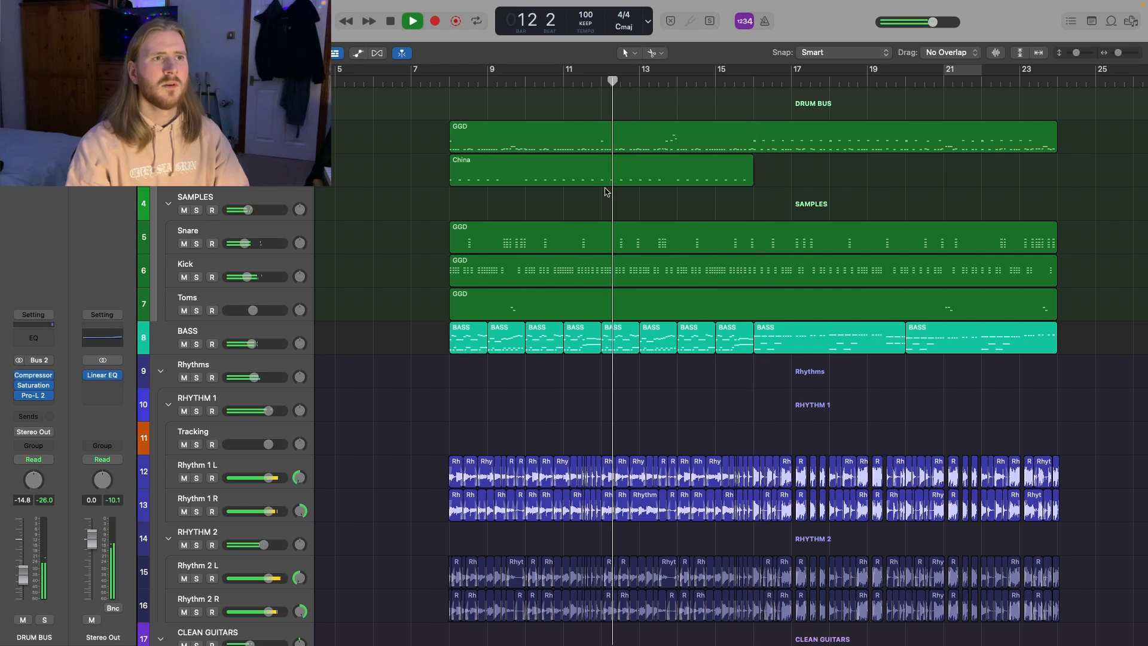
key("space")
left_click(623, 151)
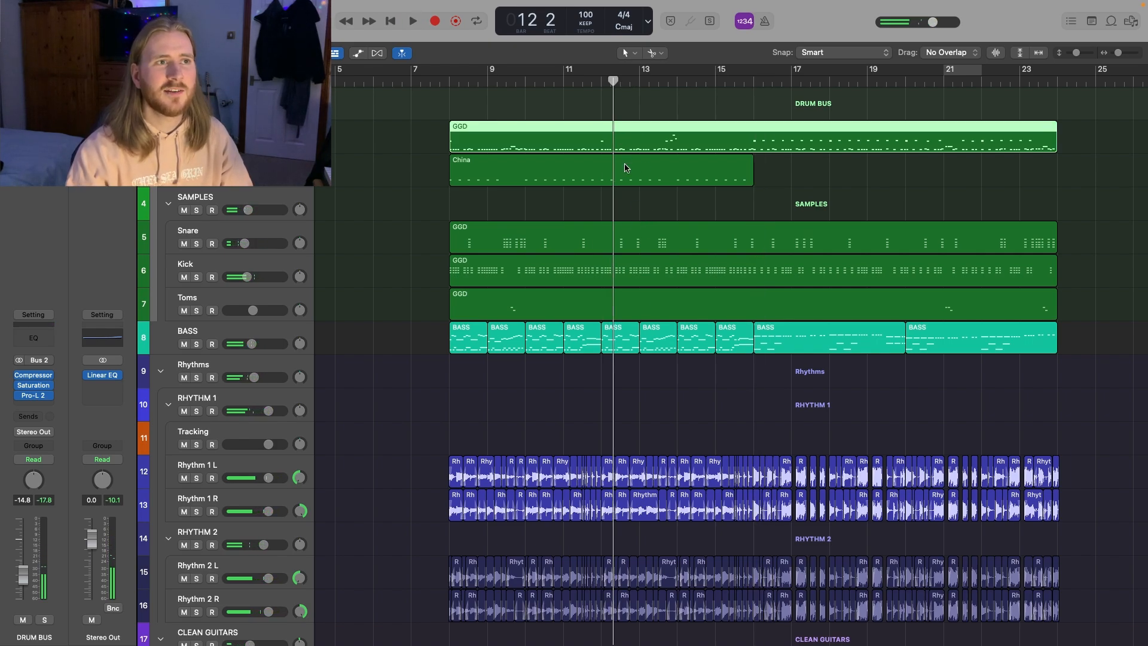
left_click_drag(619, 212, 626, 291)
left_click(616, 190)
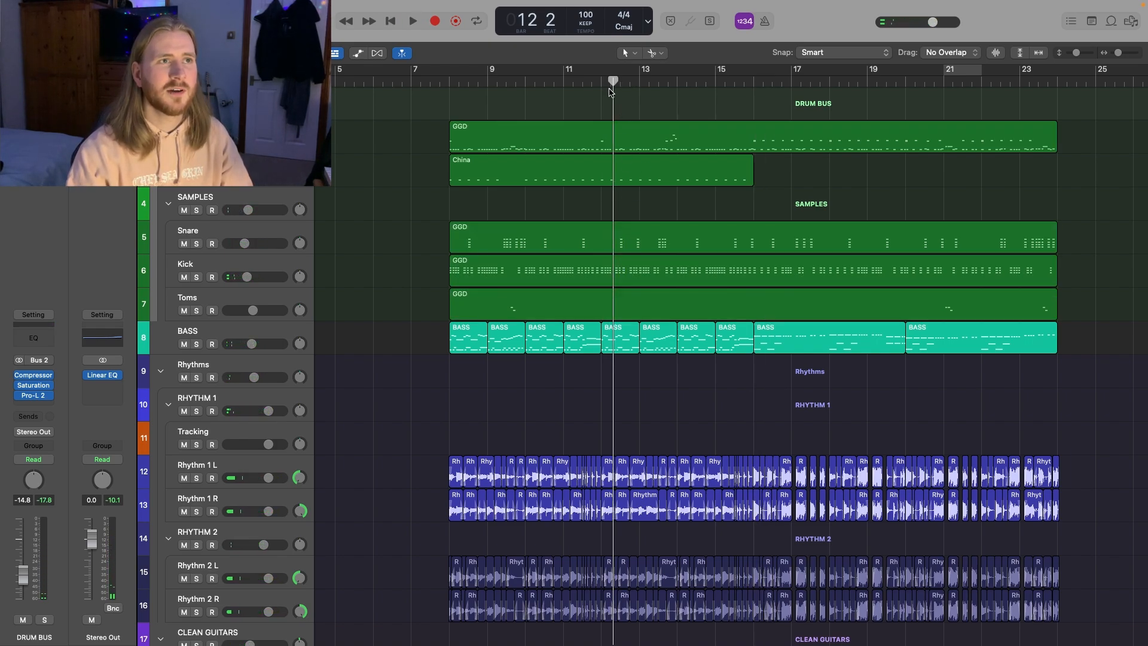
left_click(608, 82)
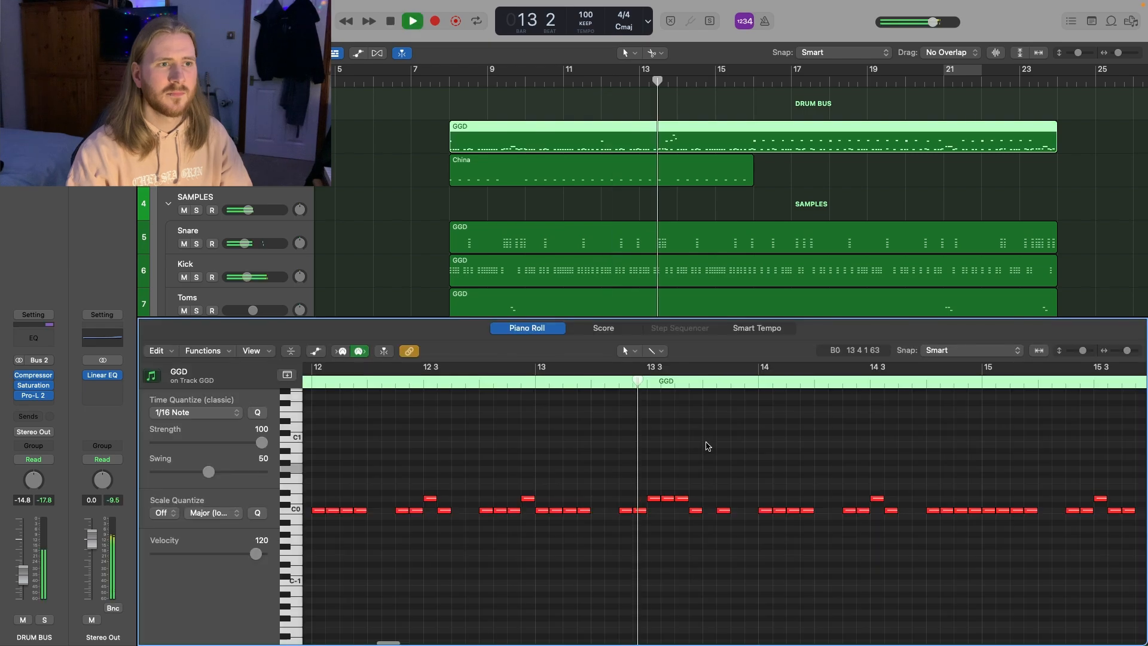
key("space")
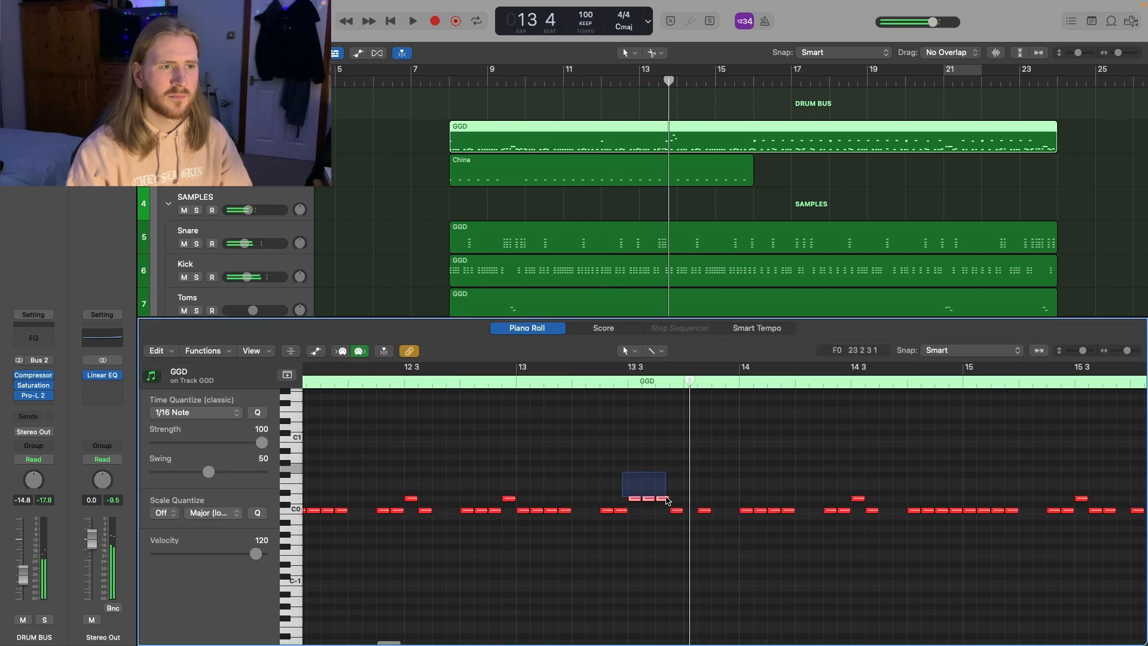
- Select the snare hits at bar 13 beat 3 in the GGD region and show their note velocities
left_click_drag(668, 500, 642, 540)
key("a")
left_click(642, 526)
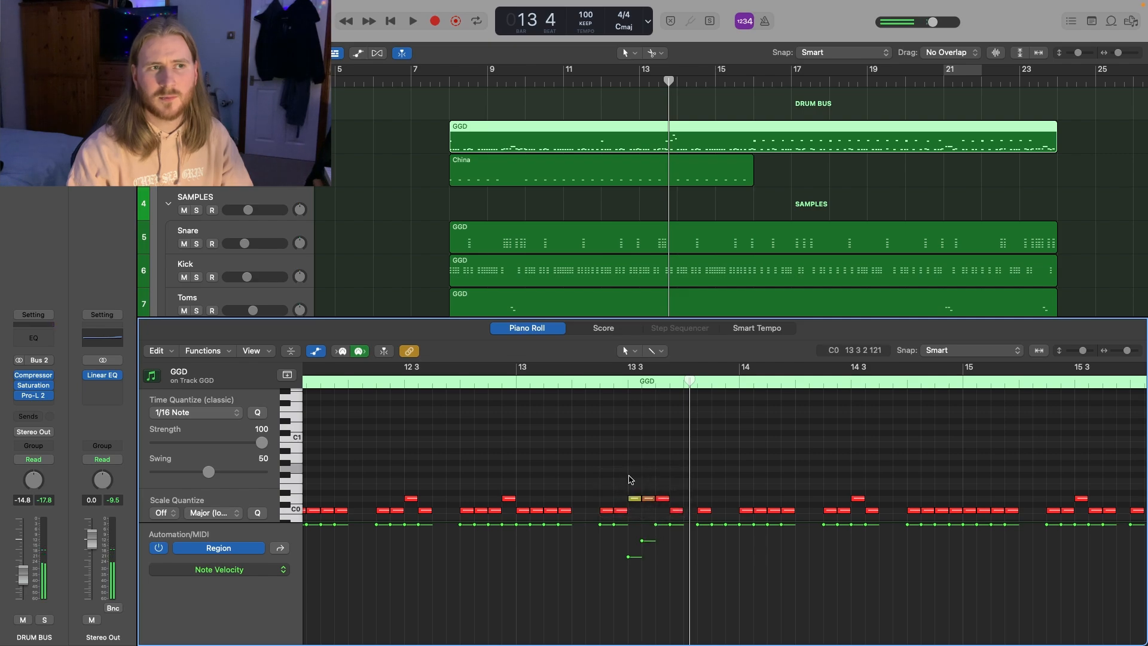
key("space")
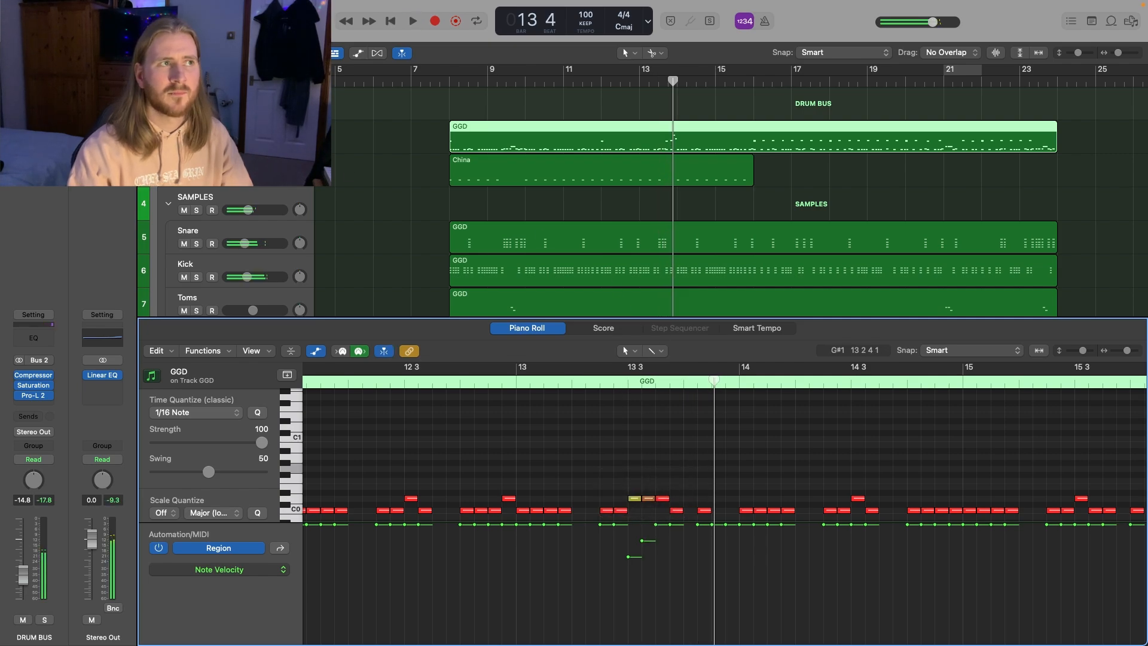
key("ctrl+s")
- Open the Snare track's region and lower the velocity of the four notes at bar 13 beat 3
left_click(628, 368)
left_click(640, 248)
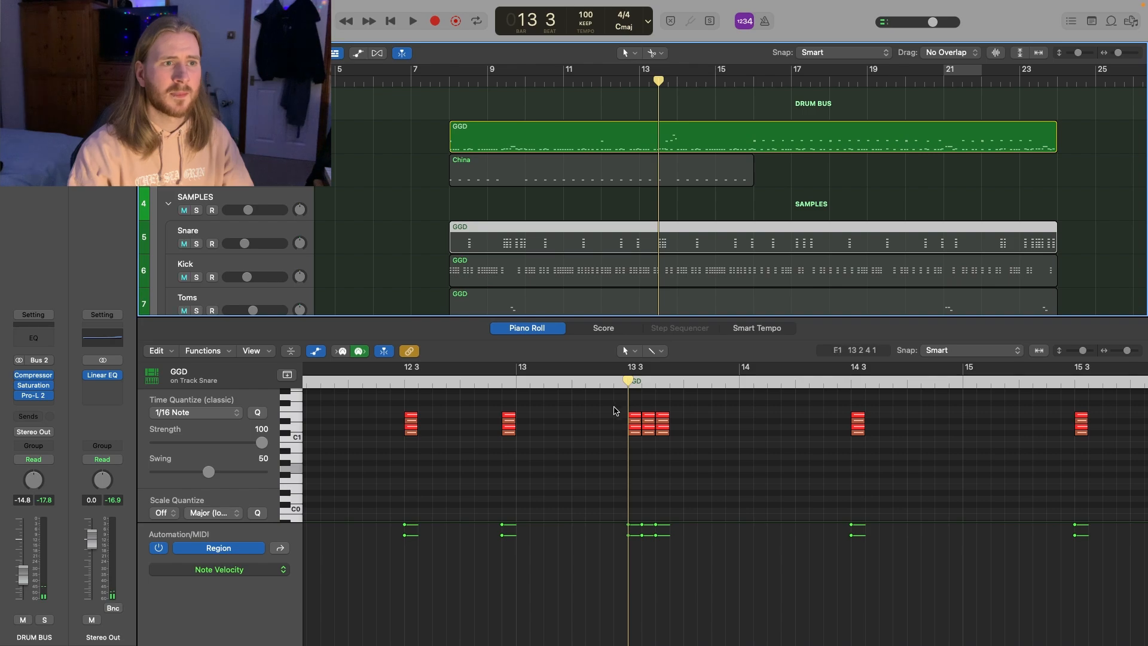
left_click_drag(614, 411, 638, 443)
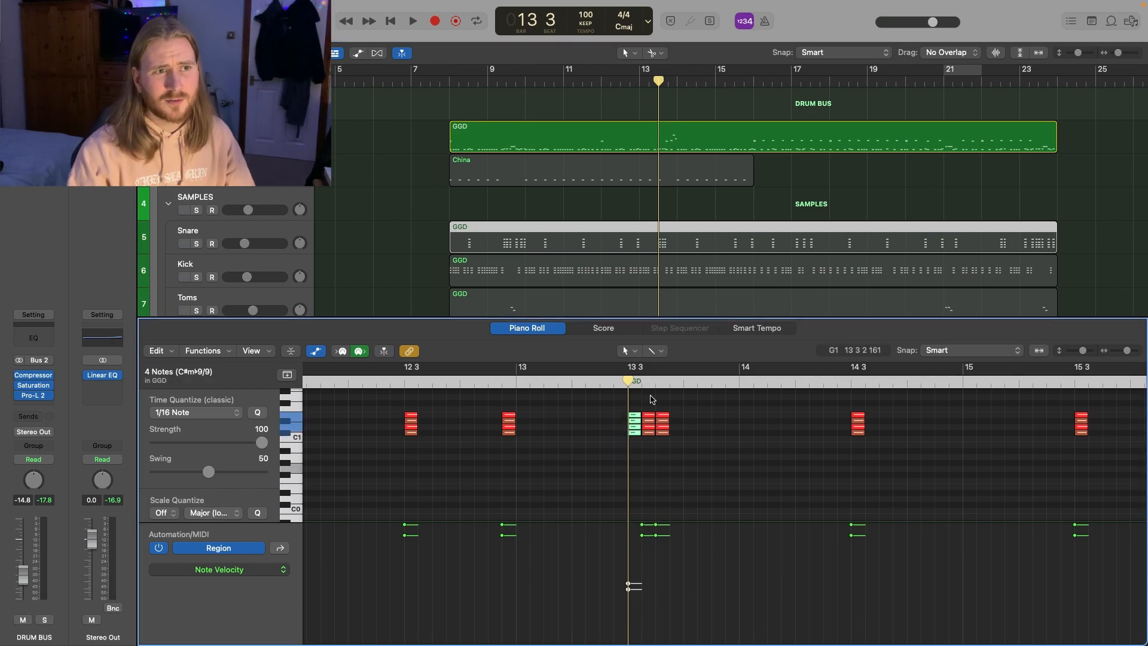
left_click_drag(642, 525, 643, 555)
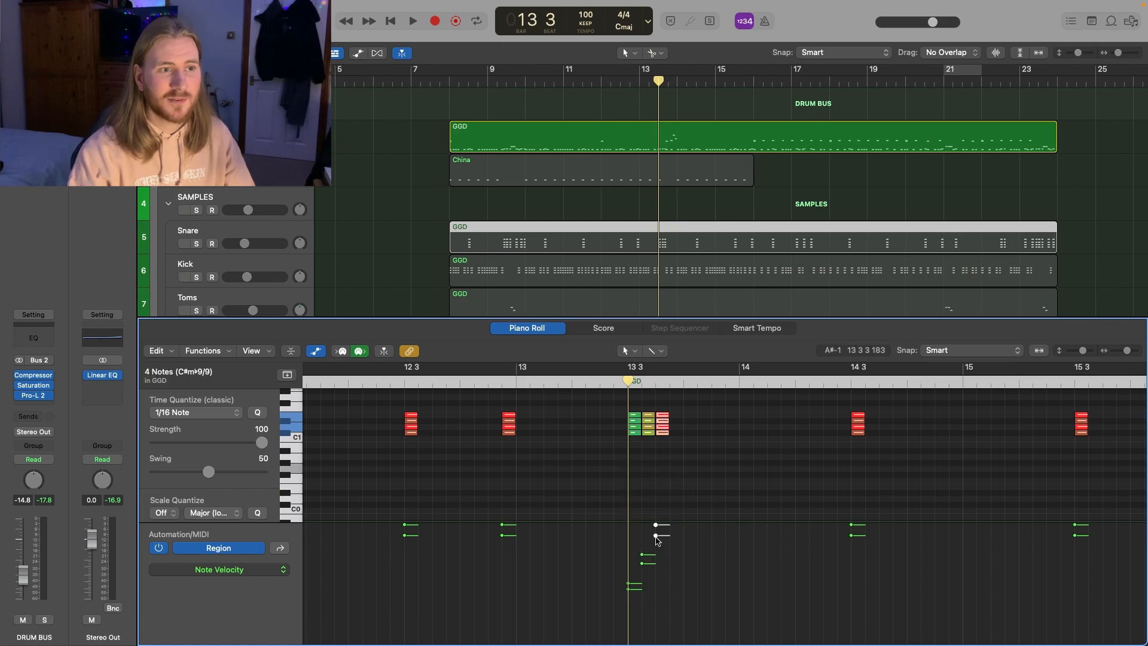
scroll(642, 463, "right", 3)
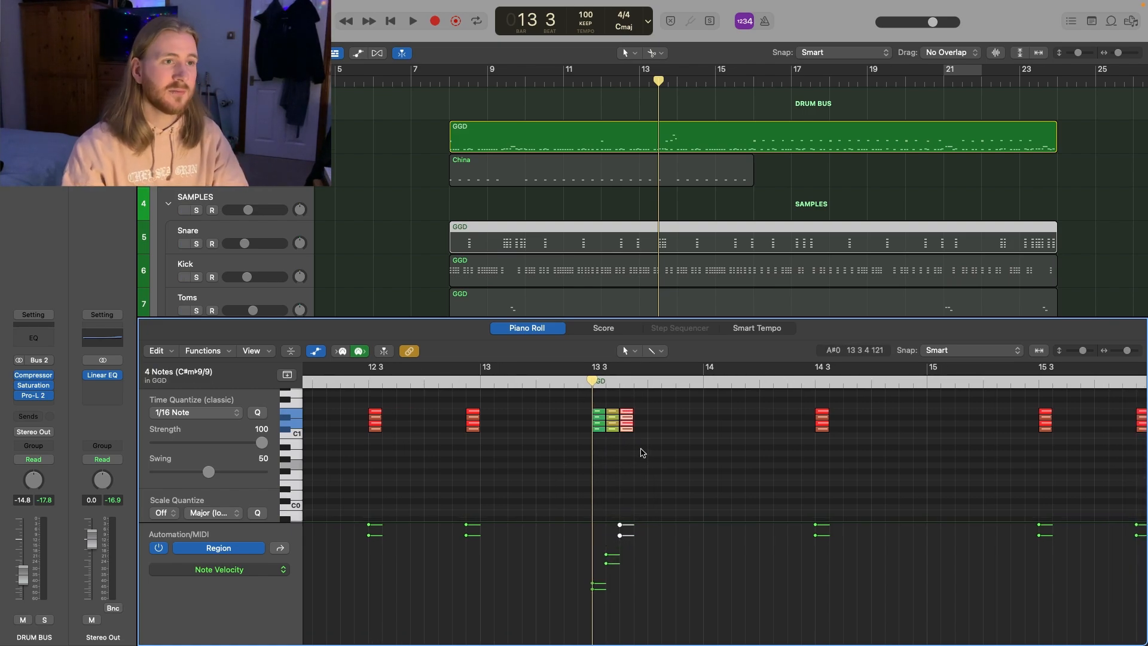
- Close the Piano Roll and play back the drums from bar 12 to check the softened snare hits
key("p")
left_click(629, 82)
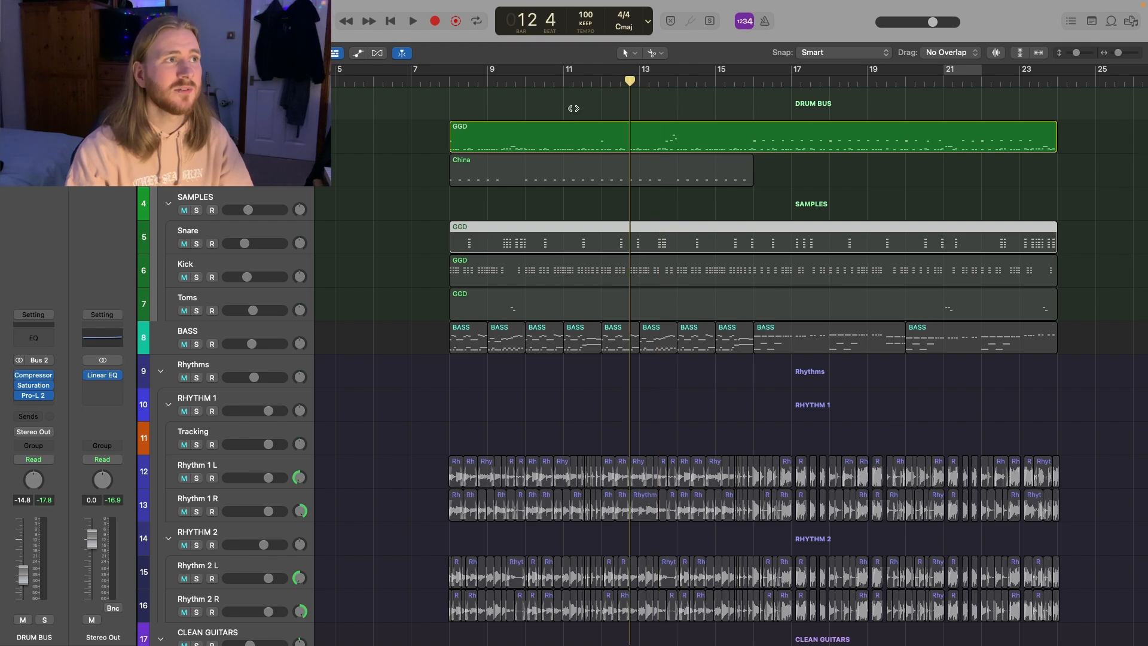
key("space")
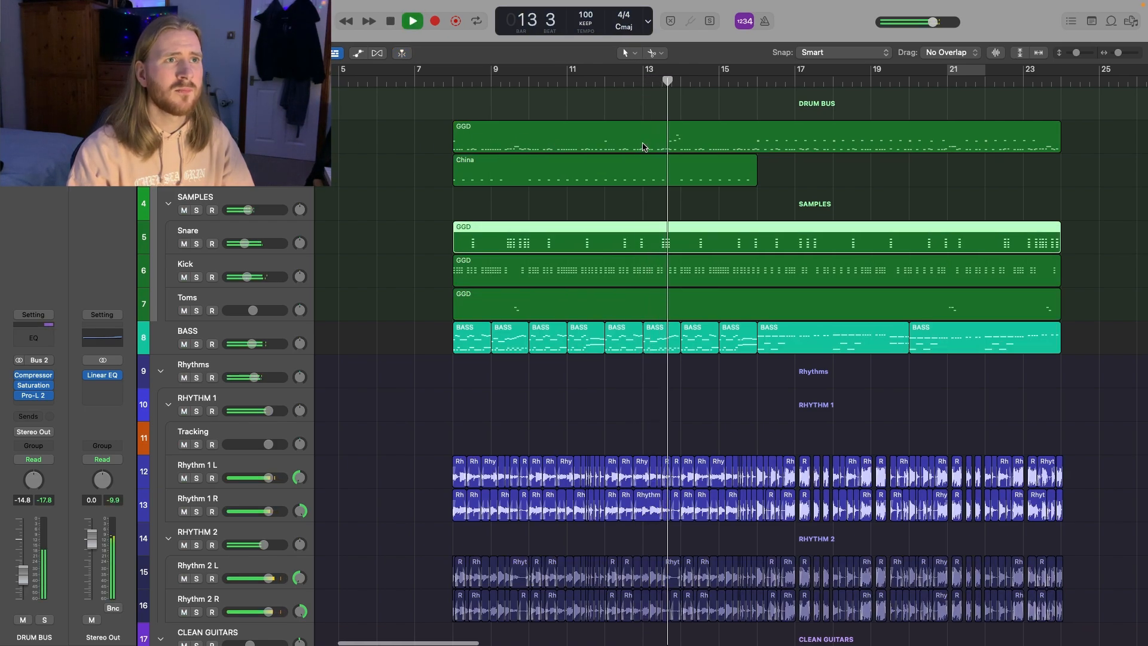
scroll(645, 150, "right", 3)
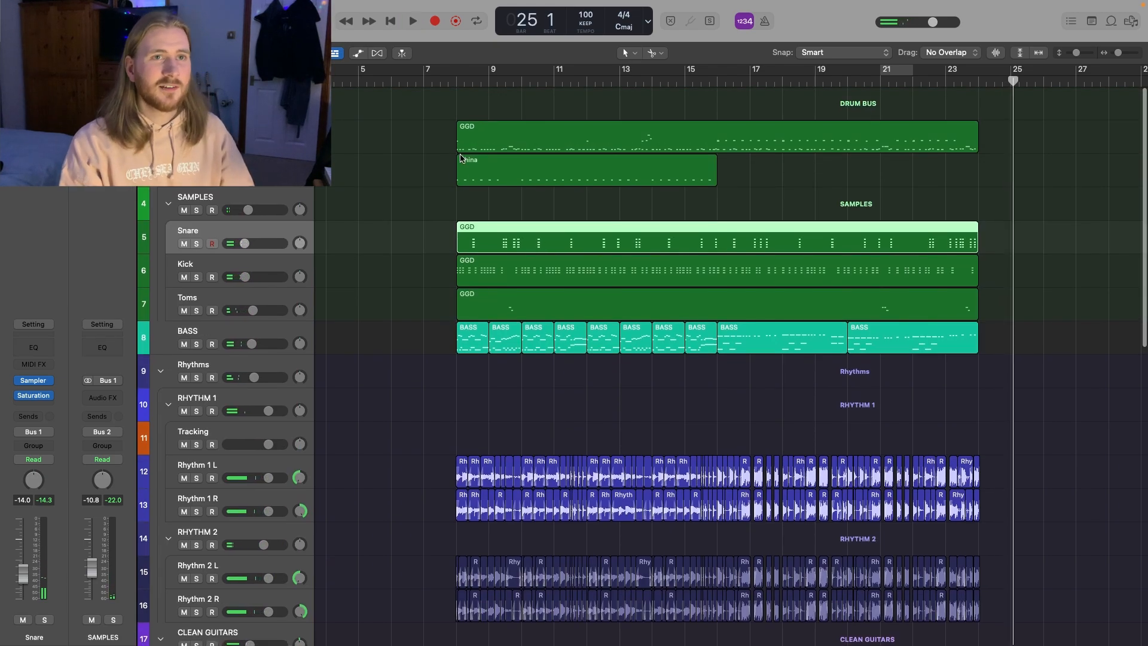
scroll(329, 412, "down", 5)
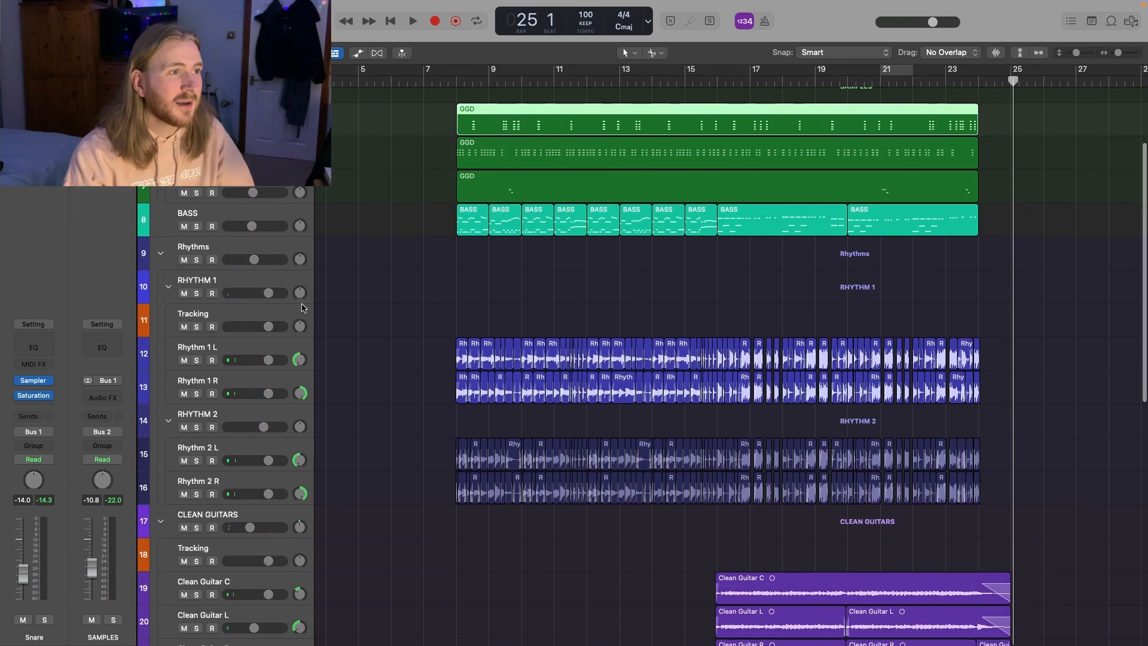
scroll(431, 285, "up", 5)
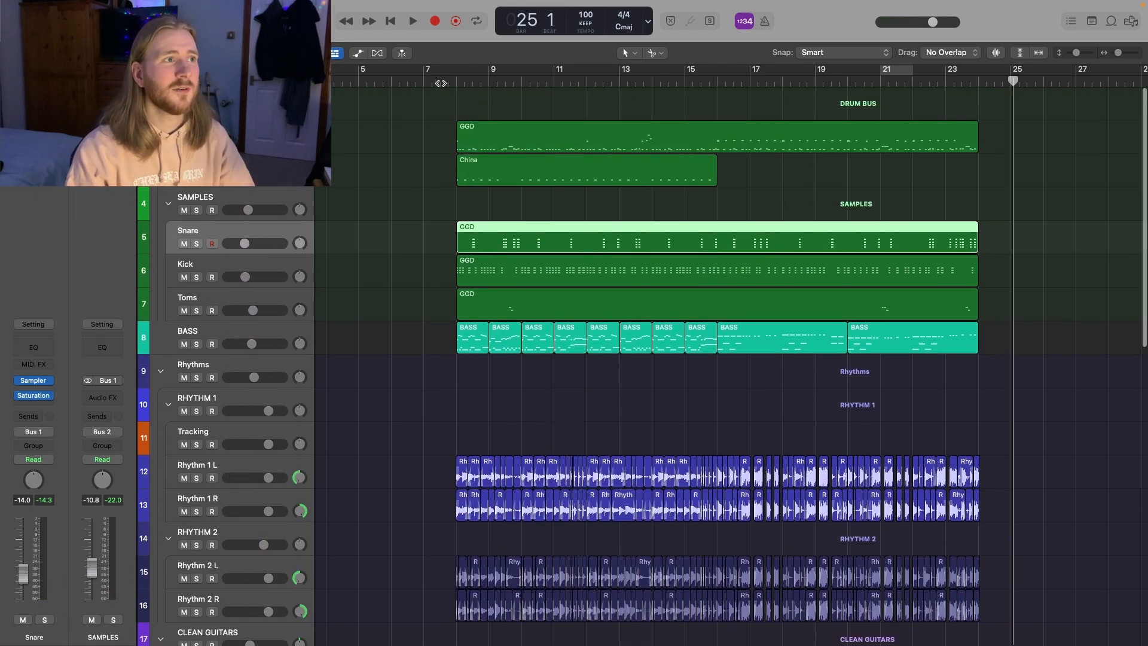
left_click(440, 80)
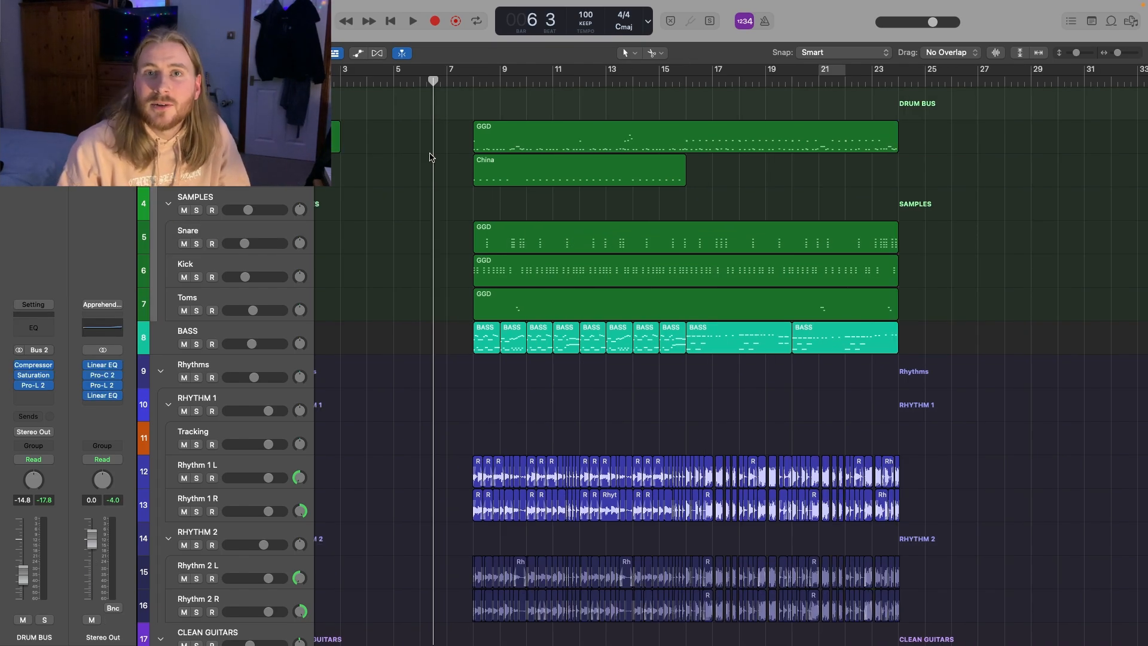